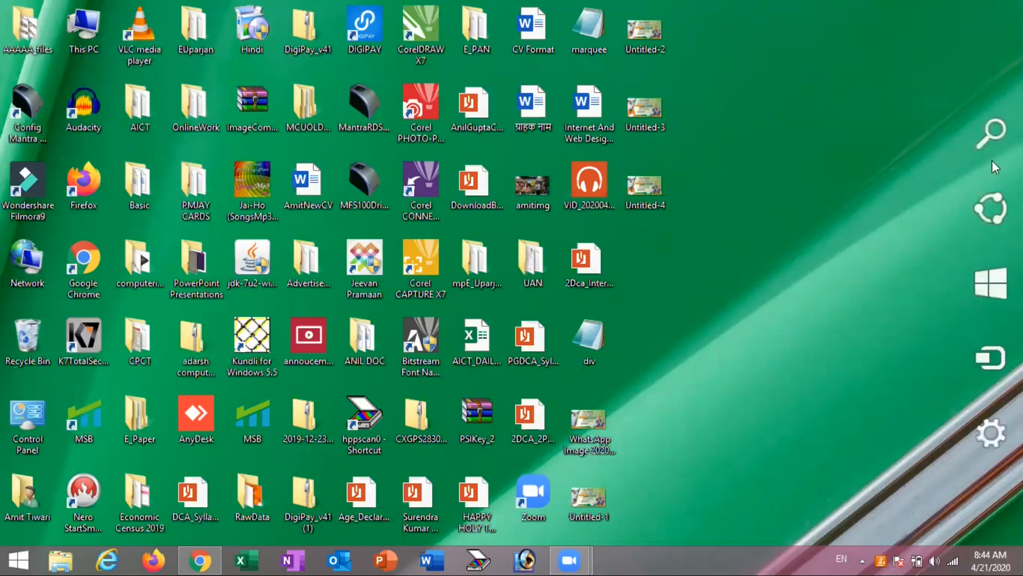
Open a blank Microsoft Word document and check the Unit-III topics in the DCA syllabus PDF in Chrome
key(super+s)
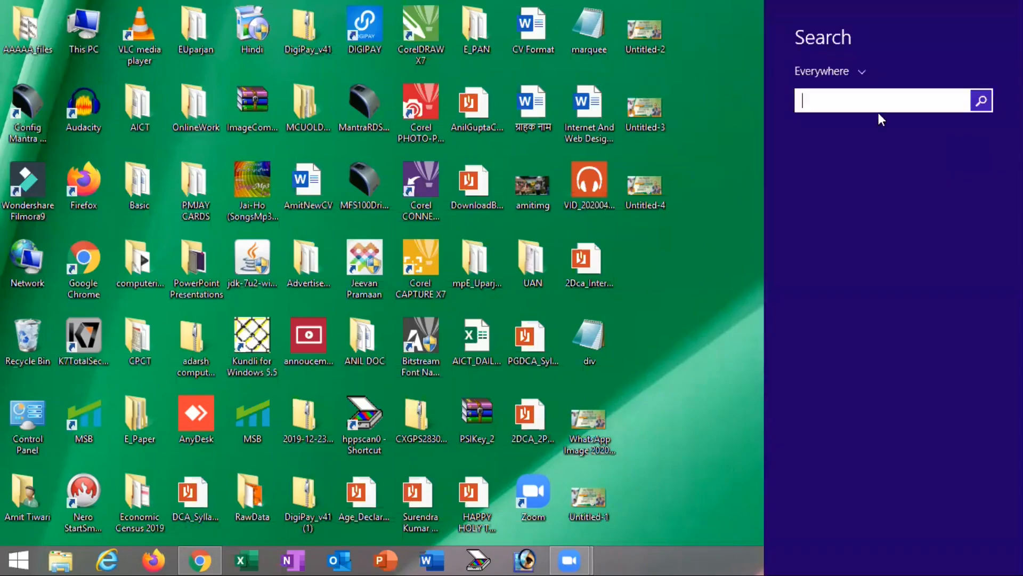
text(word)
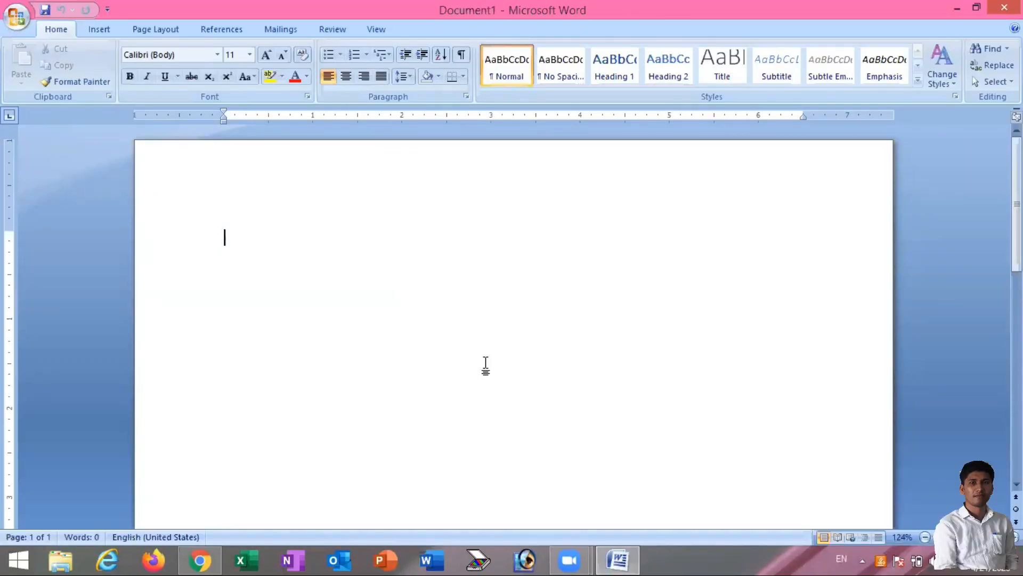
click(201, 553)
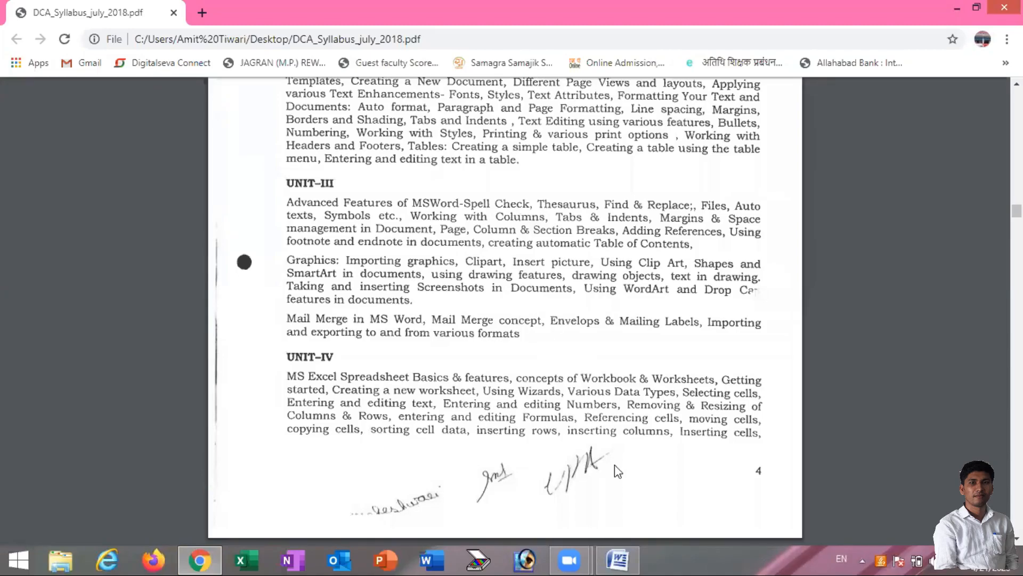
click(616, 558)
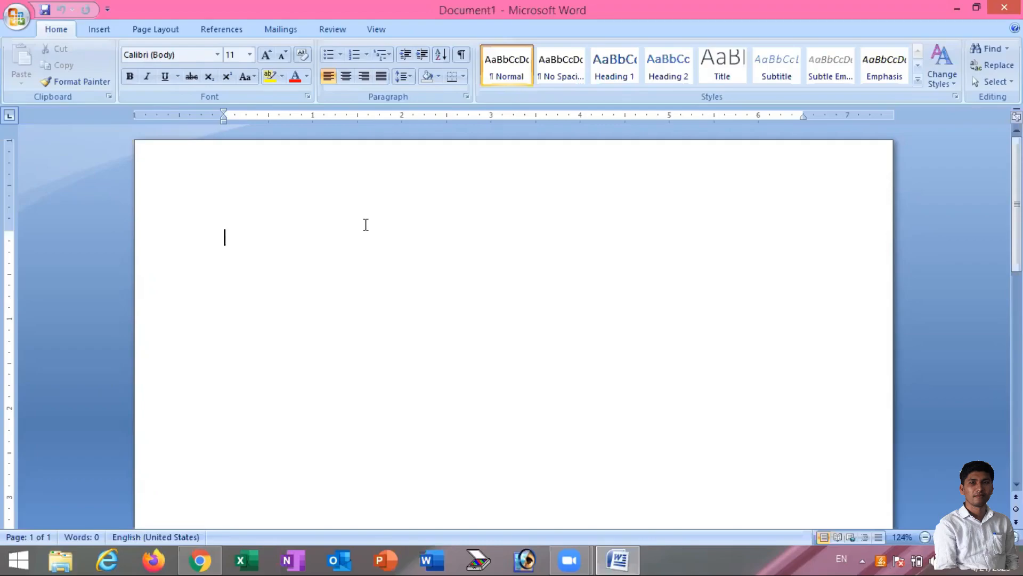
Write "hello friends, in tis" at the start of the document, including the misspelling, and check the misspelled word
text(hello frie)
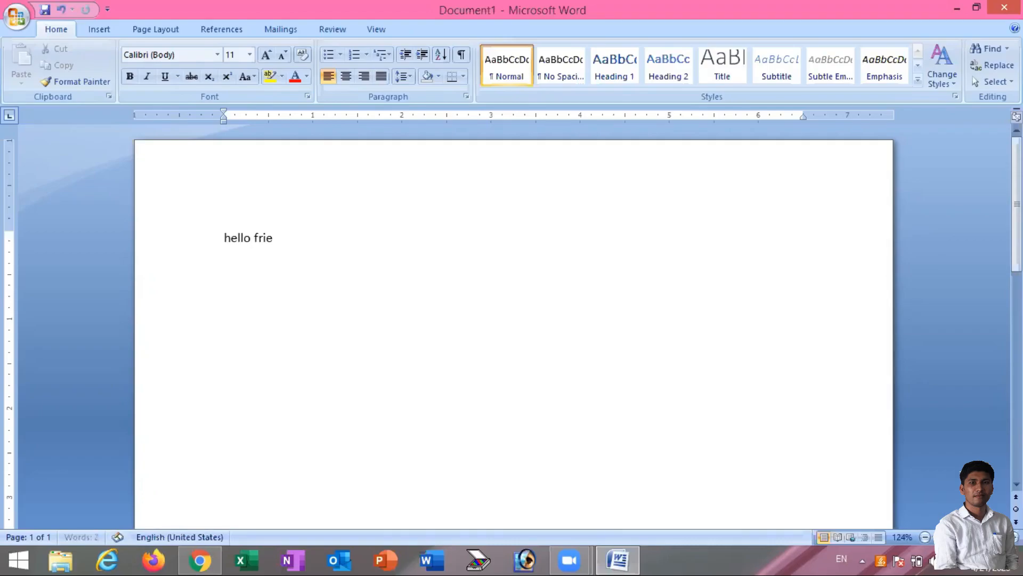
text(nds, in tis)
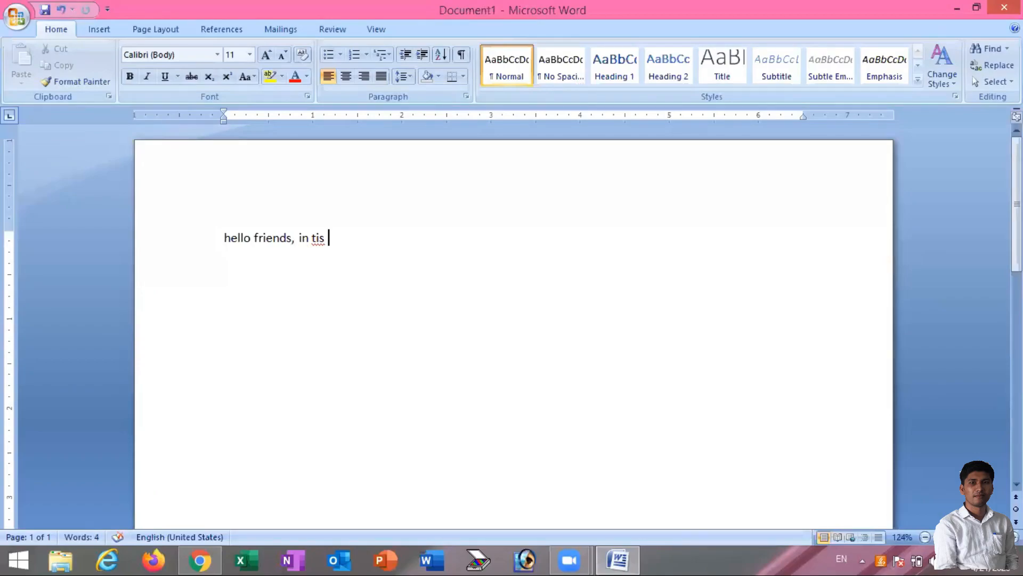
scroll(512, 269, up, 10)
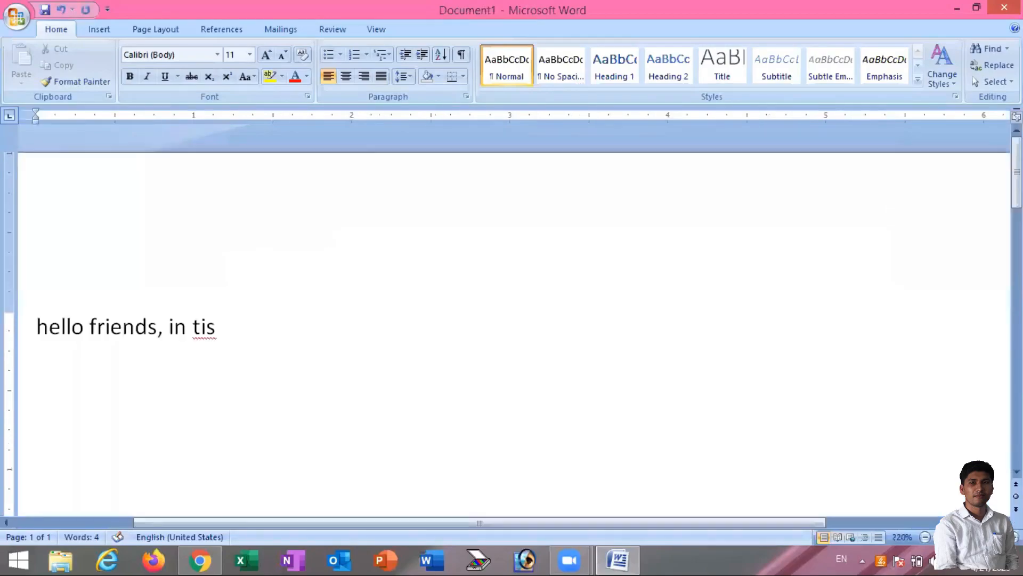
double_click(197, 332)
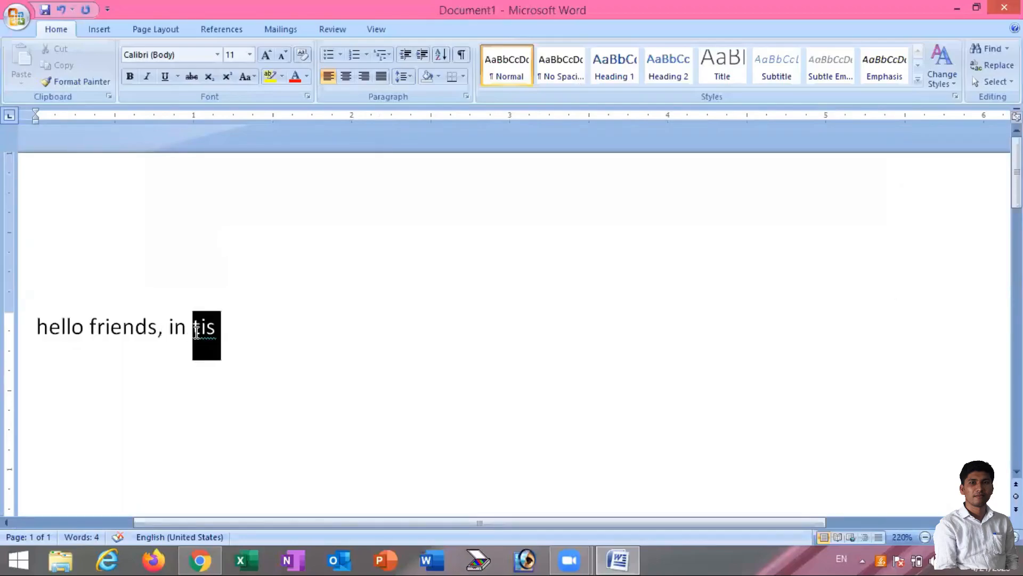
click(209, 334)
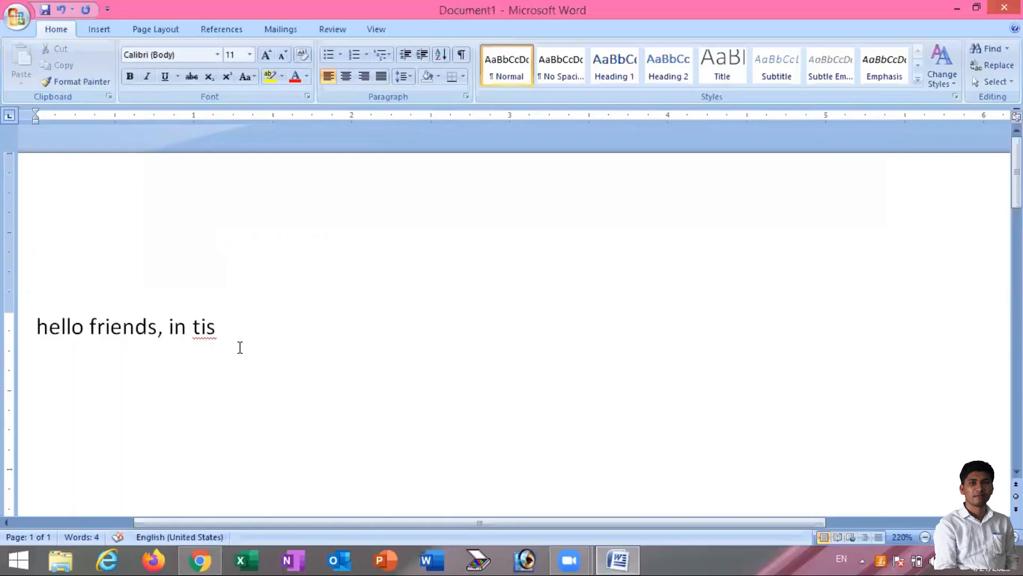
Continue the sentence with "lesson we are going to discuss word advanc features.", keeping the misspelling of "advanc"
text(lesso)
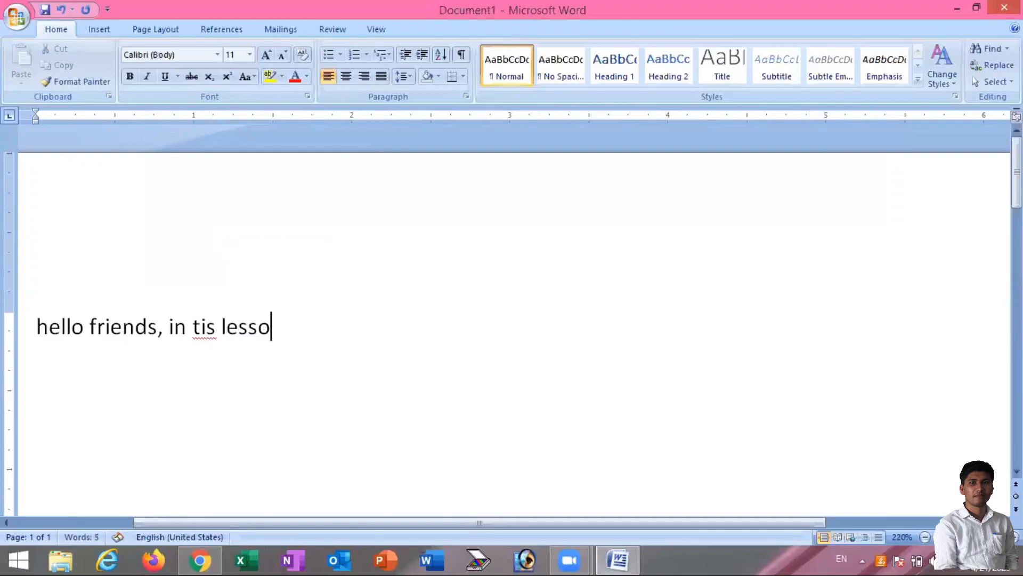
text(n we are)
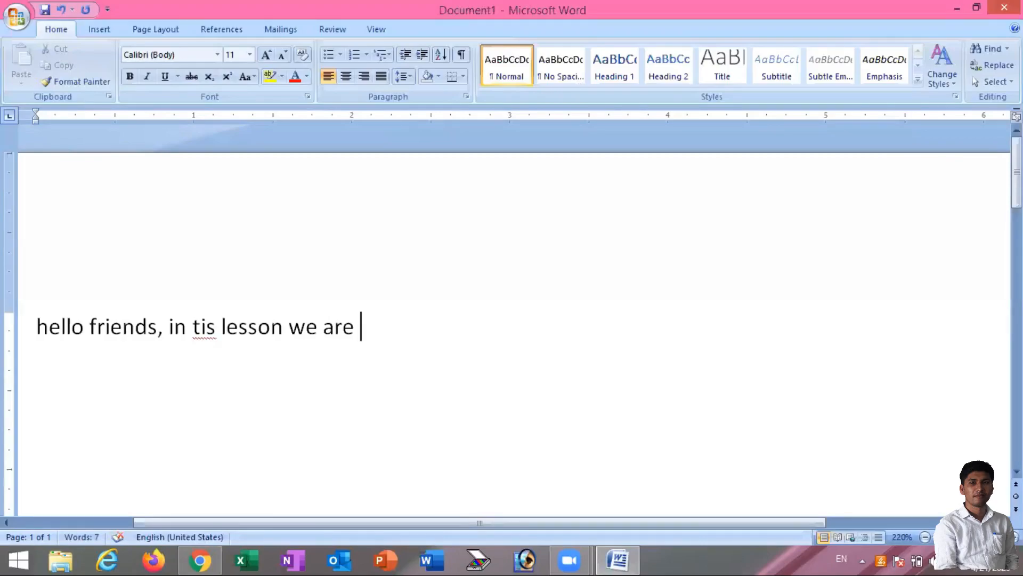
text( going to di)
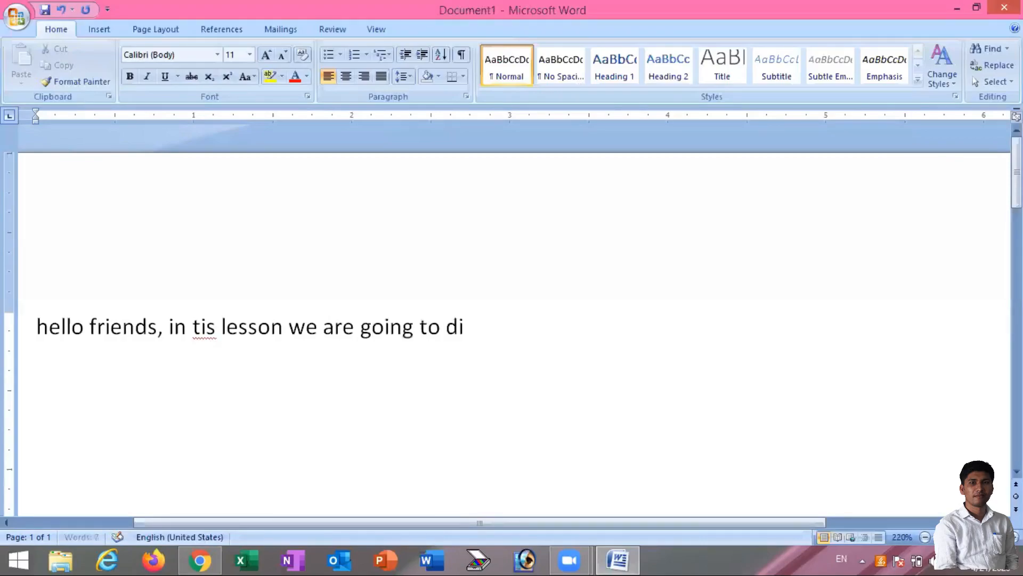
text(scuss )
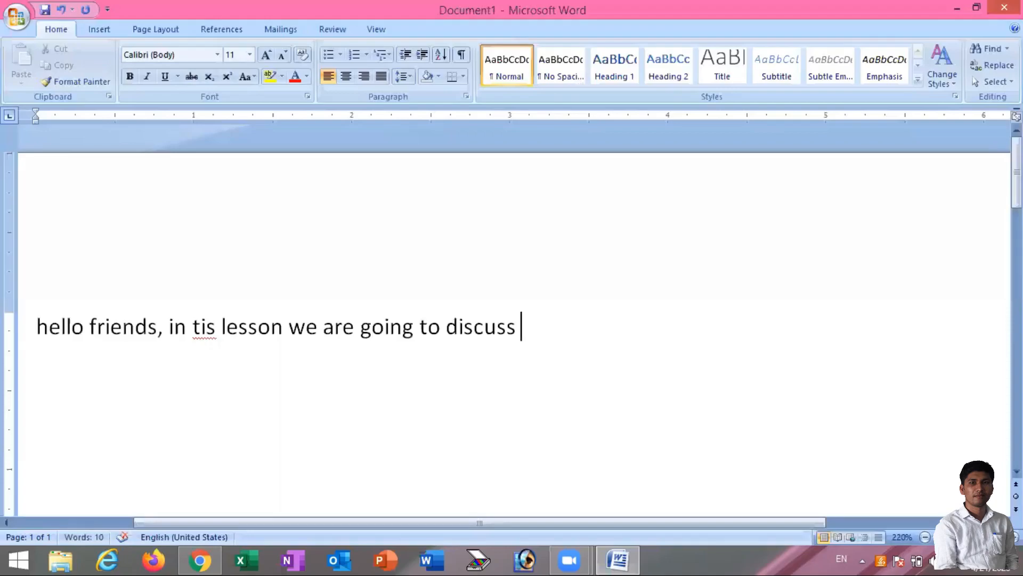
text(wore)
key(BackSpace)
text(d )
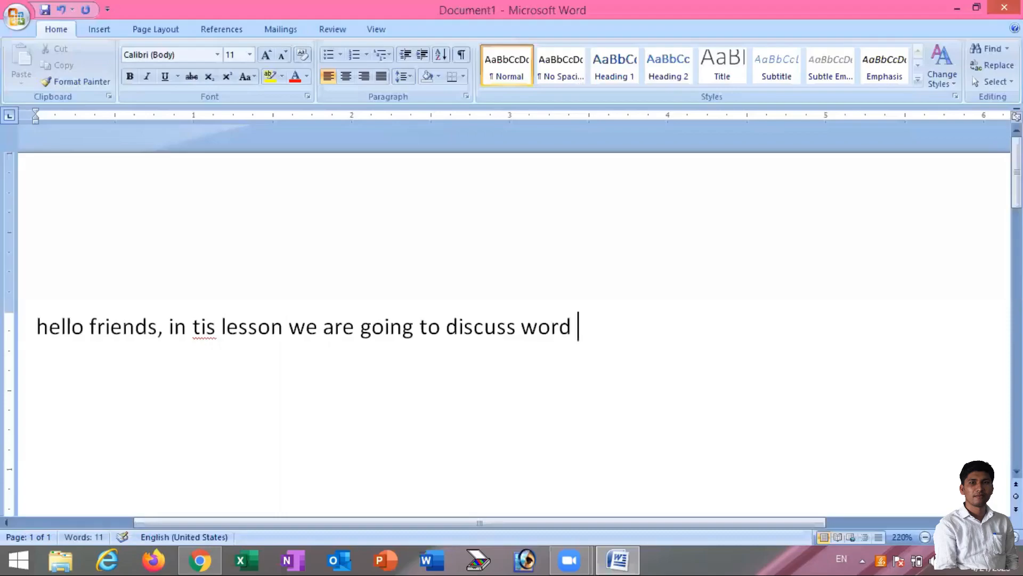
text(advanc)
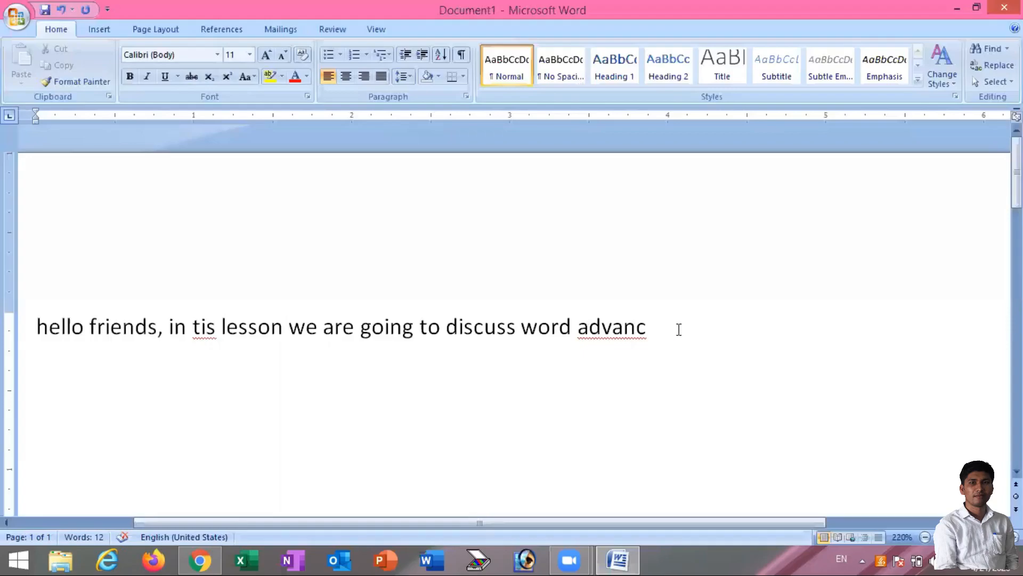
text(features)
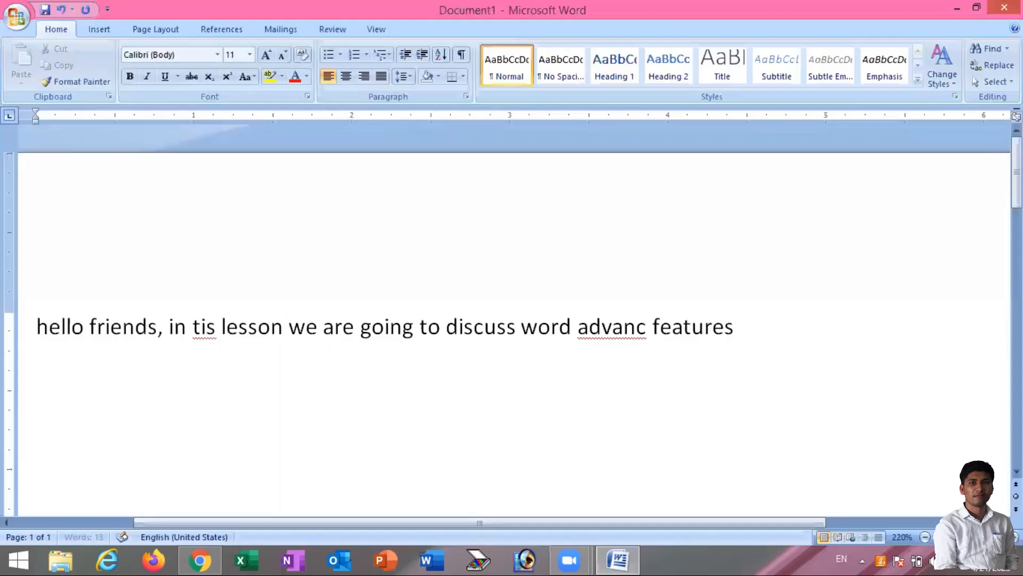
text(.)
Examine the misspelled words "tis" and "advanc" in the sentence by selecting each one
click(483, 326)
drag(652, 521, 481, 504)
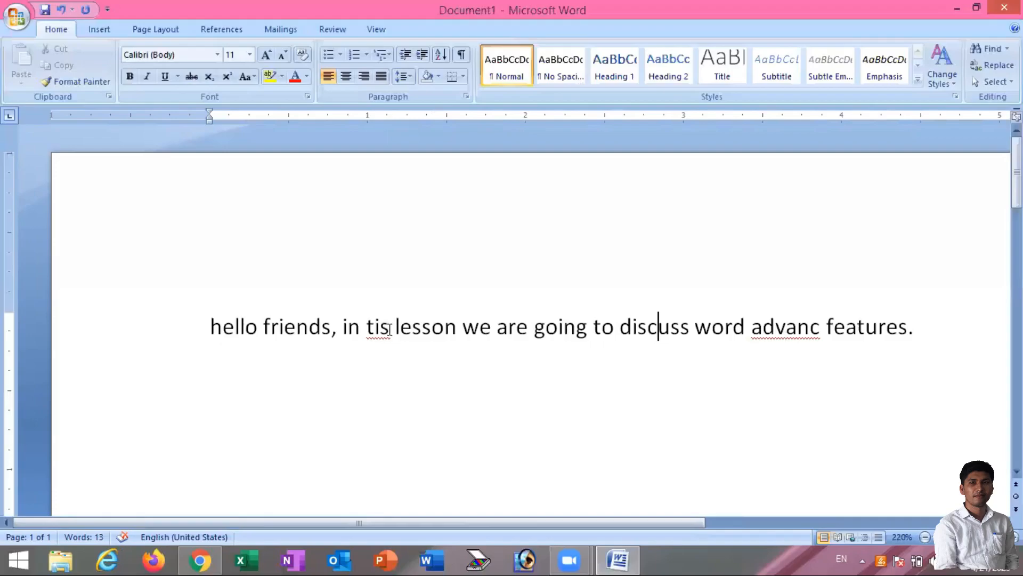
double_click(385, 326)
click(524, 386)
click(820, 328)
shift+click(787, 333)
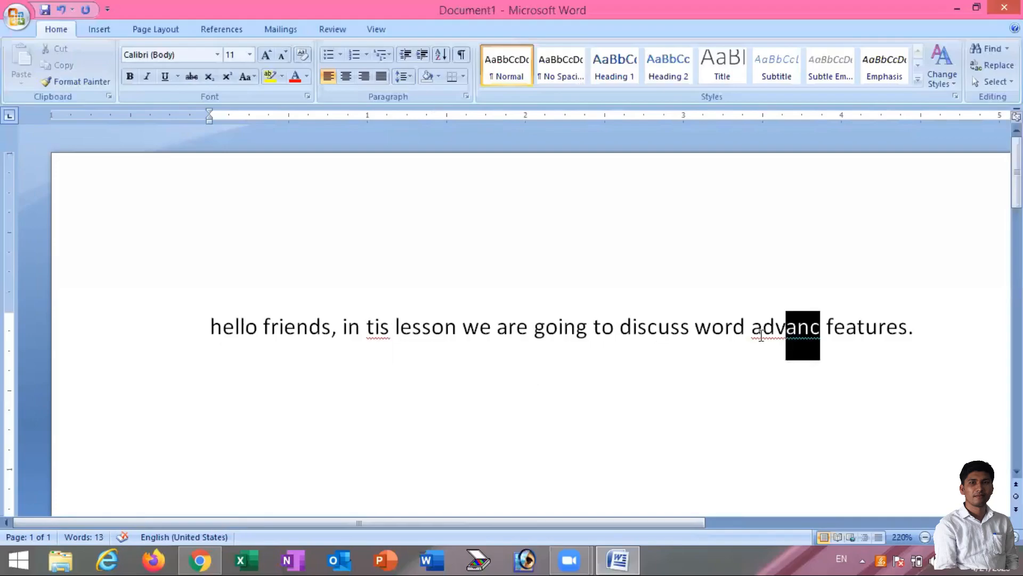
shift+click(752, 333)
click(790, 354)
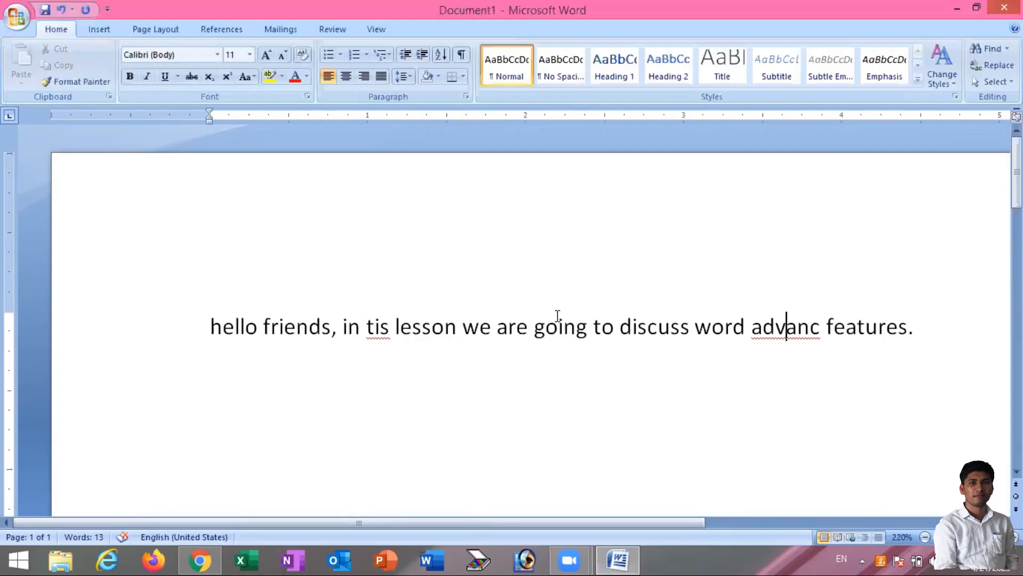
Correct "tis" to "this" and "advanc" to "advance" using the spelling suggestions
right_click(378, 327)
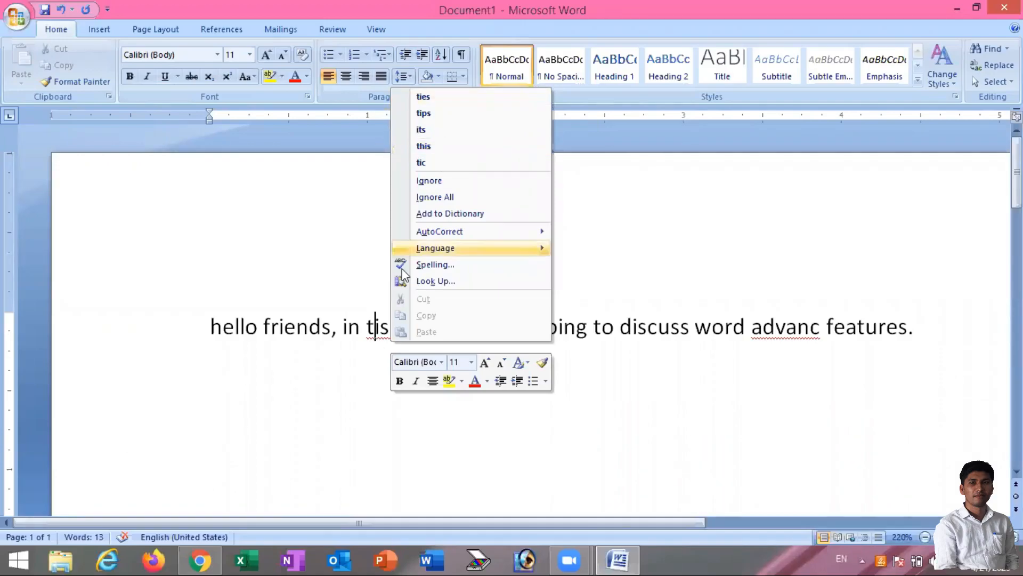
click(426, 146)
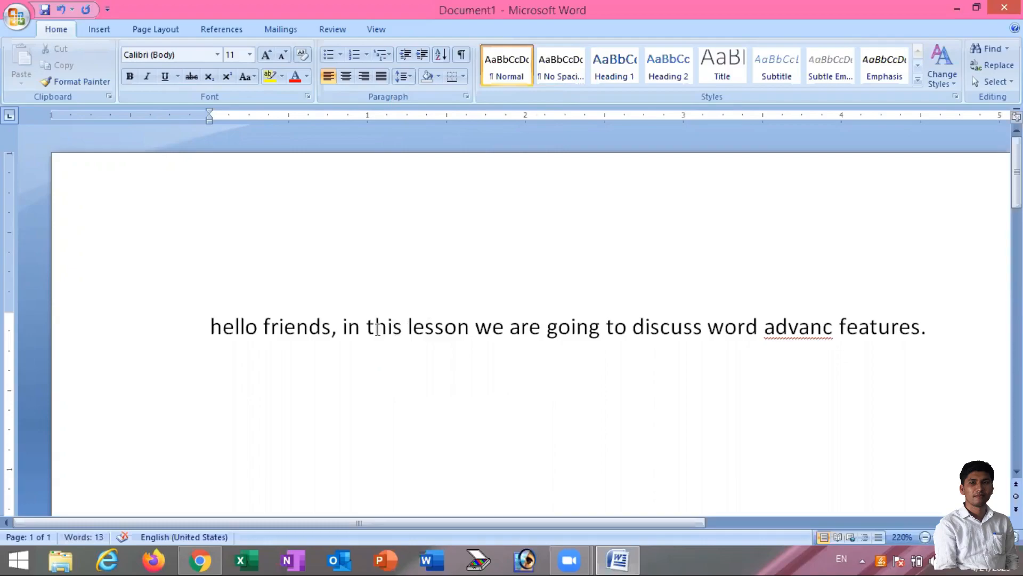
right_click(811, 328)
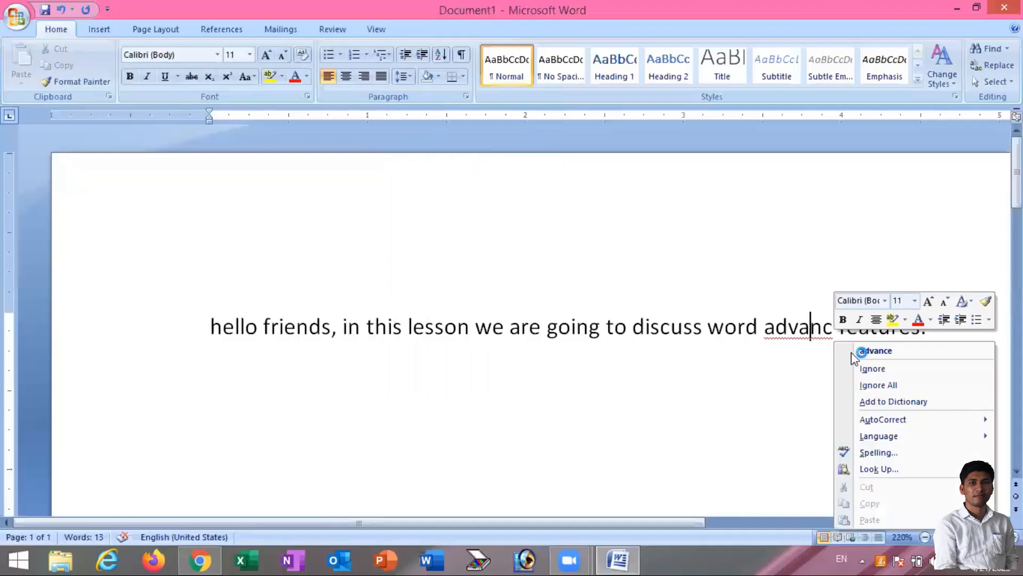
click(881, 352)
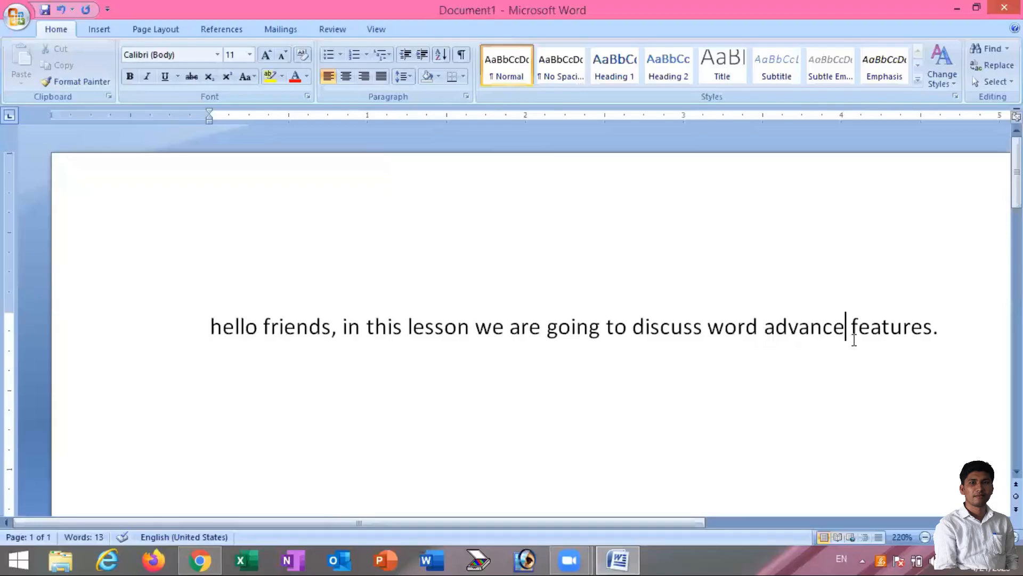
Add a second paragraph stating that a boy, mentioned by first name, "is a good boy."
click(954, 328)
key(Return)
text(ram is a good bou)
key(BackSpace)
text(y.)
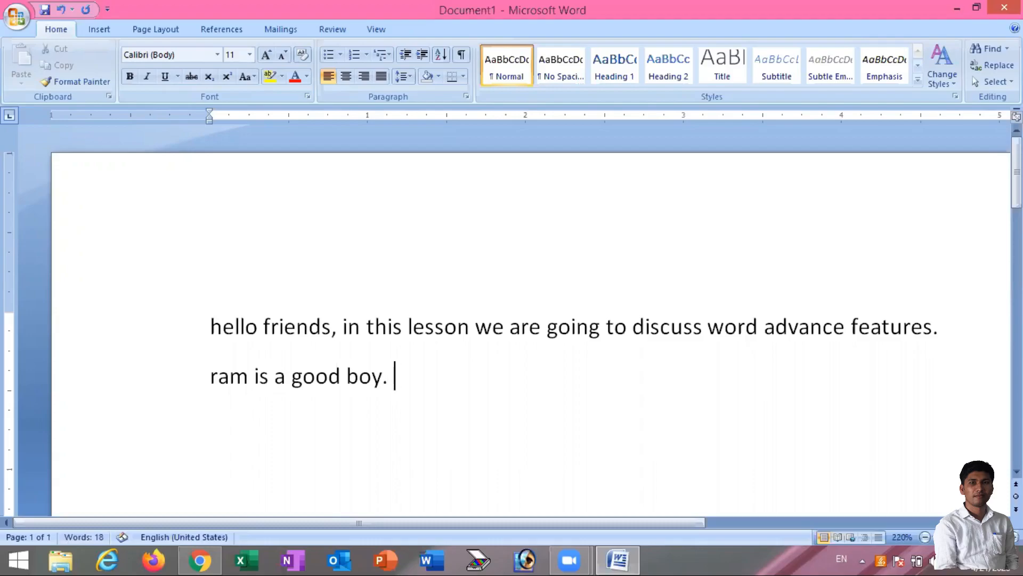
Extend the second paragraph's sentence with "and", a second boy's first name, and "is alos a good boy."
key(BackSpace)
key(BackSpace)
text(and shyanm)
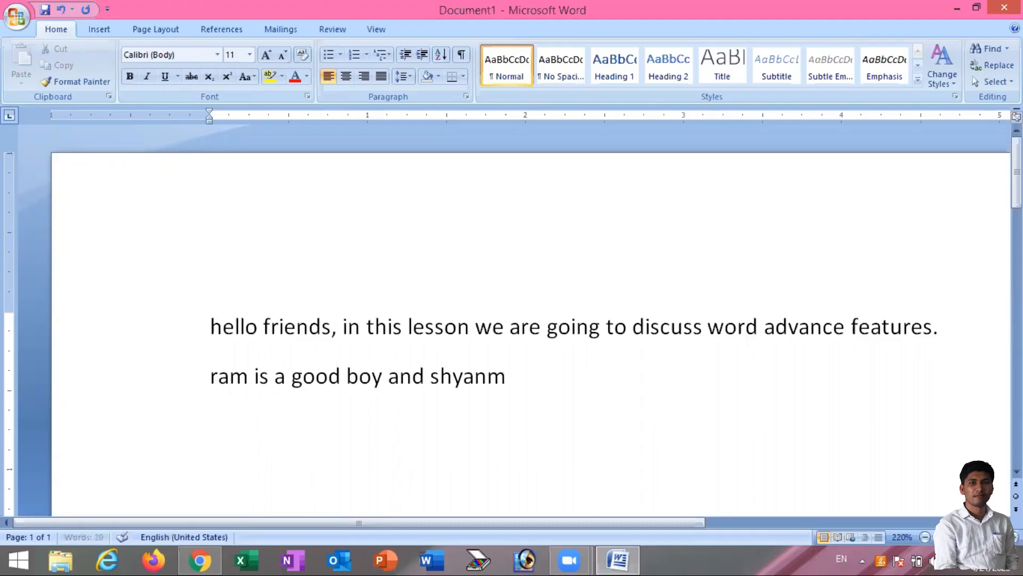
key(BackSpace)
key(BackSpace)
text(m )
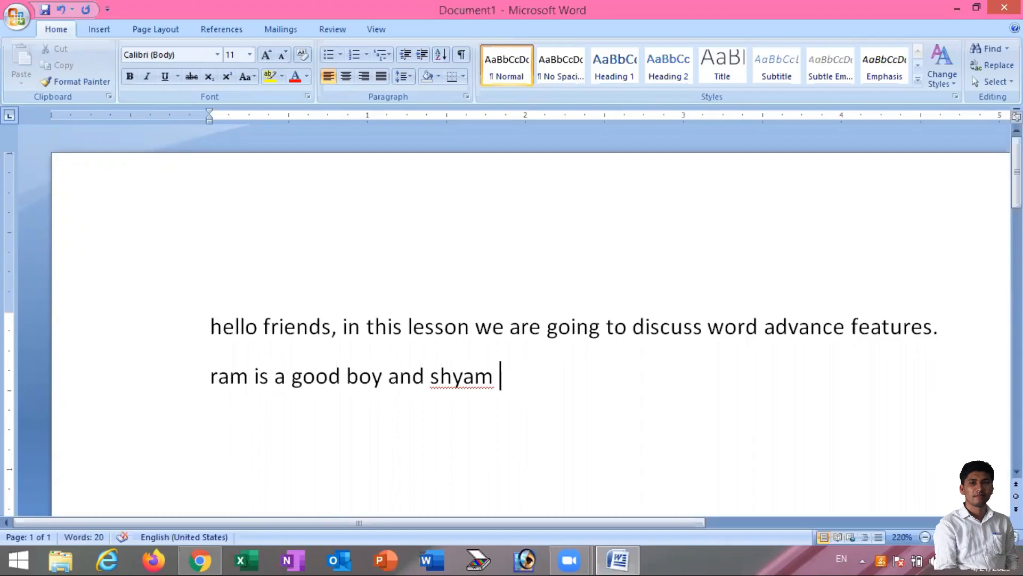
text(is alos a)
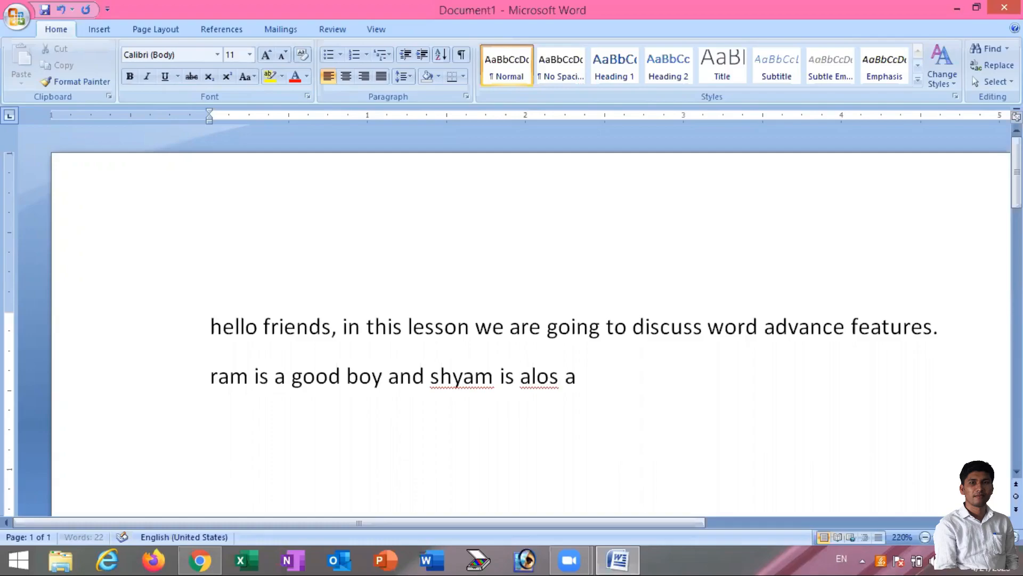
text( good boy.)
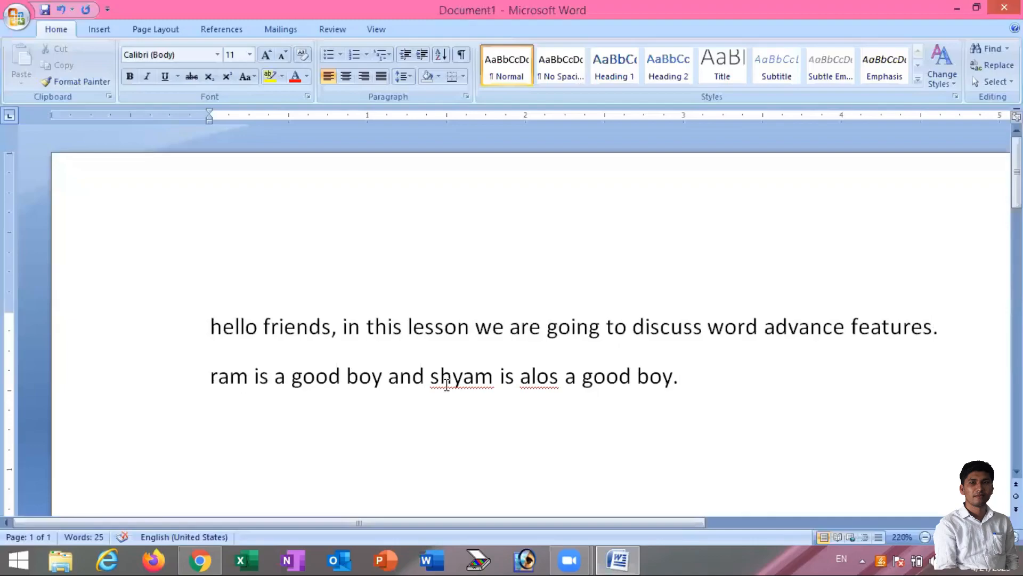
Correct "alos" to "also" in the second paragraph using the spelling suggestion
drag(494, 383, 429, 383)
click(516, 381)
right_click(539, 378)
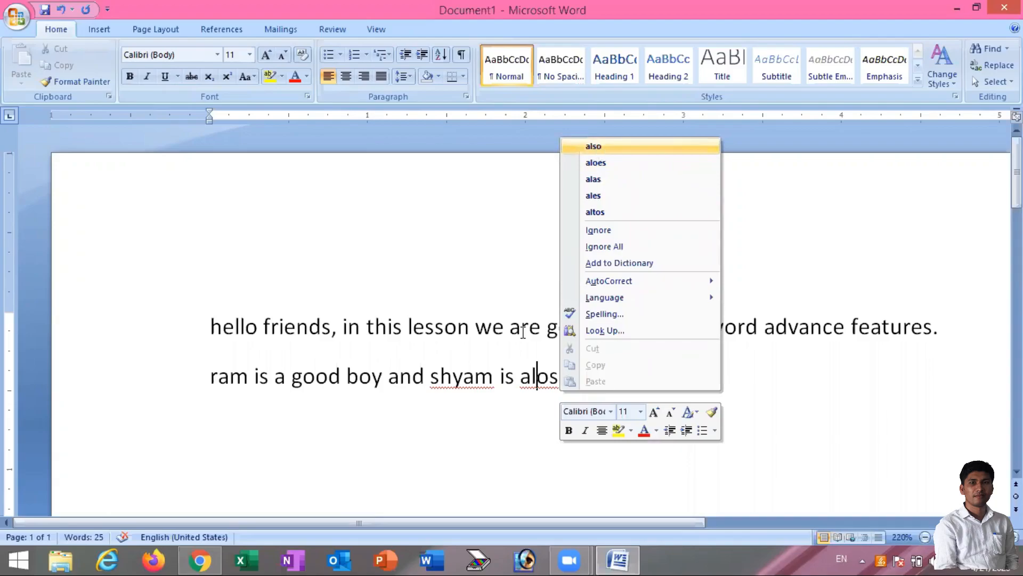
click(595, 147)
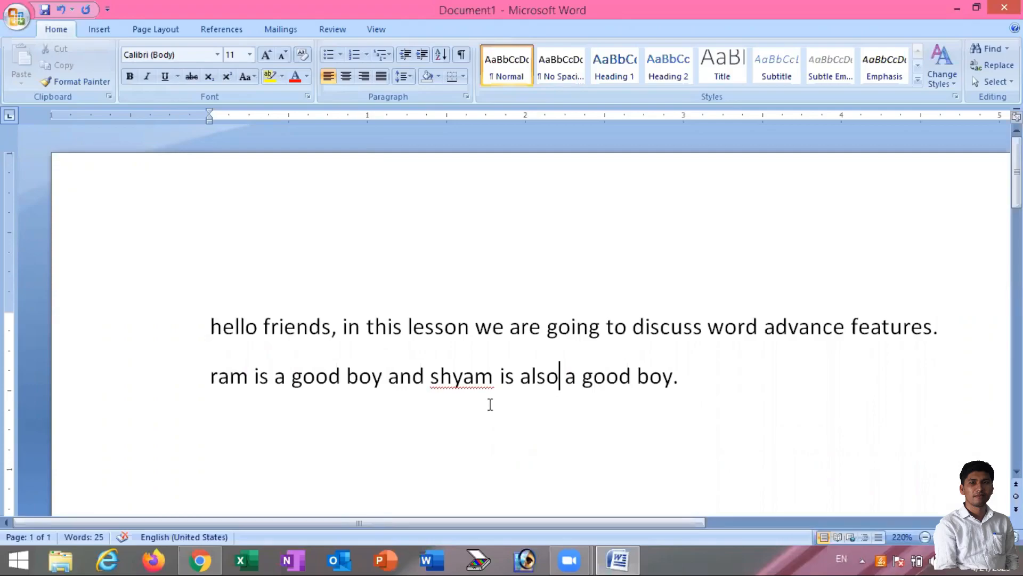
Examine the second boy's name in the second paragraph as a proper noun marked by the spell checker
drag(494, 377, 430, 379)
click(435, 378)
shift+click(490, 377)
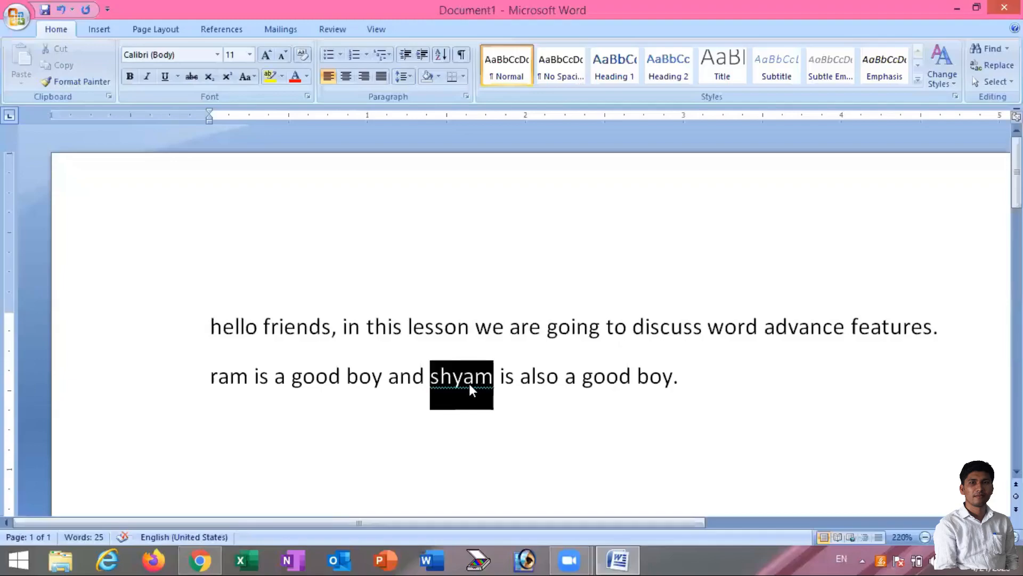
click(471, 381)
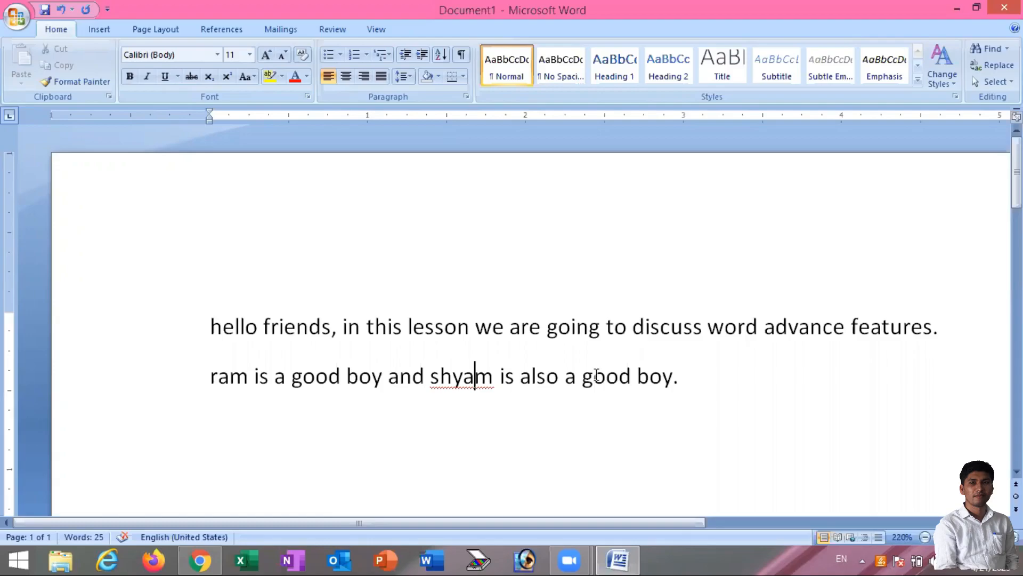
Add the word "rewa" after the second paragraph's sentence and select it to examine its spelling mark
click(686, 384)
key(Return)
text(rewa)
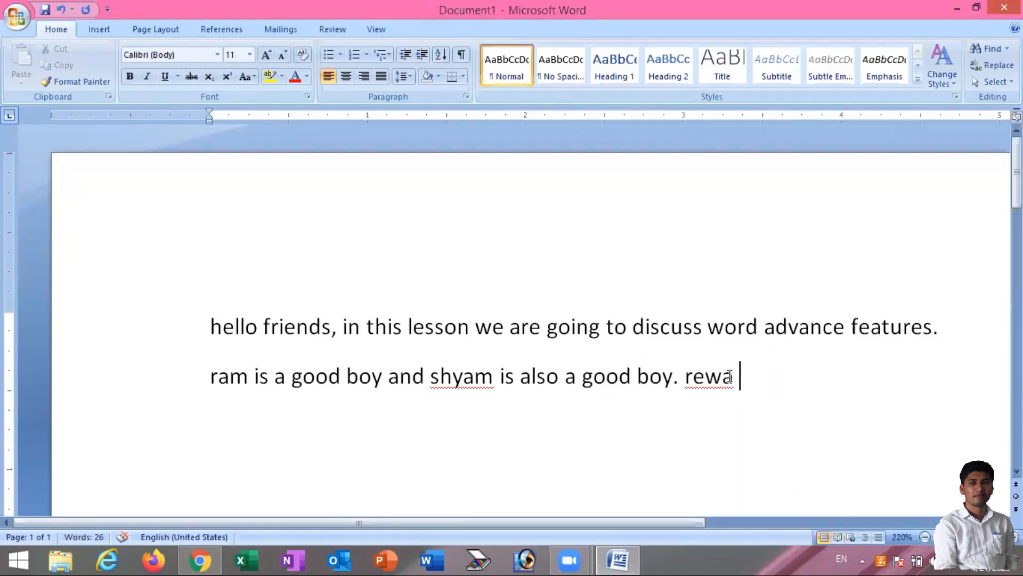
drag(732, 380, 695, 382)
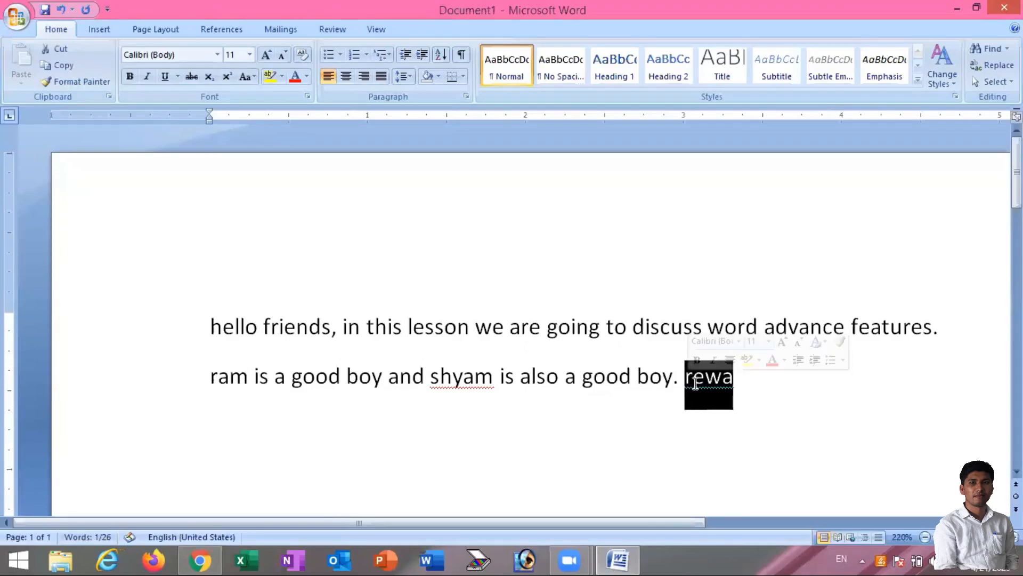
click(653, 419)
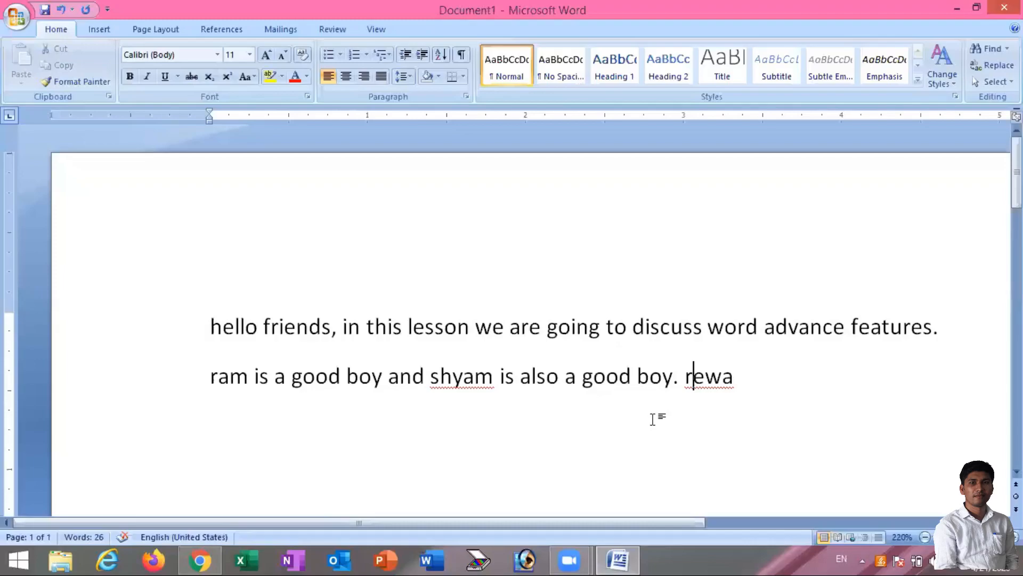
key(End)
key(BackSpace)
key(BackSpace)
key(BackSpace)
text(i)
text(va)
key(BackSpace)
key(BackSpace)
key(BackSpace)
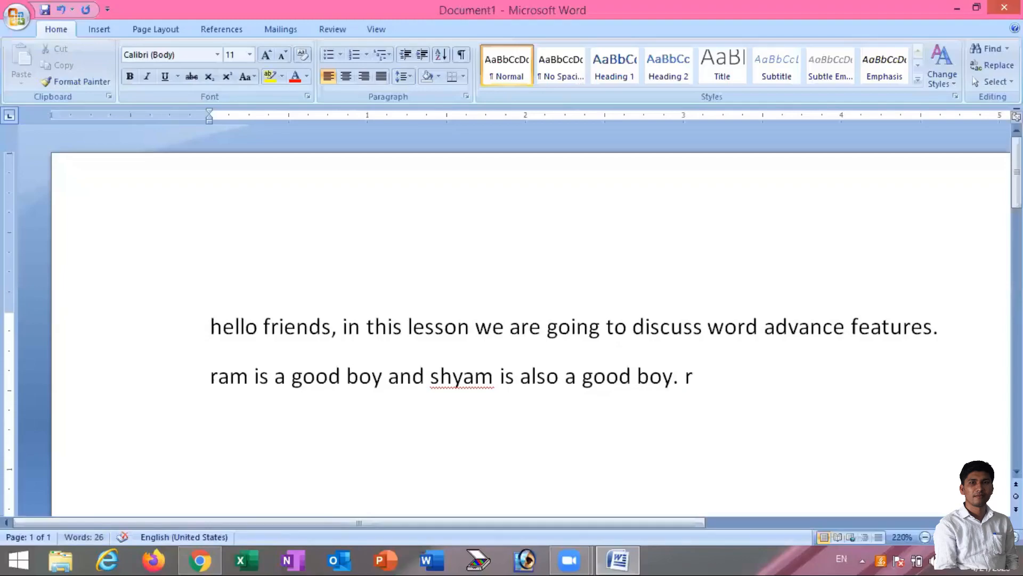
text(ewa)
Correct "rewa" to "Rewa" from the spelling suggestions and add the second boy's first name in the same paragraph to the dictionary
right_click(709, 379)
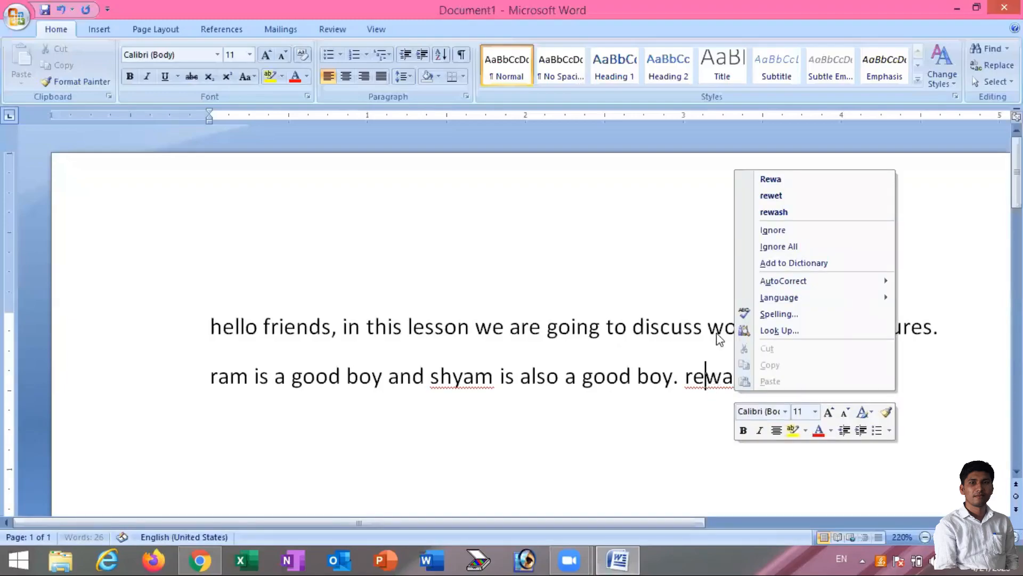
click(772, 180)
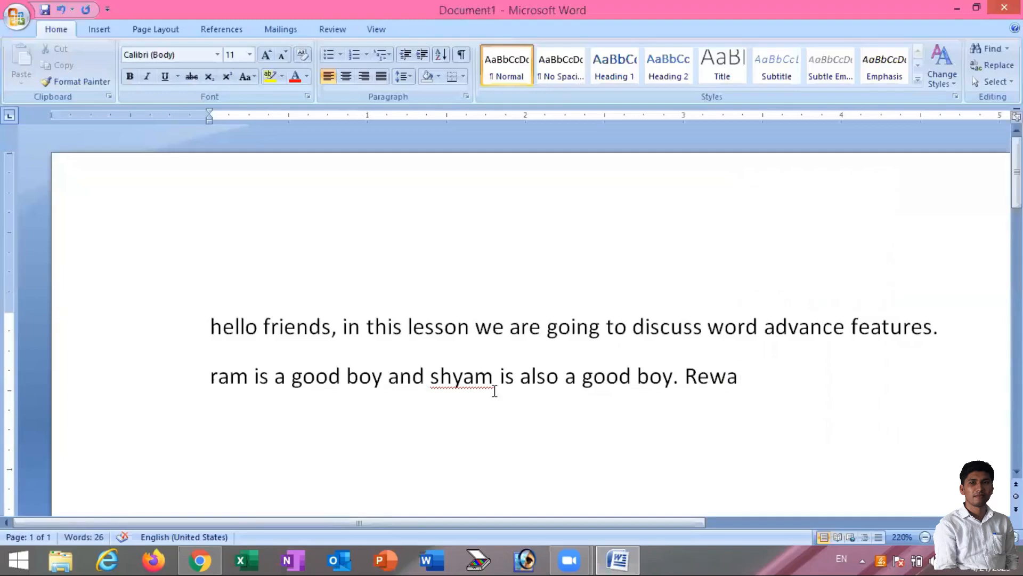
right_click(461, 378)
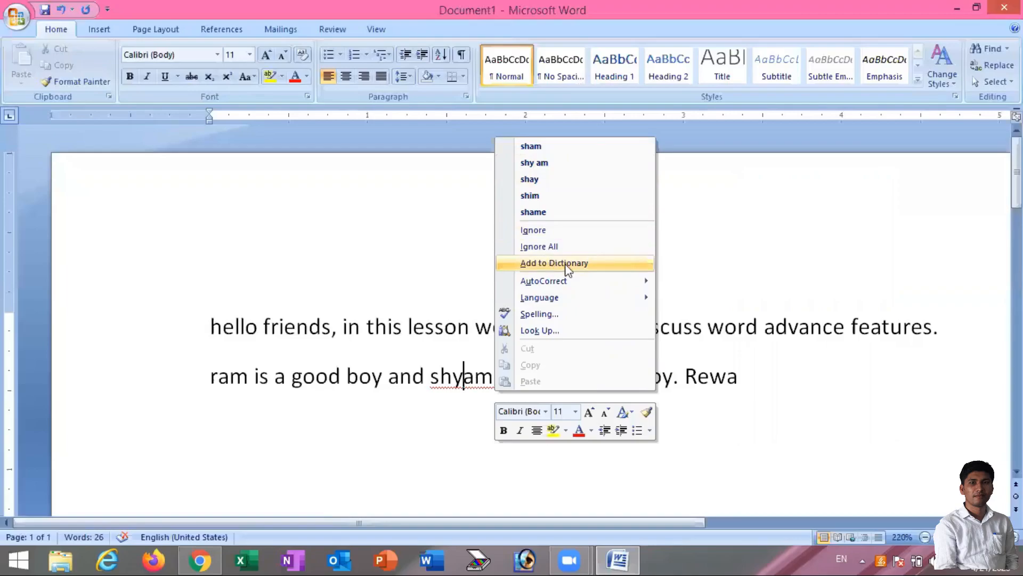
click(537, 263)
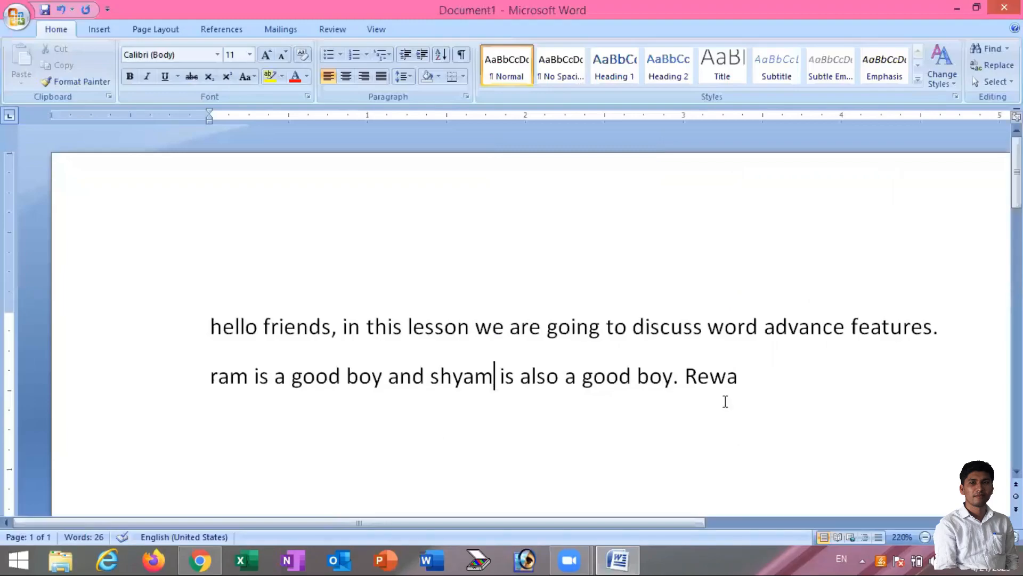
Write the second boy's first name again in a new third paragraph and select it to check for a spelling mark
click(767, 413)
key(Return)
text(shyam)
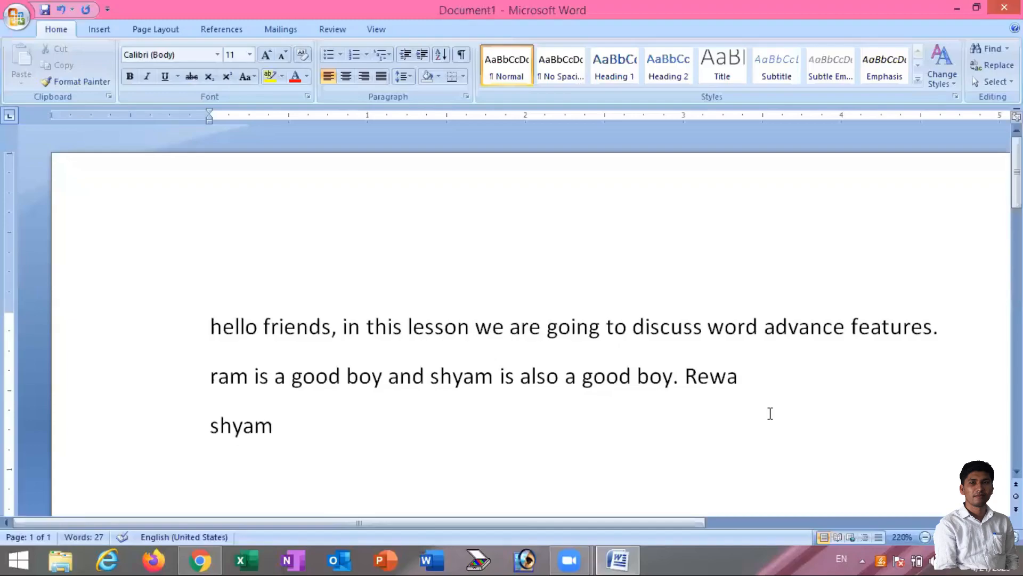
click(210, 427)
shift+click(276, 425)
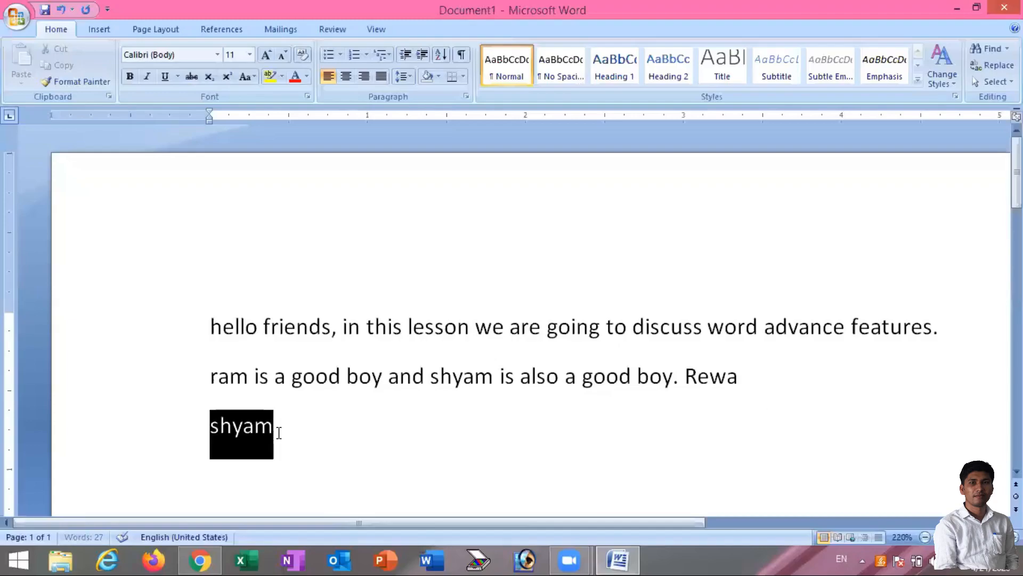
click(288, 433)
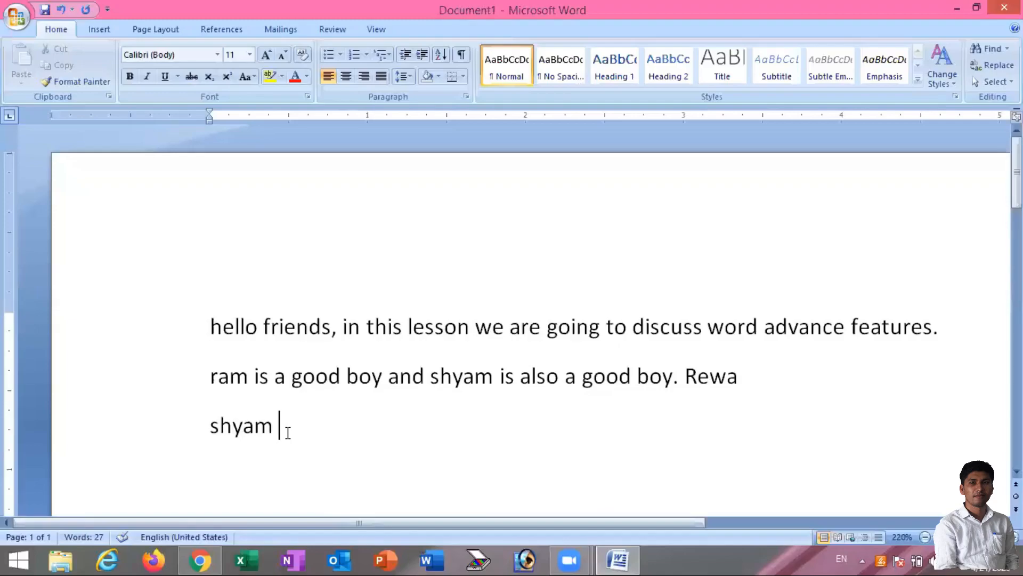
Write a third boy's first name in a new paragraph and ignore its spelling error
key(Return)
text(dinesh)
scroll(267, 410, down, 2)
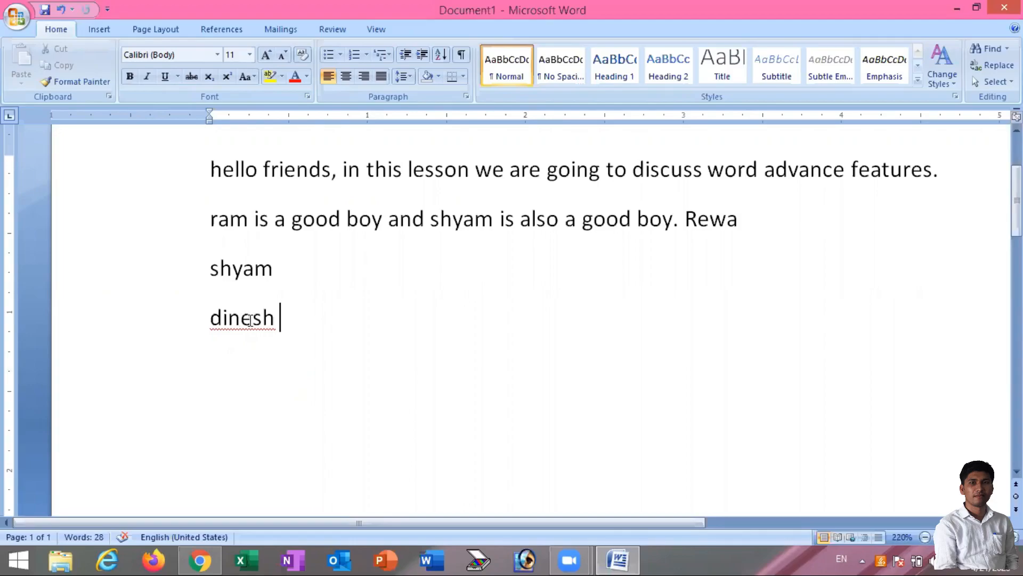
right_click(267, 304)
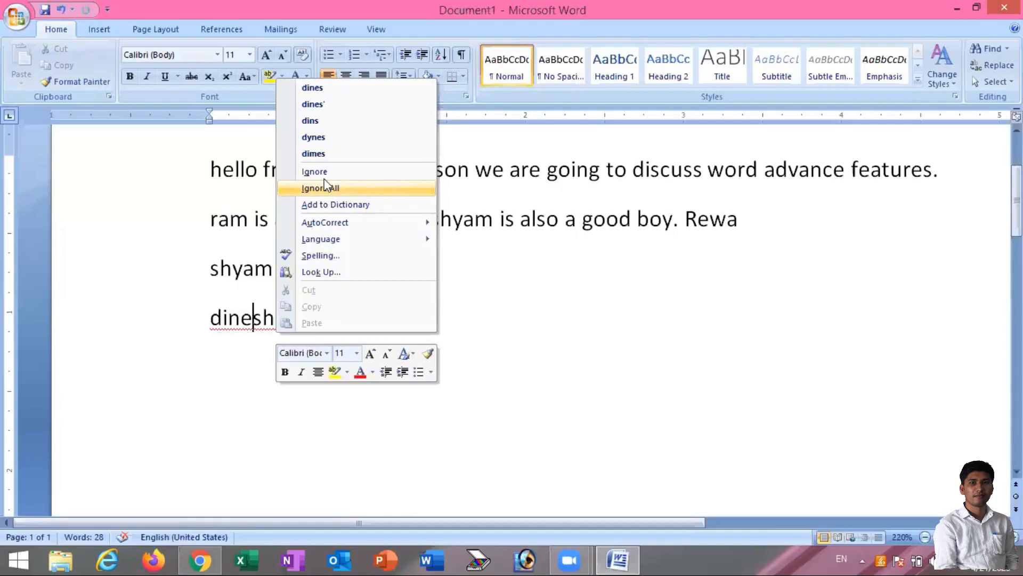
click(325, 173)
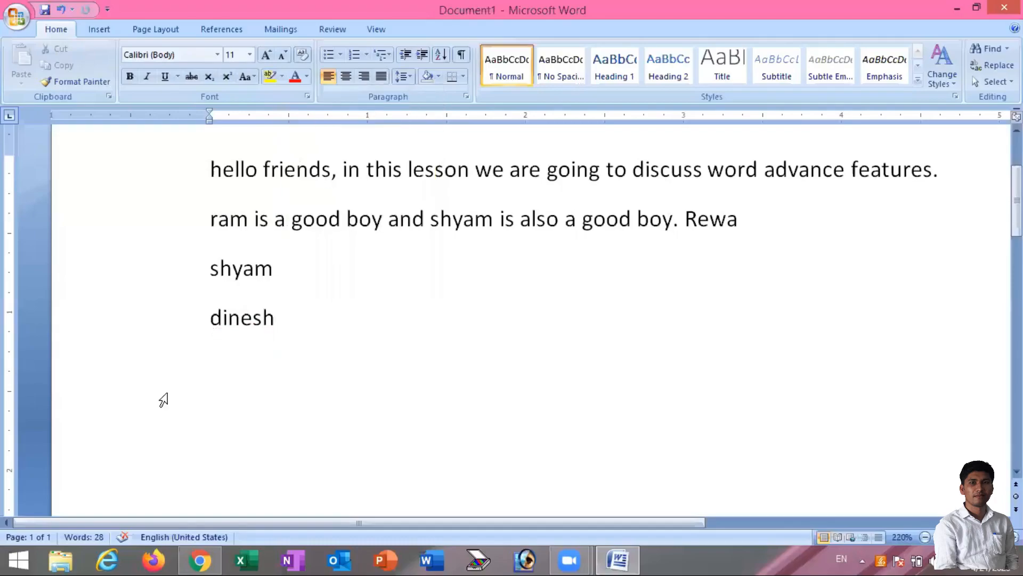
Examine the name added to the dictionary in the second paragraph and the ignored name in the last paragraph
double_click(282, 326)
scroll(329, 304, up, 3)
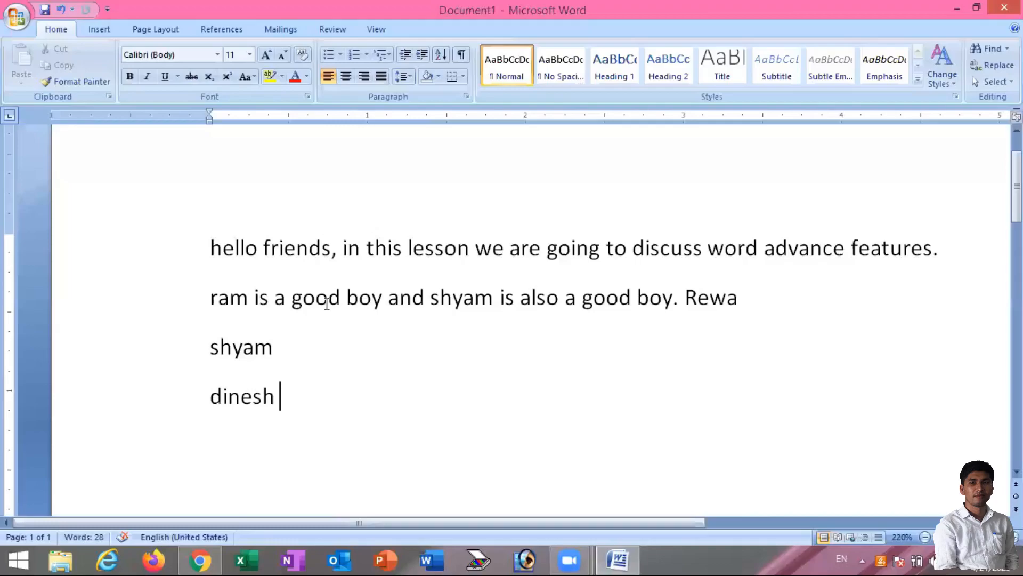
drag(494, 299, 435, 304)
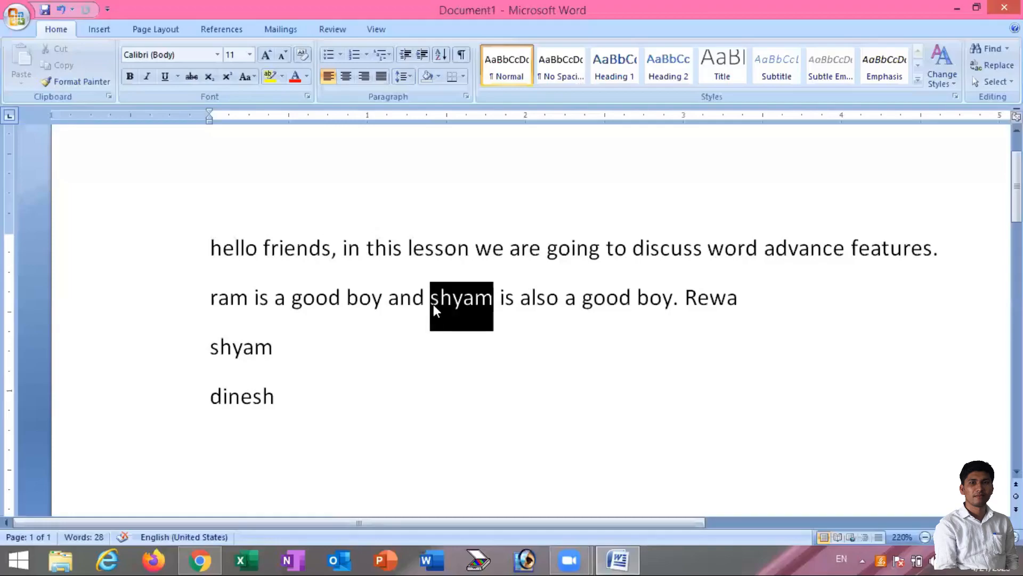
click(467, 322)
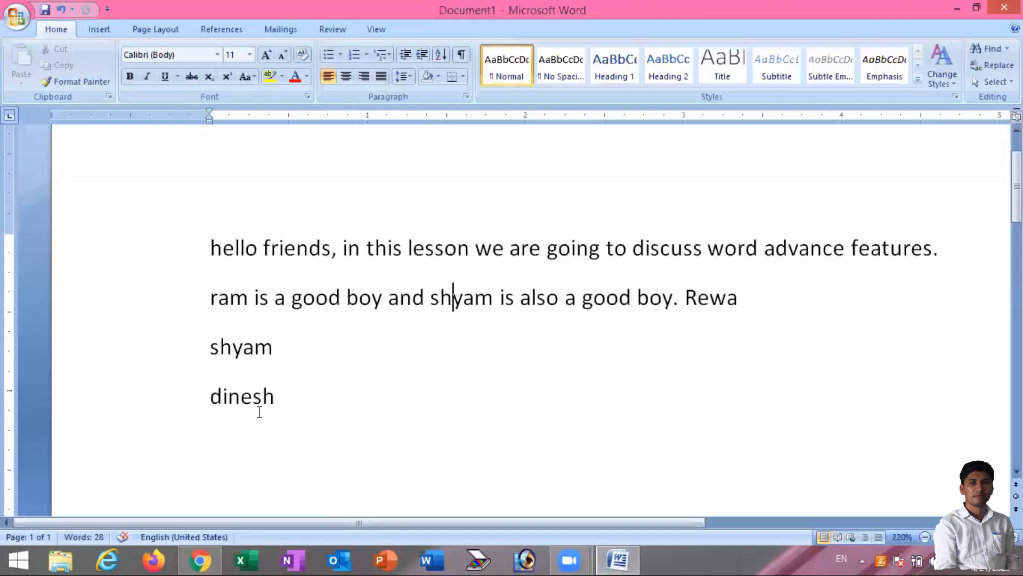
right_click(256, 378)
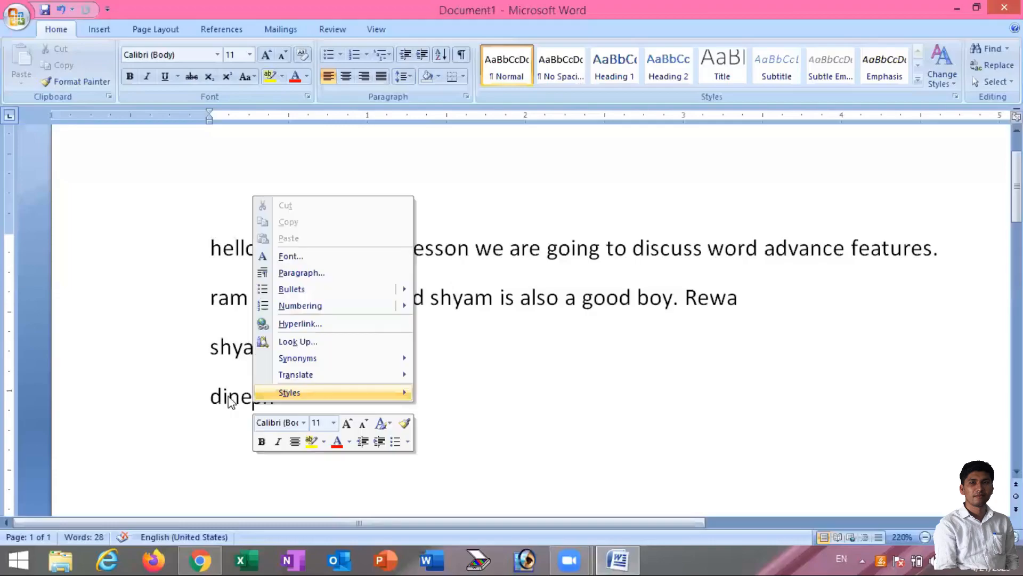
click(274, 397)
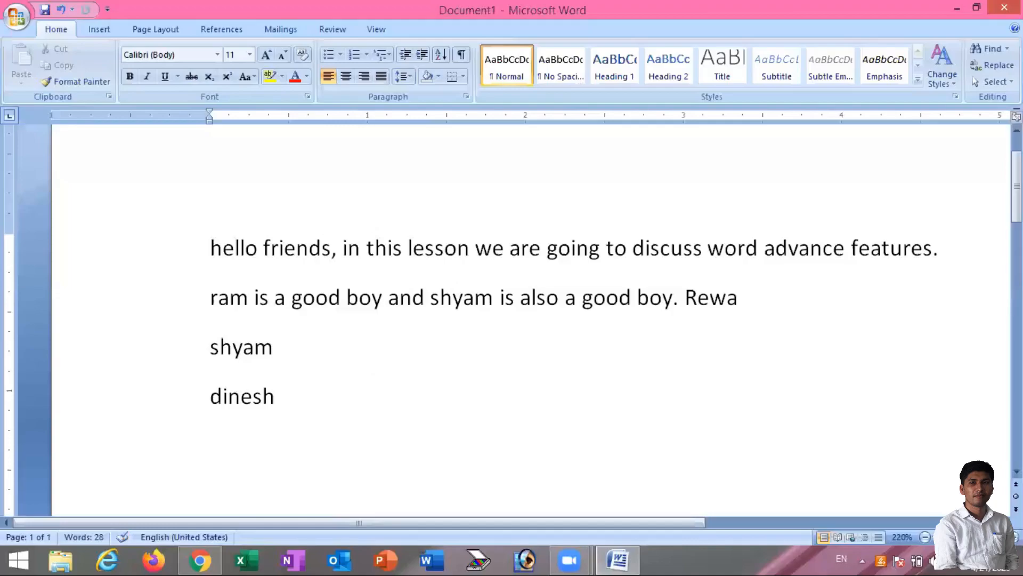
Write the sentence "we are going to discuss grammer check." in a new paragraph below the third boy's name
key(Return)
scroll(341, 423, down, 3)
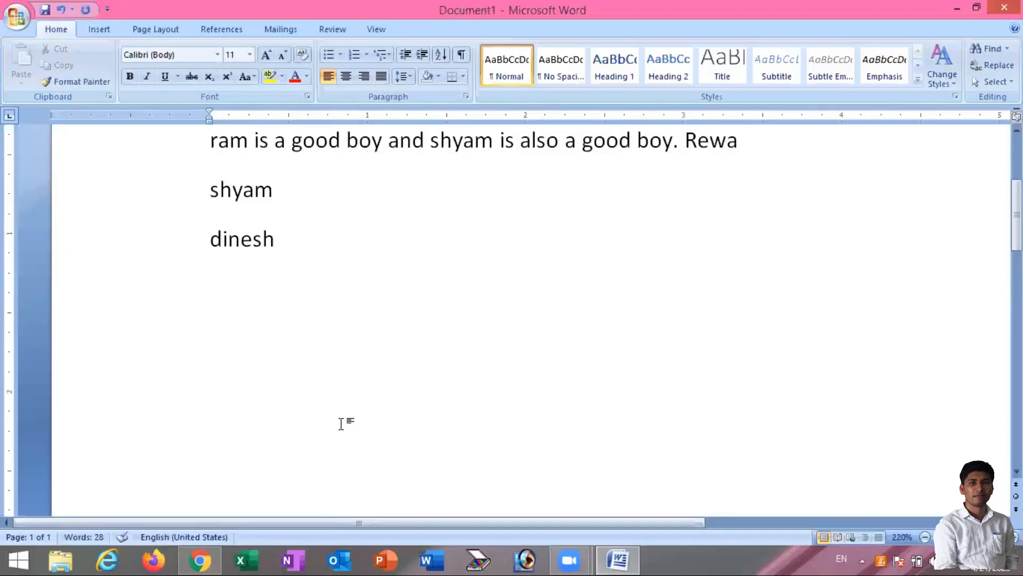
text(we are )
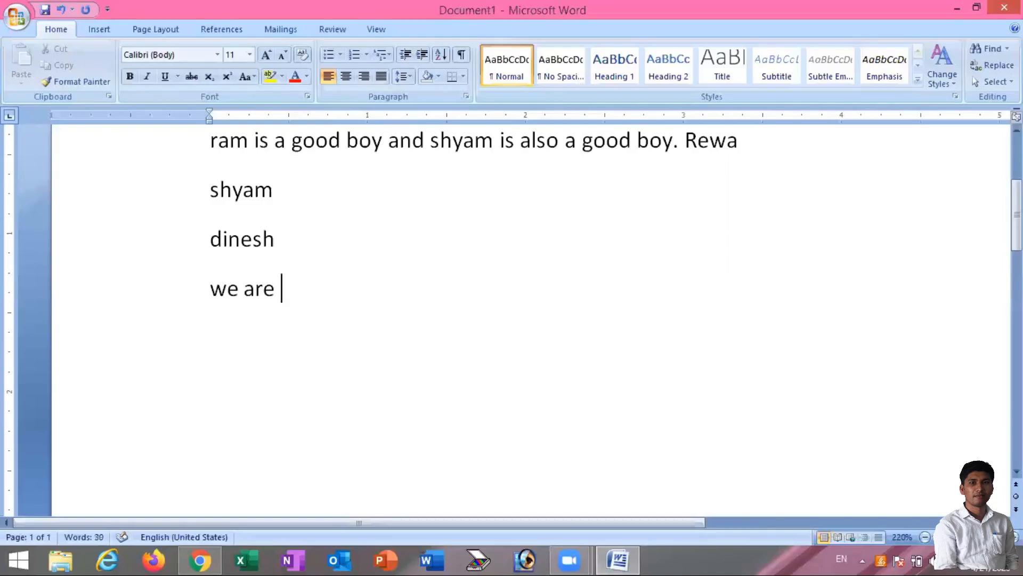
text(goi)
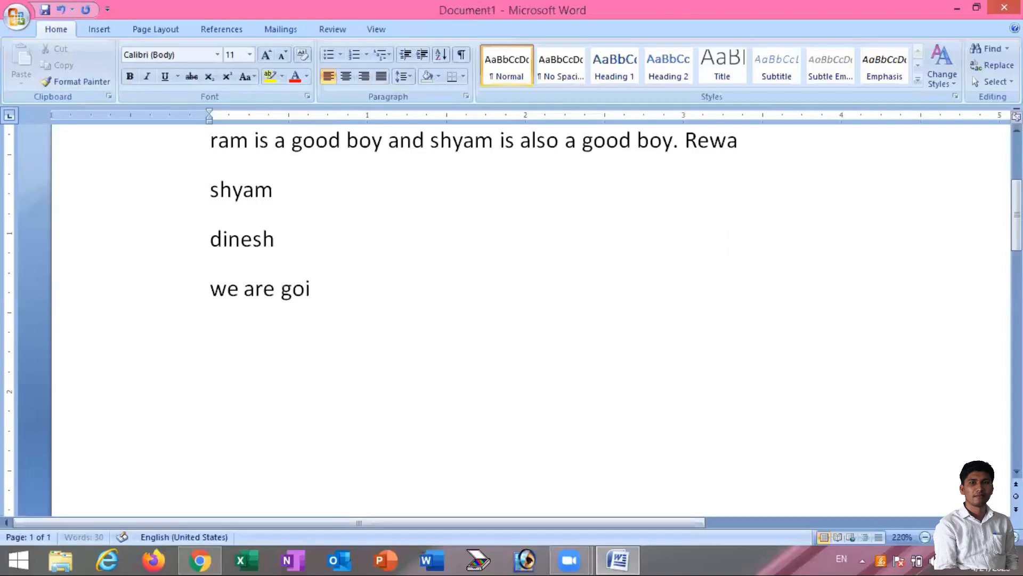
text(ng to dis)
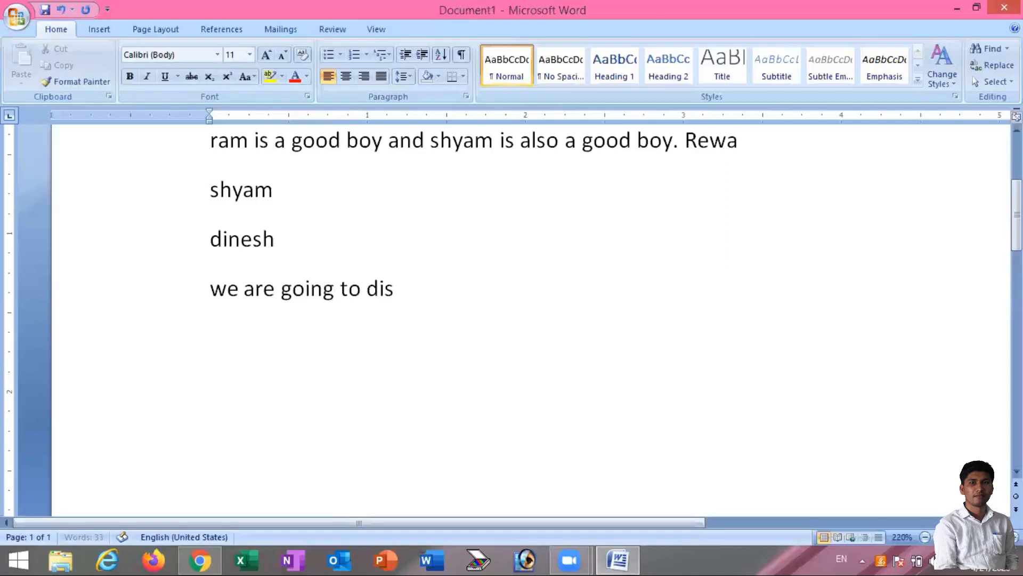
text(cuss)
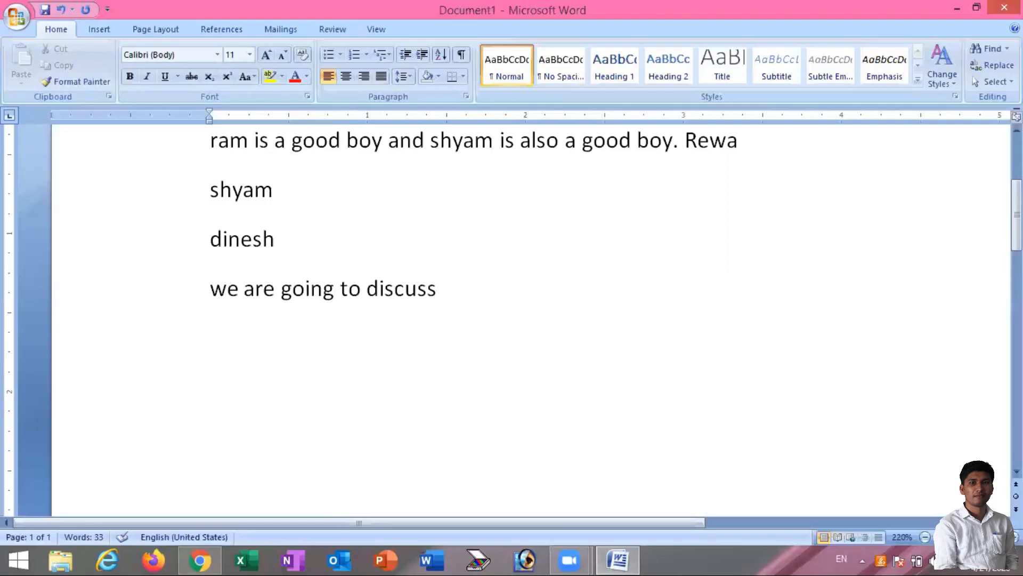
text( s)
text(p)
key(BackSpace)
key(BackSpace)
text(gramm)
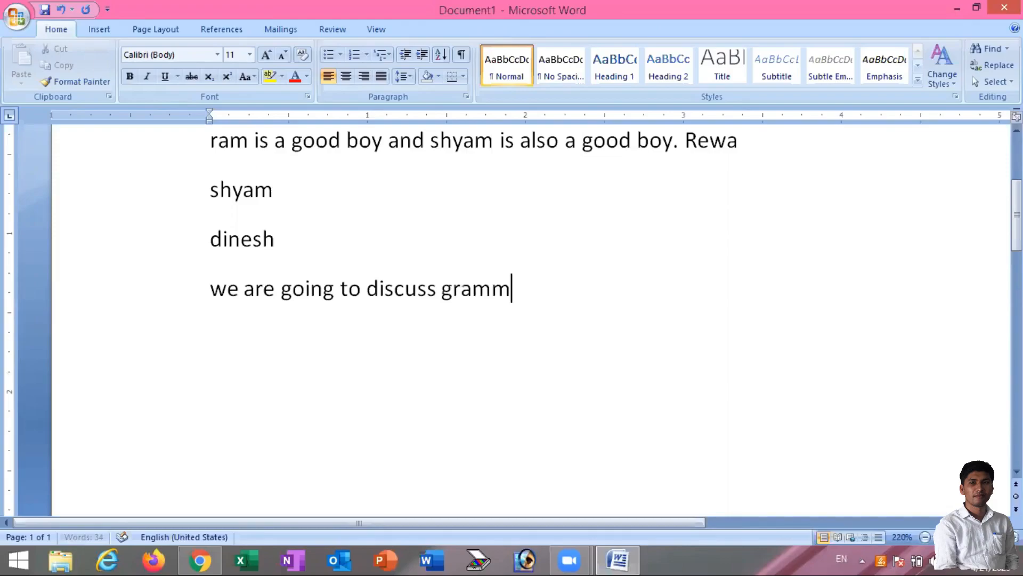
text(er ch)
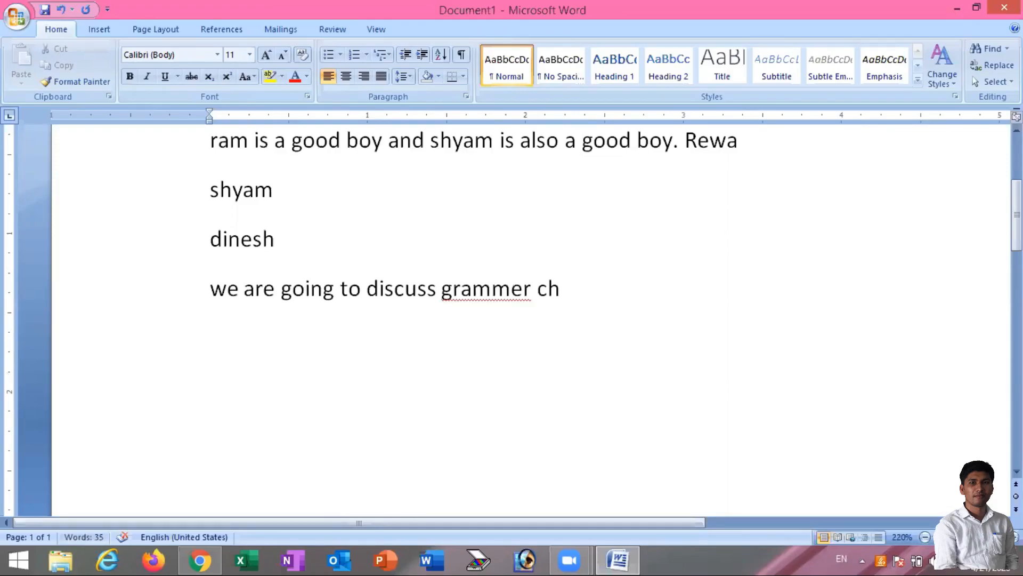
text(eck.)
Correct "grammer" to "grammar" in the last paragraph using the spelling suggestions
right_click(493, 294)
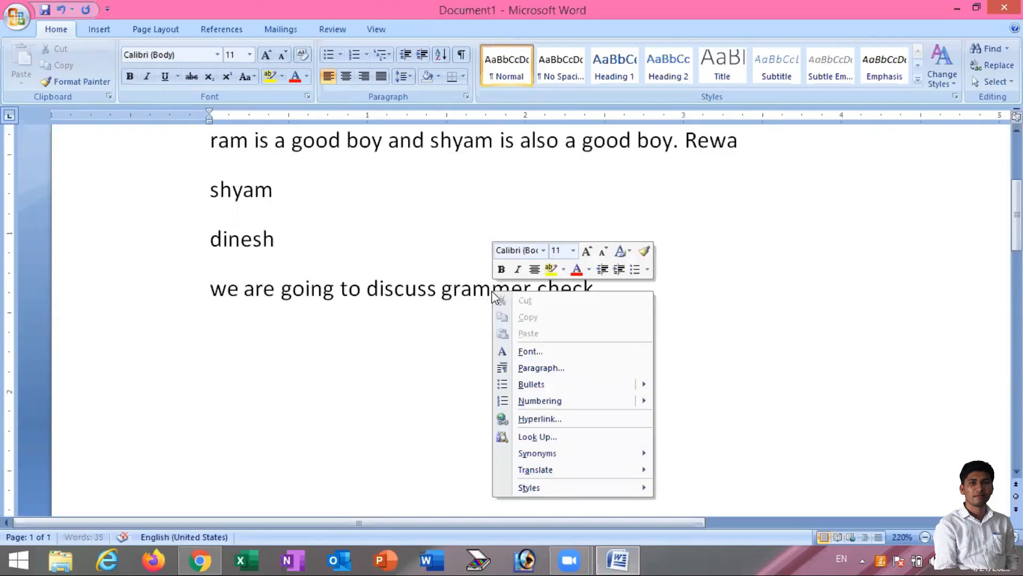
key(Escape)
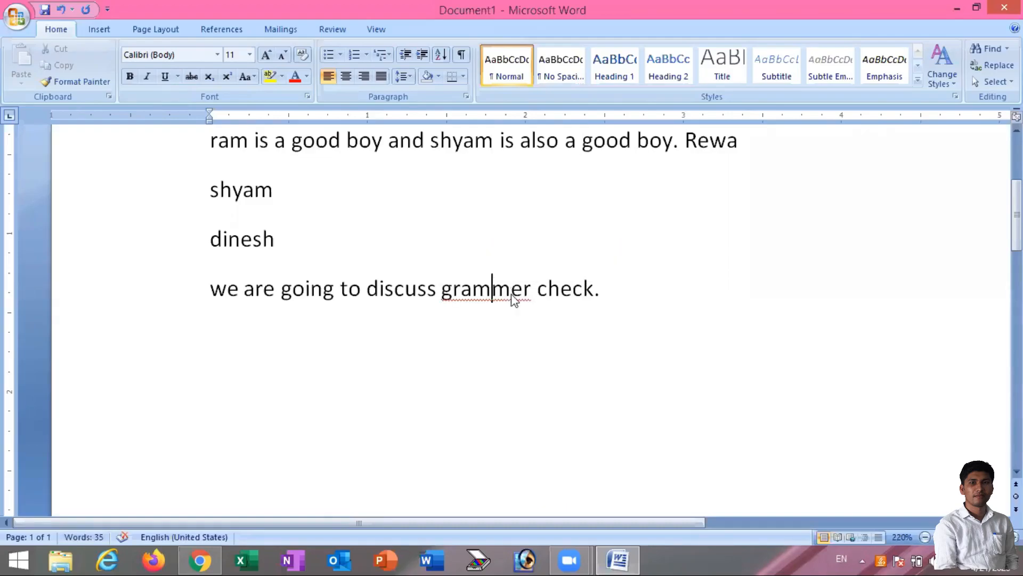
right_click(513, 299)
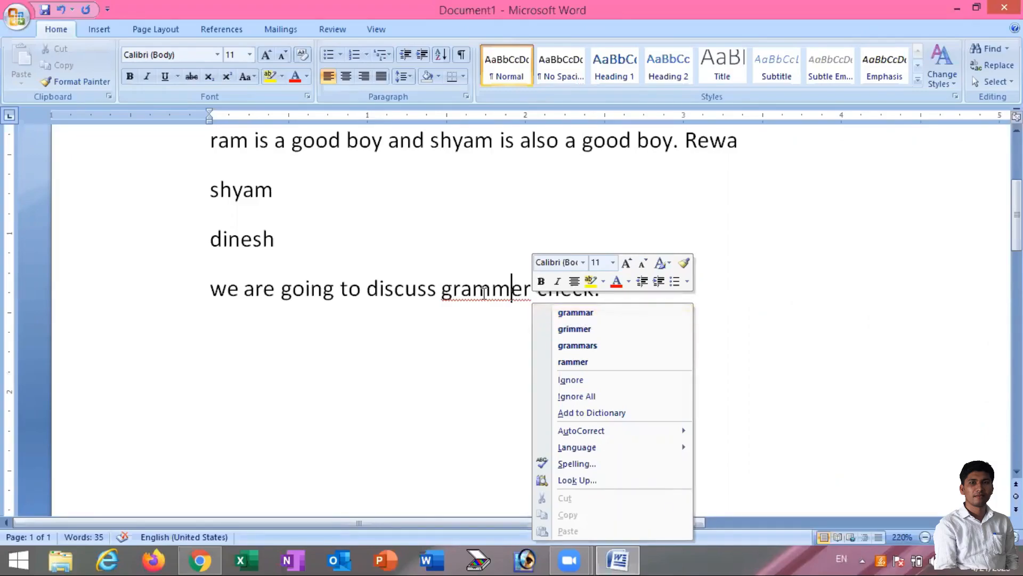
key(Escape)
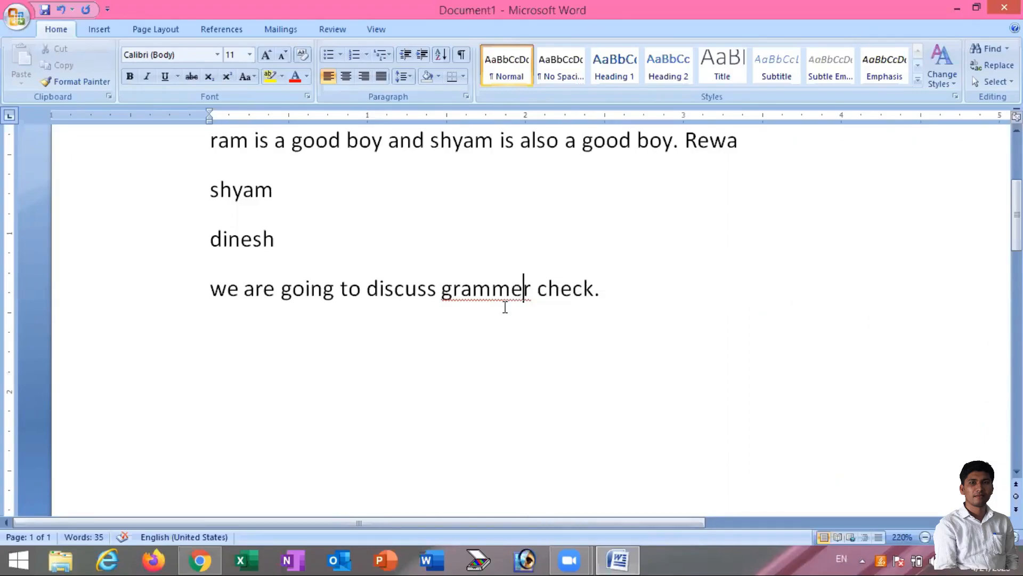
key(shift+Right)
click(492, 292)
right_click(530, 304)
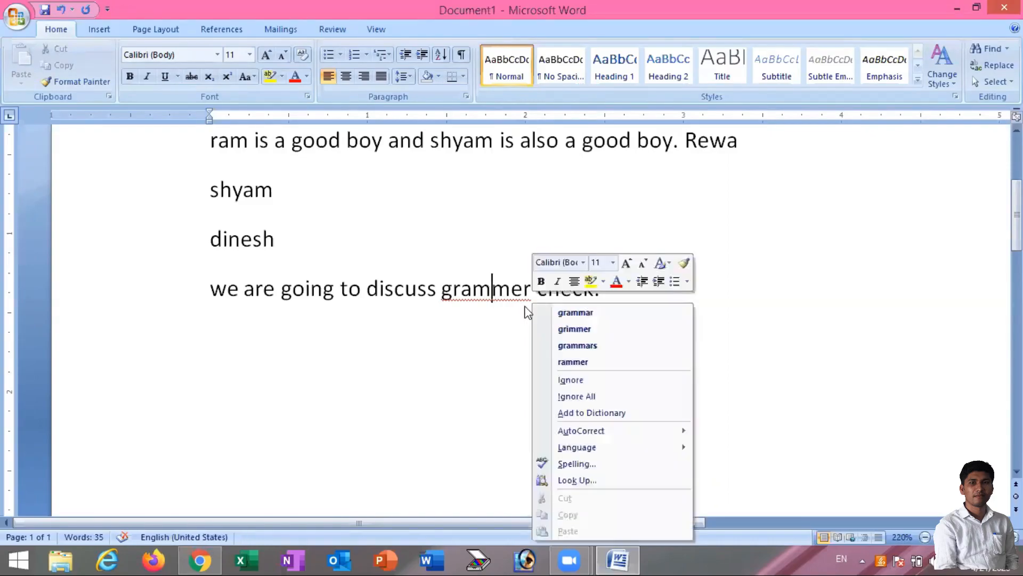
click(580, 312)
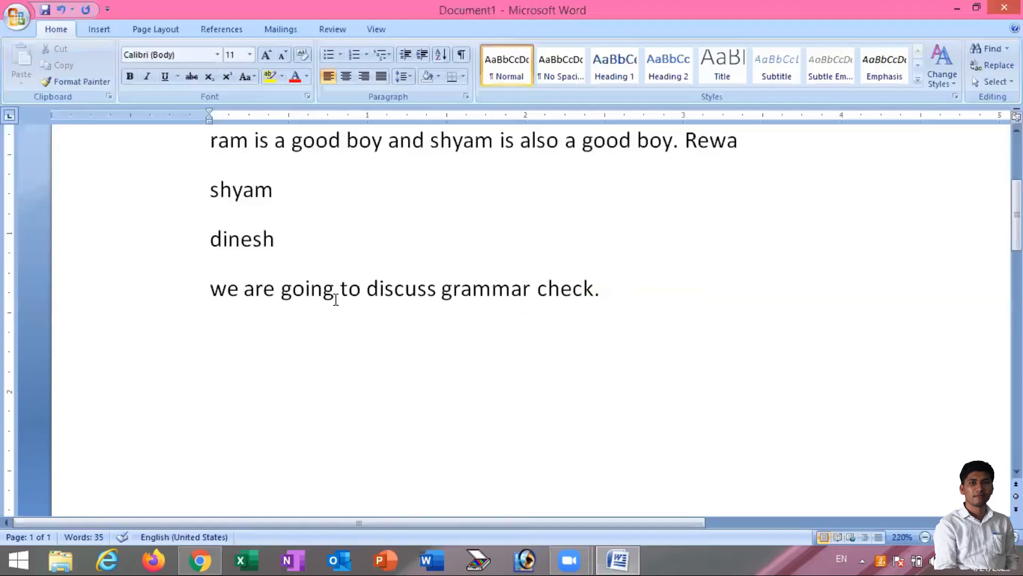
Extend "check" to the misspelled "checkin" in the last sentence and correct it to the suggested "checking"
click(596, 293)
text(in)
key(BackSpace)
right_click(613, 304)
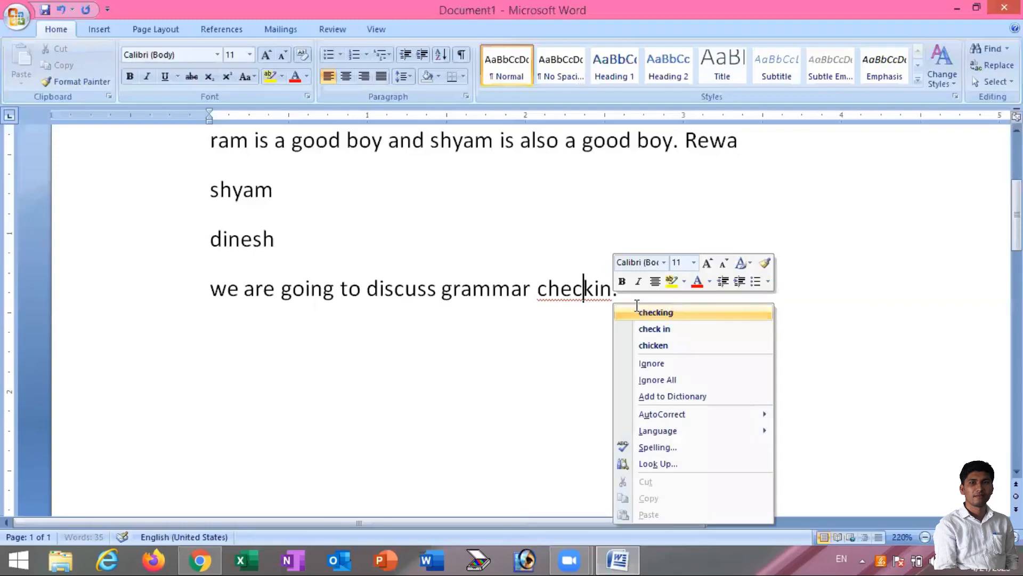
click(644, 316)
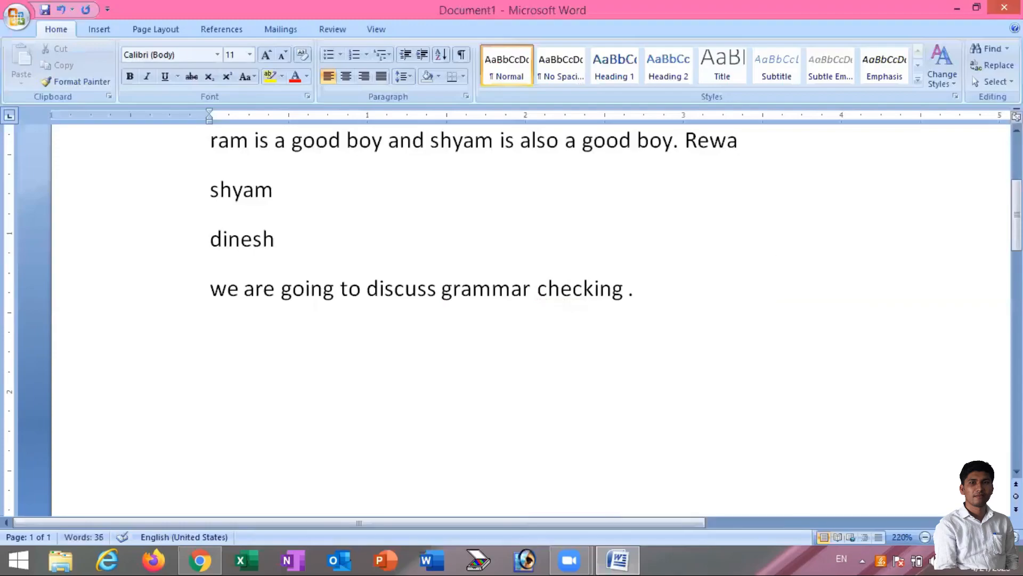
Extend the last sentence after "checking" with "in ms word" before the full stop
text(in word 200)
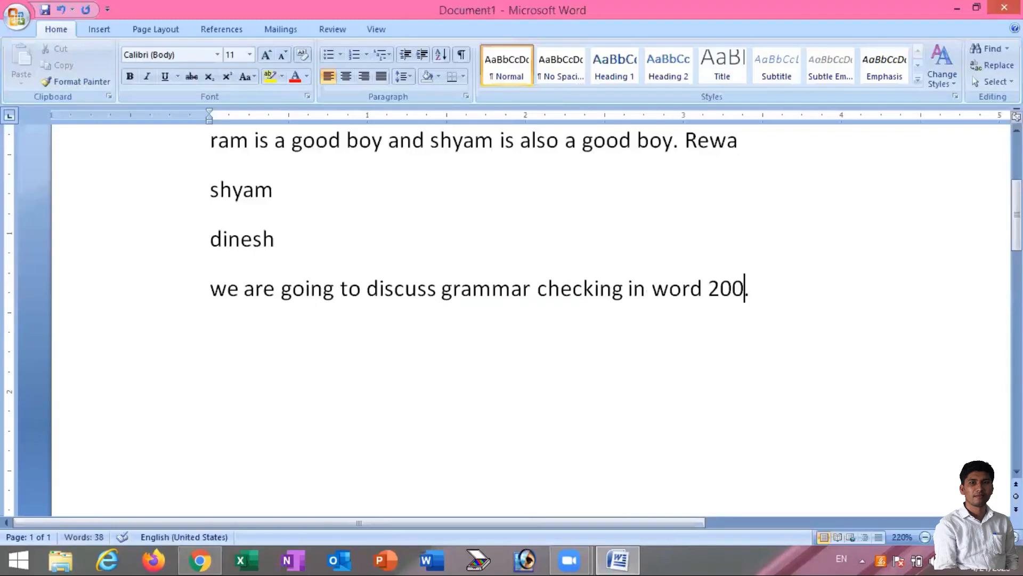
key(BackSpace)
key(BackSpace)
key(BackSpace)
key(BackSpace)
click(648, 297)
text(ms)
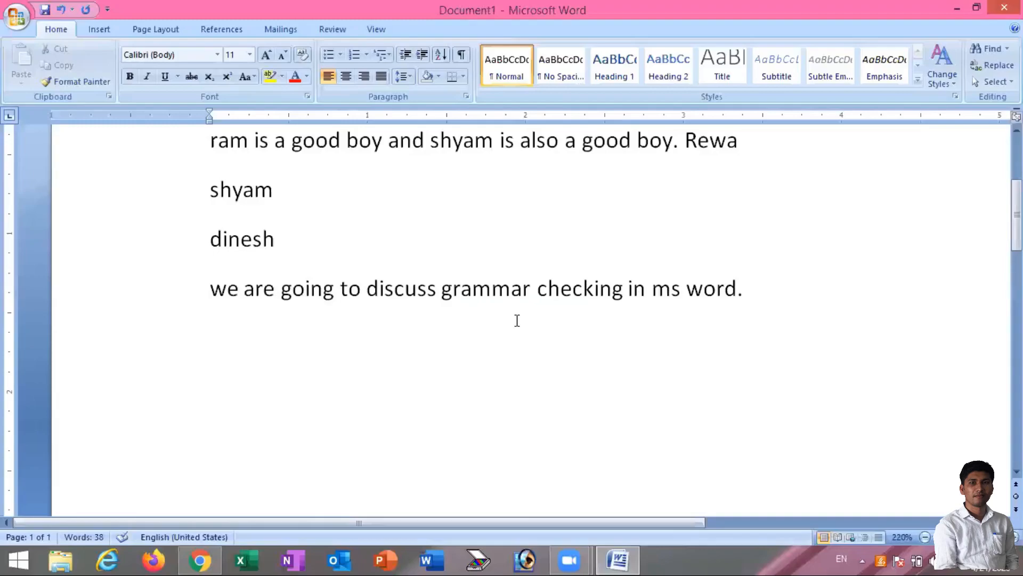
Highlight the last paragraph's sentence to review its wording, then clear the selection
drag(750, 288, 537, 288)
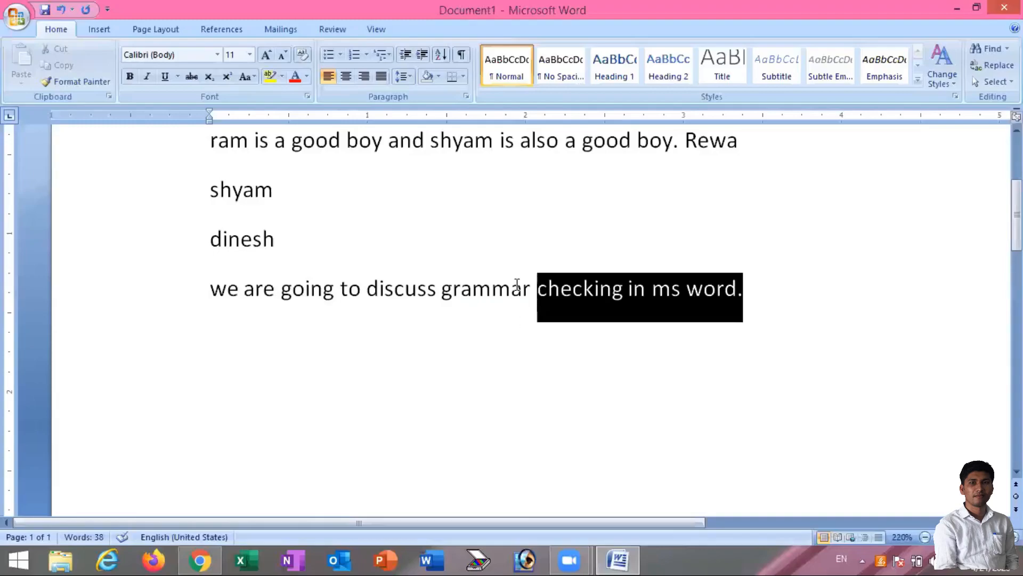
triple_click(223, 290)
click(353, 326)
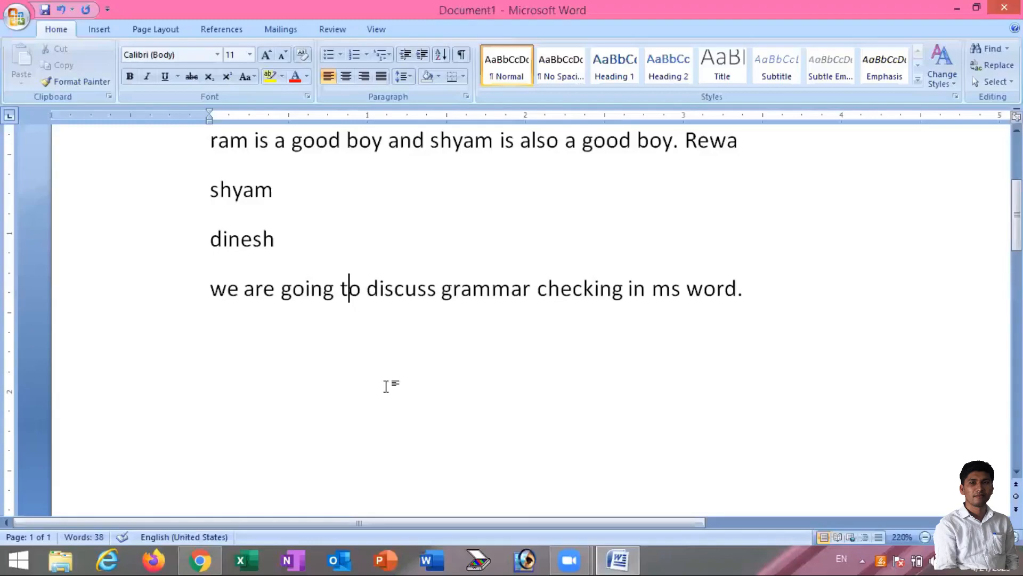
Replace "are" with "is" in the last sentence, "we are going to discuss grammar checking in ms word."
click(272, 302)
key(BackSpace)
key(BackSpace)
key(BackSpace)
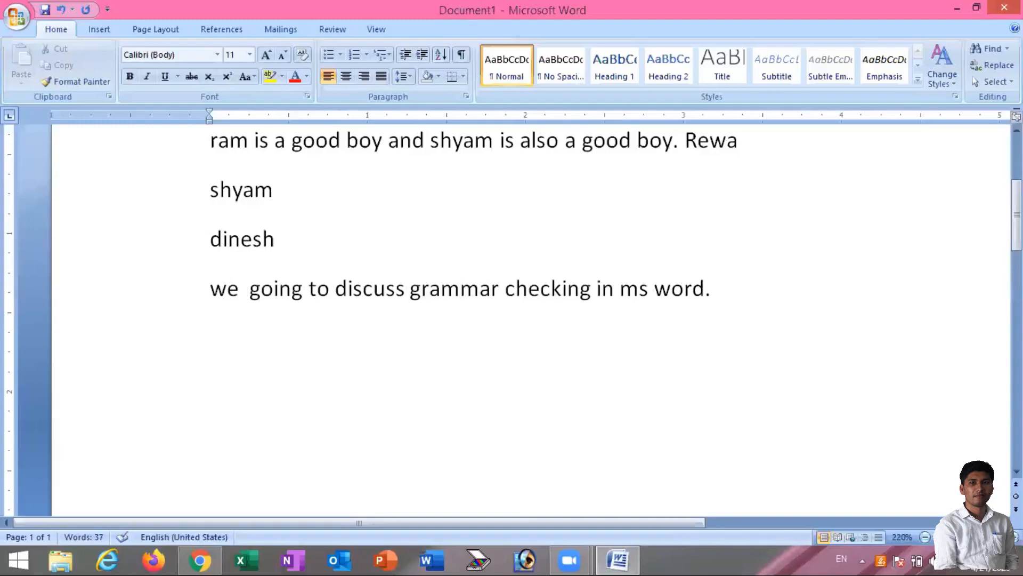
text(is)
key(BackSpace)
click(496, 301)
click(326, 298)
click(241, 301)
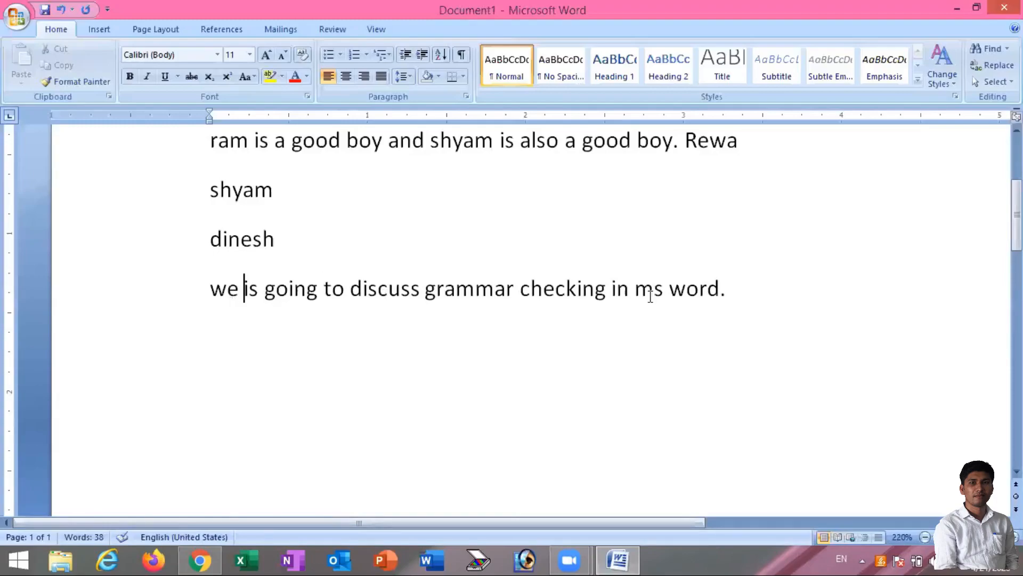
Start a new paragraph after the last sentence and check whether "is" gets flagged as a grammar error
click(738, 290)
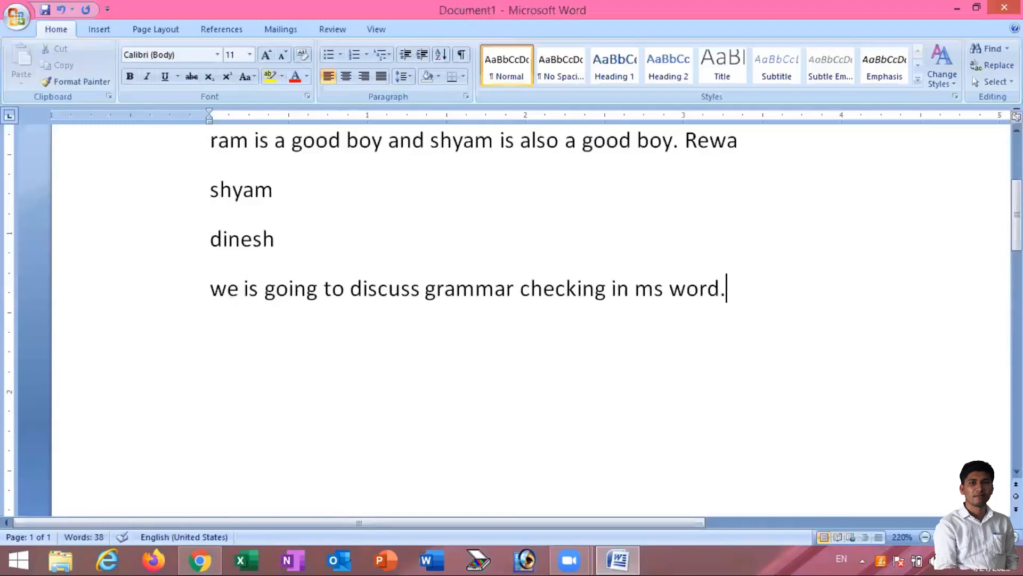
key(Return)
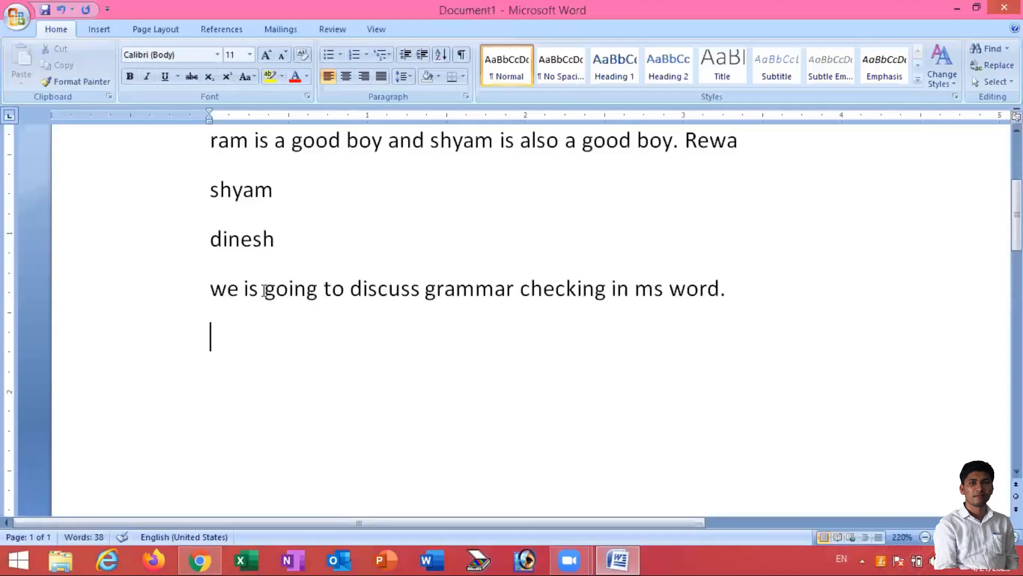
click(258, 294)
shift+click(247, 293)
click(249, 292)
Delete everything after "we" in the grammar checking sentence
click(720, 289)
text(.)
key(BackSpace)
key(BackSpace)
key(BackSpace)
key(BackSpace)
key(BackSpace)
key(BackSpace)
key(BackSpace)
key(BackSpace)
key(BackSpace)
key(BackSpace)
key(BackSpace)
key(BackSpace)
key(BackSpace)
key(BackSpace)
key(BackSpace)
key(BackSpace)
key(BackSpace)
key(BackSpace)
key(BackSpace)
key(BackSpace)
key(BackSpace)
key(BackSpace)
key(BackSpace)
key(BackSpace)
key(BackSpace)
key(BackSpace)
key(BackSpace)
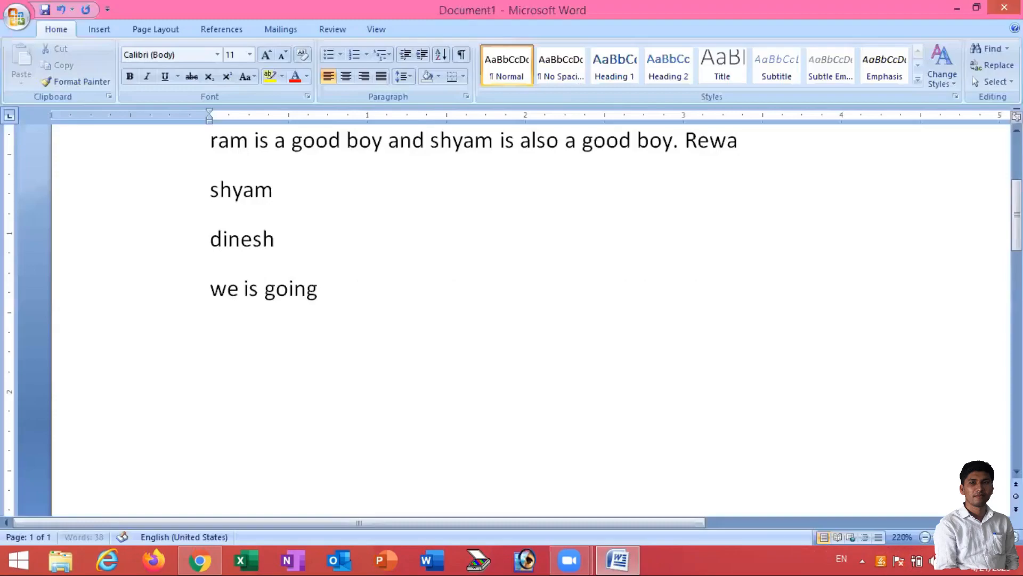
key(BackSpace)
key(BackSpace)
key(BackSpace)
key(BackSpace)
key(BackSpace)
key(BackSpace)
key(BackSpace)
key(BackSpace)
key(BackSpace)
Complete the sentence as "we is going to rewa." and correct "rewa" to the suggested "Rewa"
text(is )
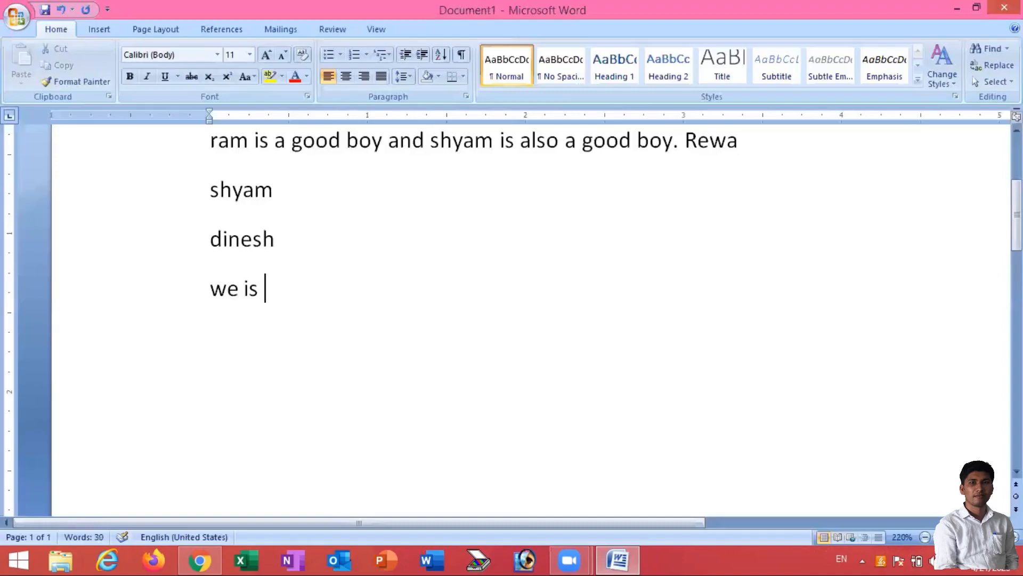
text(going to)
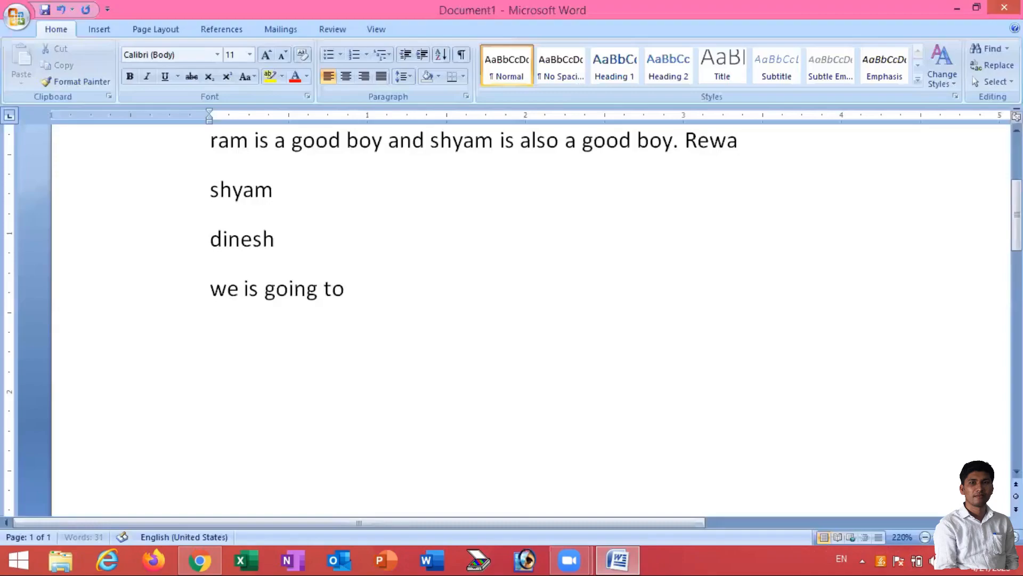
text( rewa.)
key(Return)
right_click(376, 294)
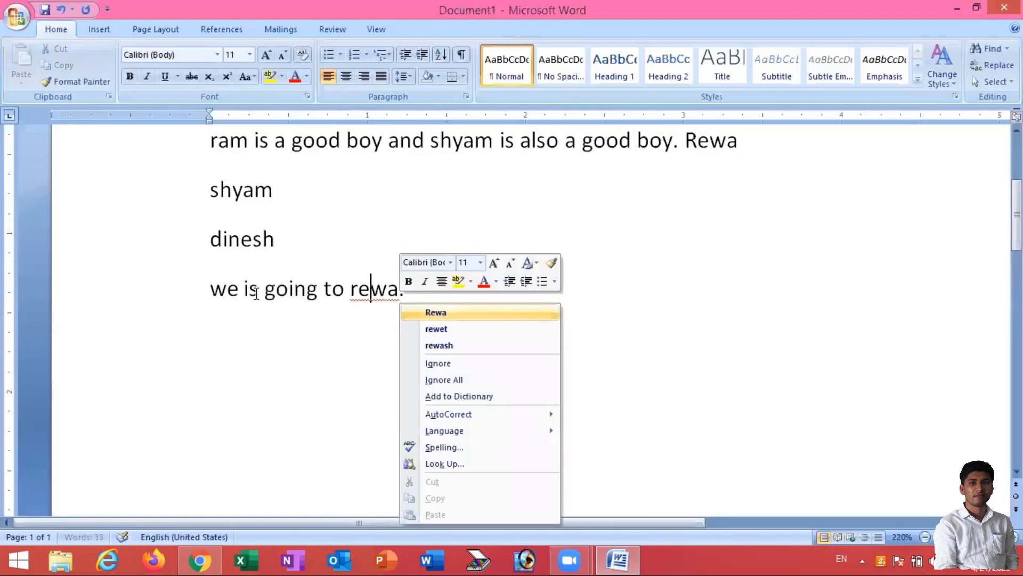
key(Return)
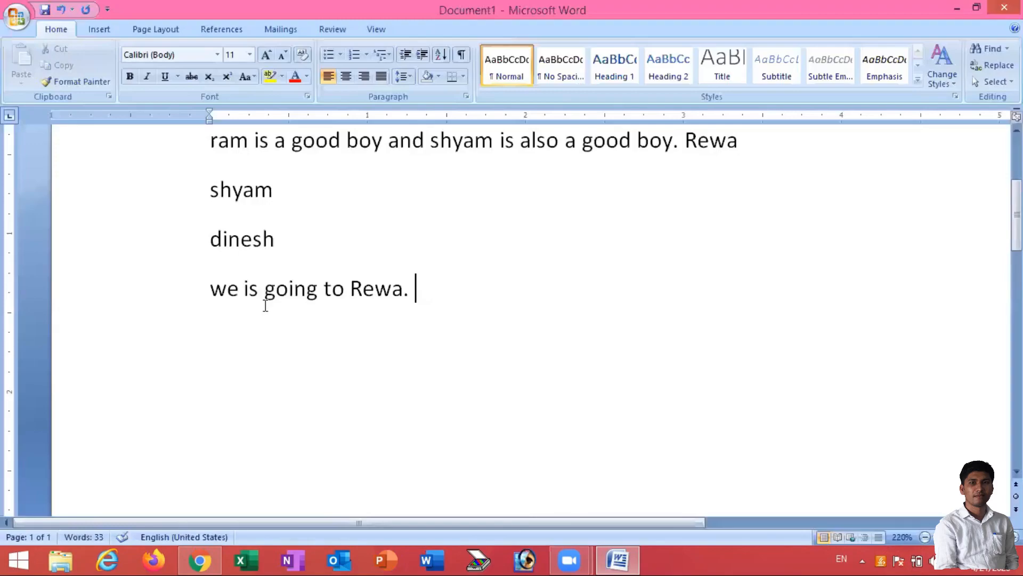
Replace "is" with "am" in the Rewa sentence and check its wording for a grammar flag
click(265, 305)
key(BackSpace)
key(BackSpace)
key(BackSpace)
text(am)
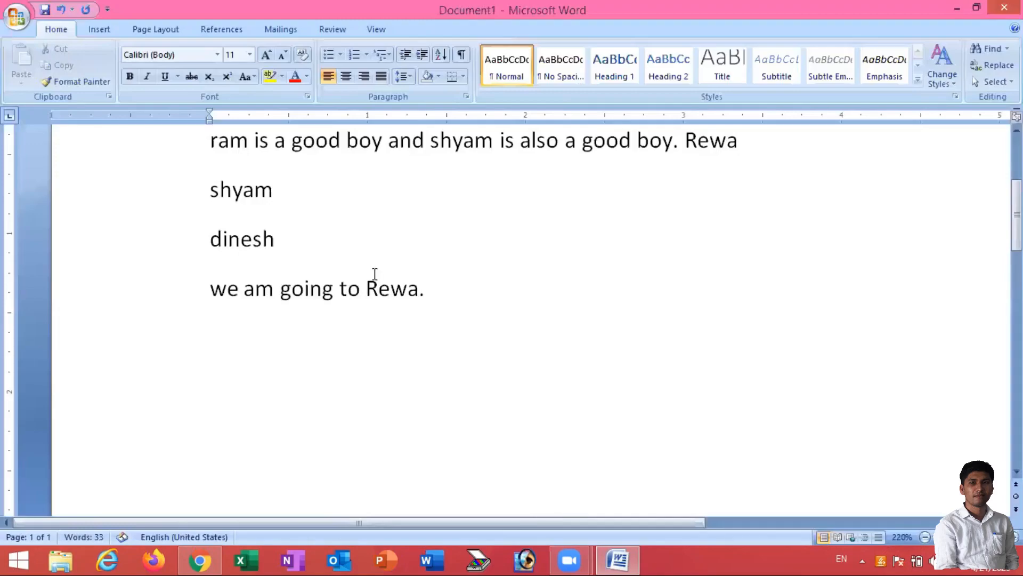
click(433, 295)
click(256, 290)
click(433, 292)
click(292, 291)
click(247, 290)
Delete the whole sentence "we am going to Rewa."
click(430, 290)
key(BackSpace)
key(BackSpace)
key(BackSpace)
key(BackSpace)
key(BackSpace)
key(BackSpace)
key(BackSpace)
key(BackSpace)
key(BackSpace)
key(BackSpace)
key(BackSpace)
key(BackSpace)
key(BackSpace)
key(BackSpace)
key(BackSpace)
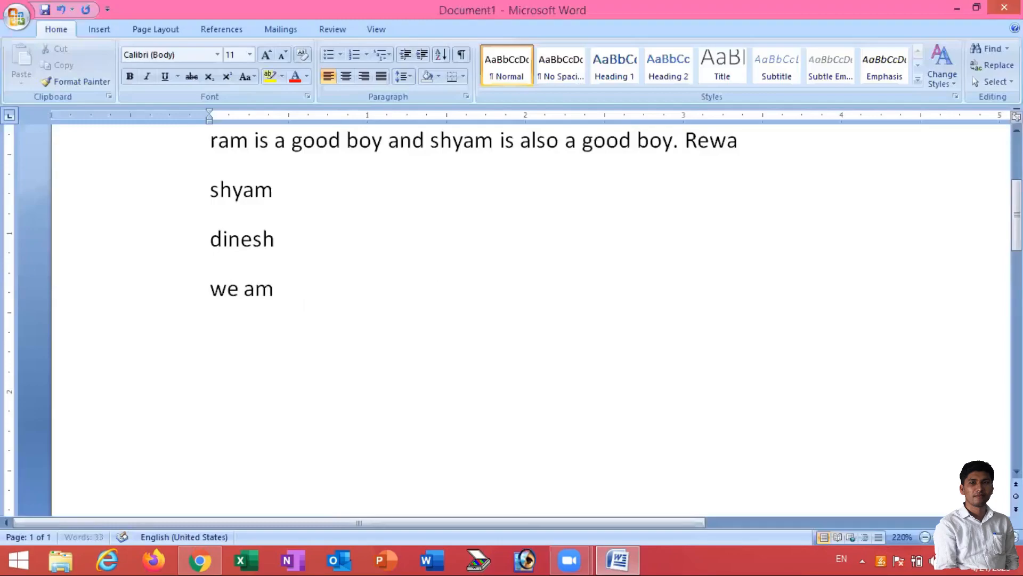
key(BackSpace)
key(BackSpace)
key(BackSpace)
key(BackSpace)
key(BackSpace)
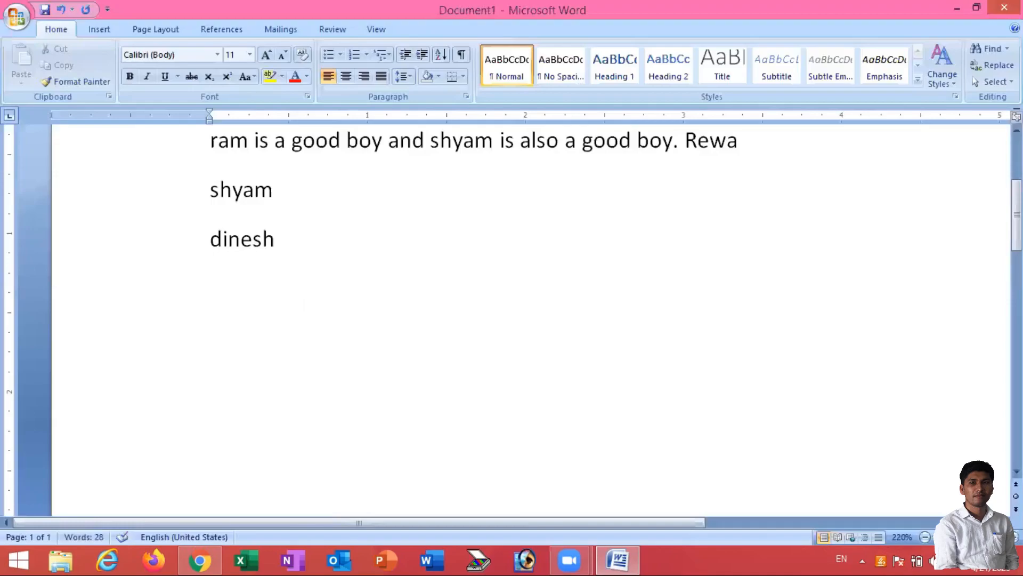
Write the grammatically wrong test sentence "i are go to bhopal." below the blank line
text(i)
text( a)
text(m)
key(BackSpace)
key(BackSpace)
key(BackSpace)
text(a)
text(re )
text(goi)
text(ng)
key(BackSpace)
key(BackSpace)
key(BackSpace)
key(BackSpace)
text(to )
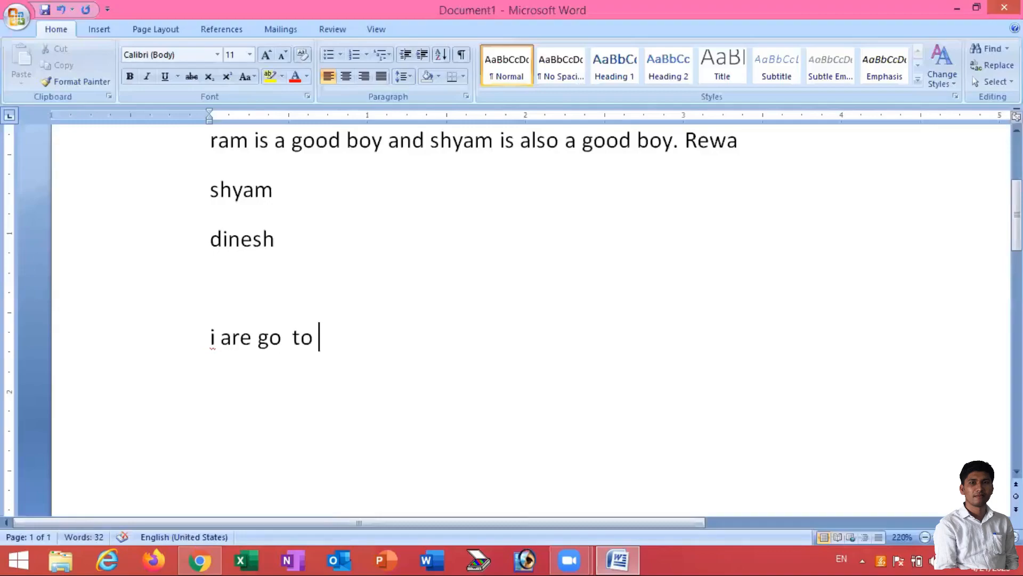
text(bhopal.)
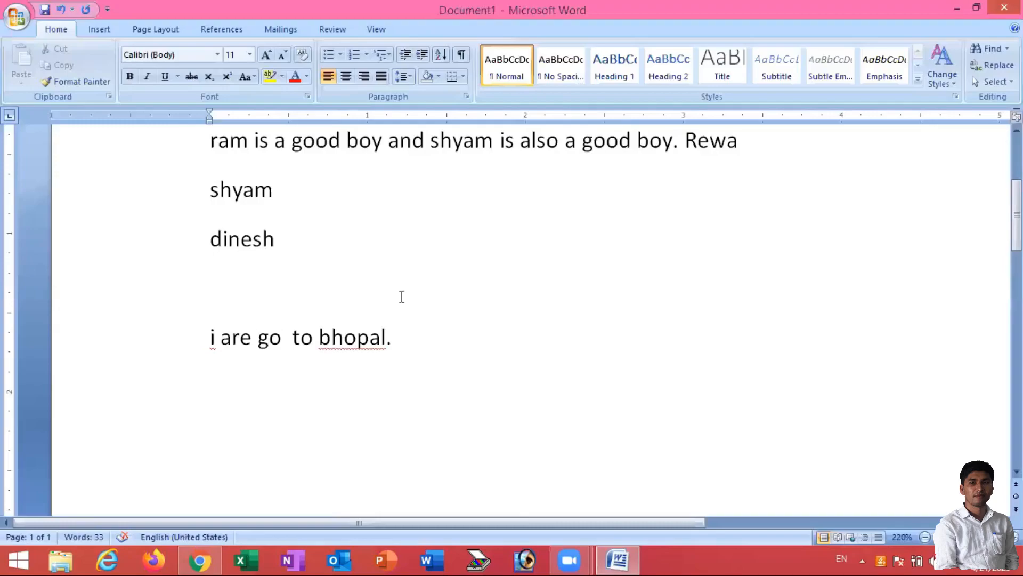
Correct "bhopal" to the suggested "Bhopal" and extend "go" to "going" in the test sentence
right_click(340, 339)
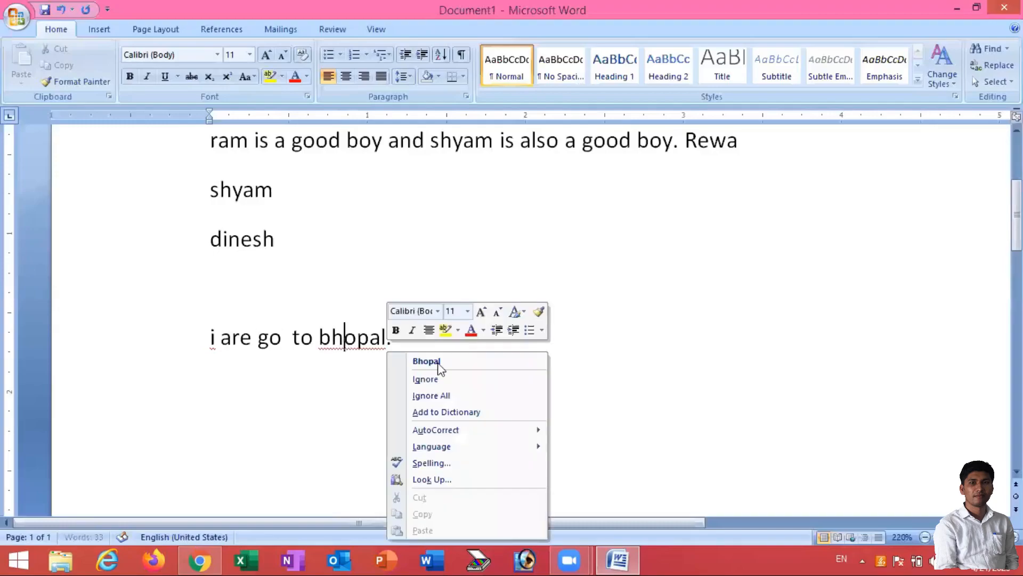
key(Return)
click(286, 342)
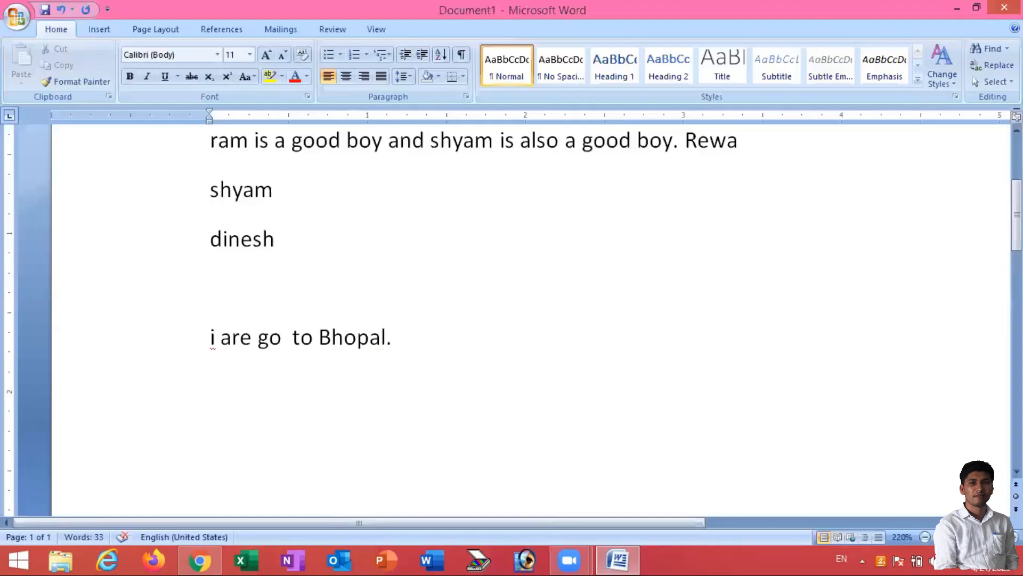
text(ing)
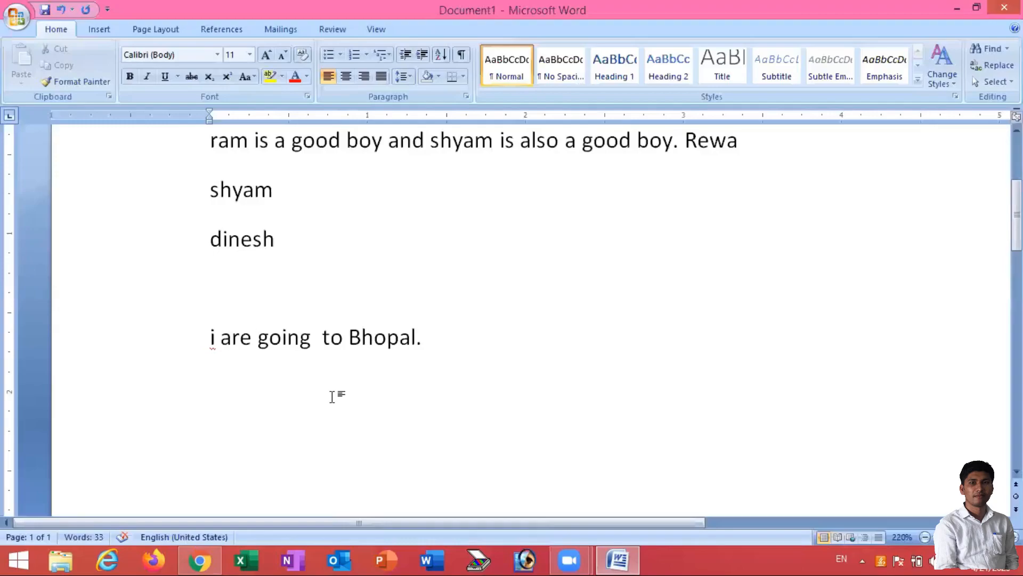
Examine the words of "i are going to Bhopal." for grammar flags, especially "are"
drag(221, 338, 232, 338)
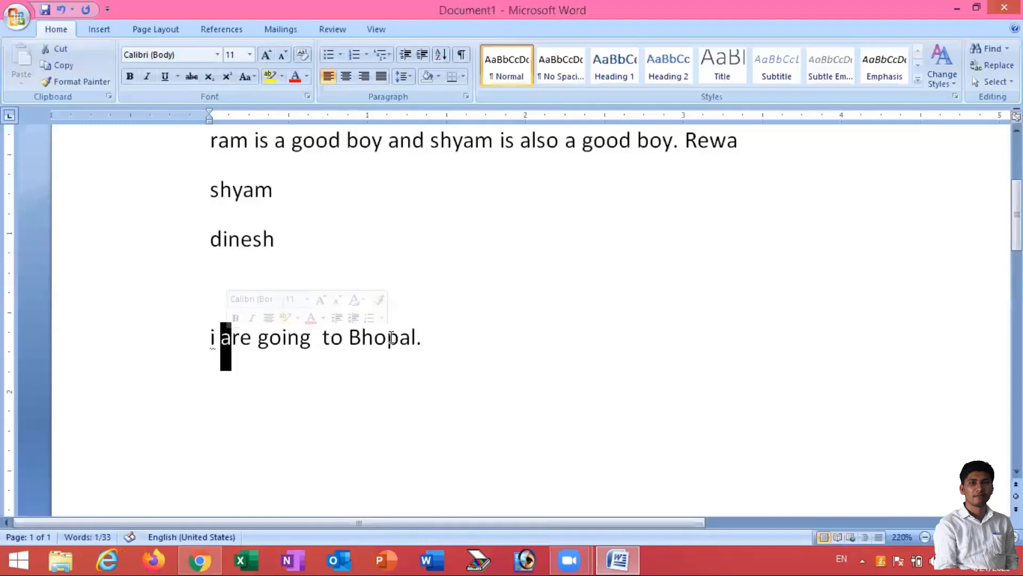
click(349, 338)
click(415, 337)
click(241, 337)
click(222, 341)
click(288, 340)
click(240, 341)
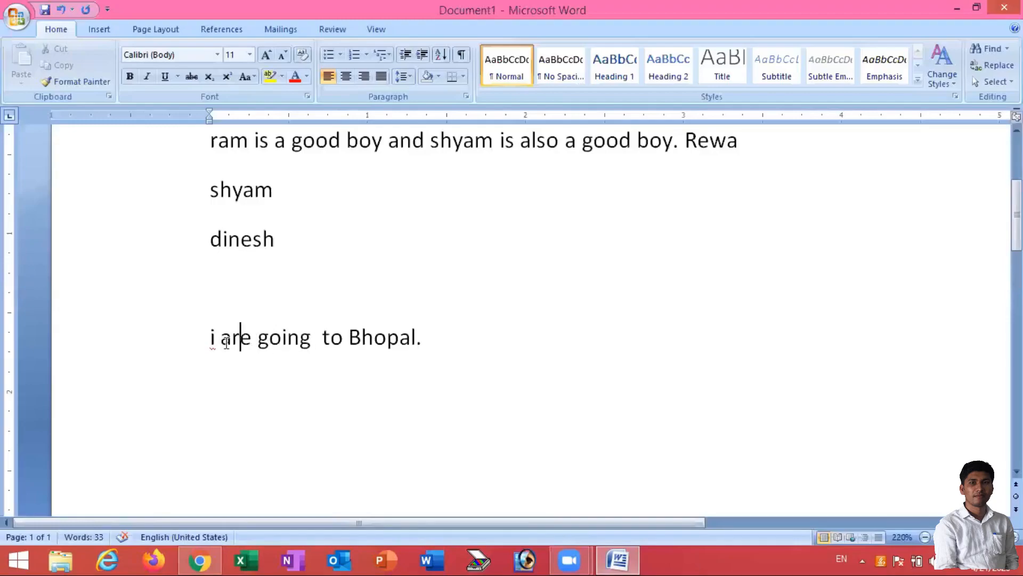
key(Left)
key(Left)
Delete everything after "i" in the Bhopal sentence
click(426, 341)
key(BackSpace)
key(BackSpace)
key(BackSpace)
key(BackSpace)
key(BackSpace)
key(BackSpace)
key(BackSpace)
key(BackSpace)
key(BackSpace)
key(BackSpace)
key(BackSpace)
key(BackSpace)
key(BackSpace)
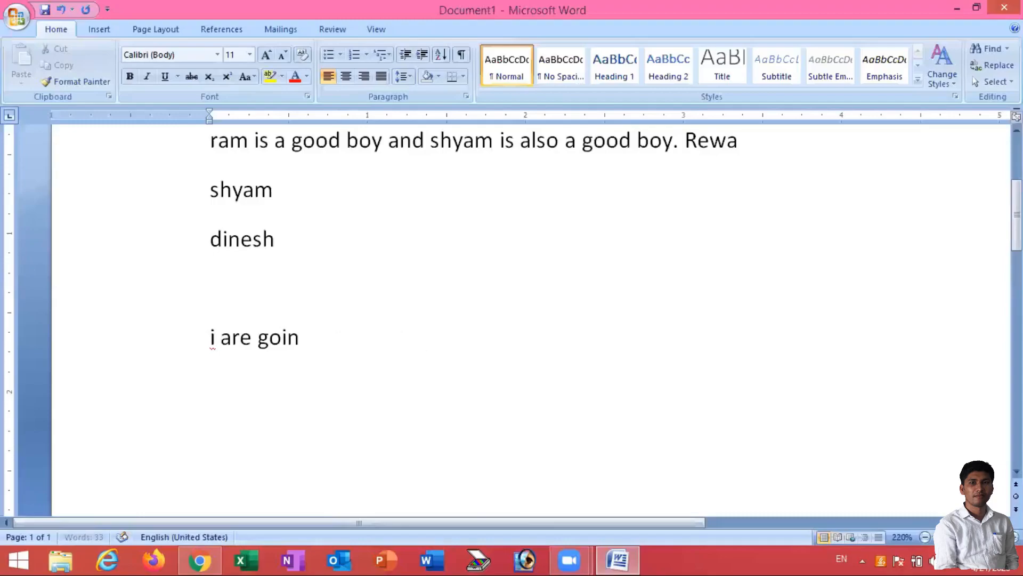
key(BackSpace)
key(BackSpace)
key(BackSpace)
key(BackSpace)
key(BackSpace)
key(BackSpace)
key(BackSpace)
key(BackSpace)
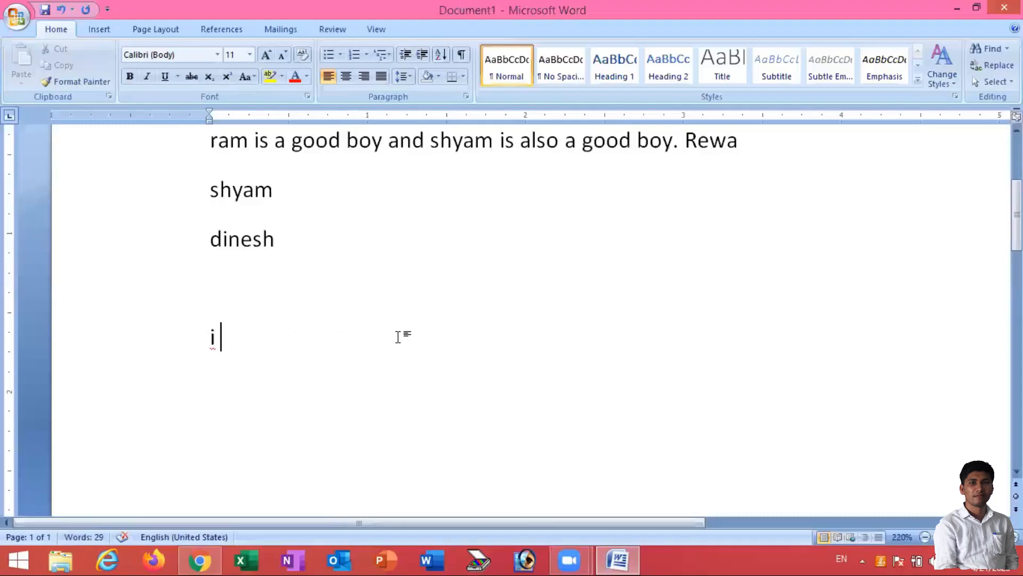
Complete the sentence as "i is going to rewa." and start a new paragraph after it
text(is goi)
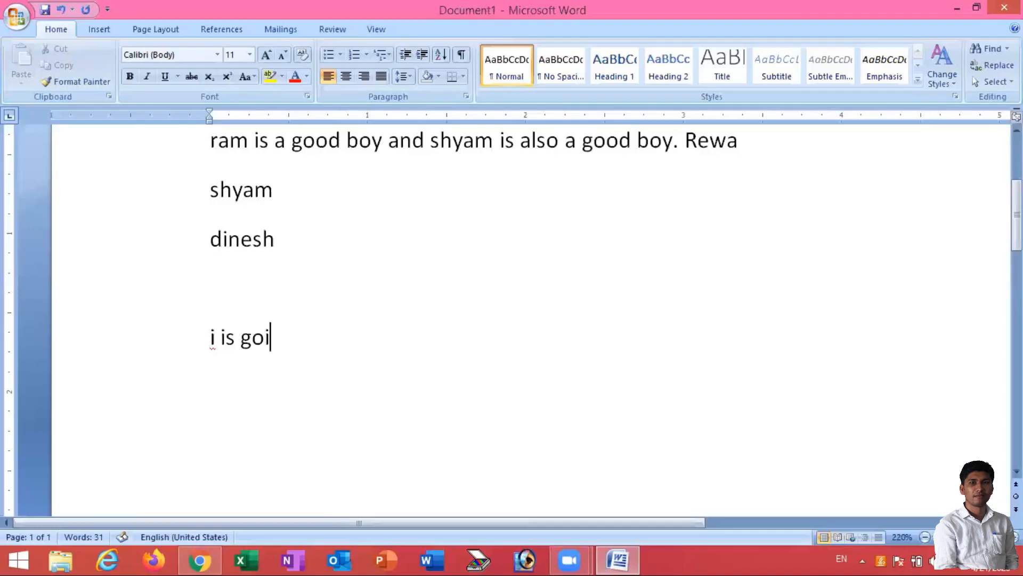
text(ng to)
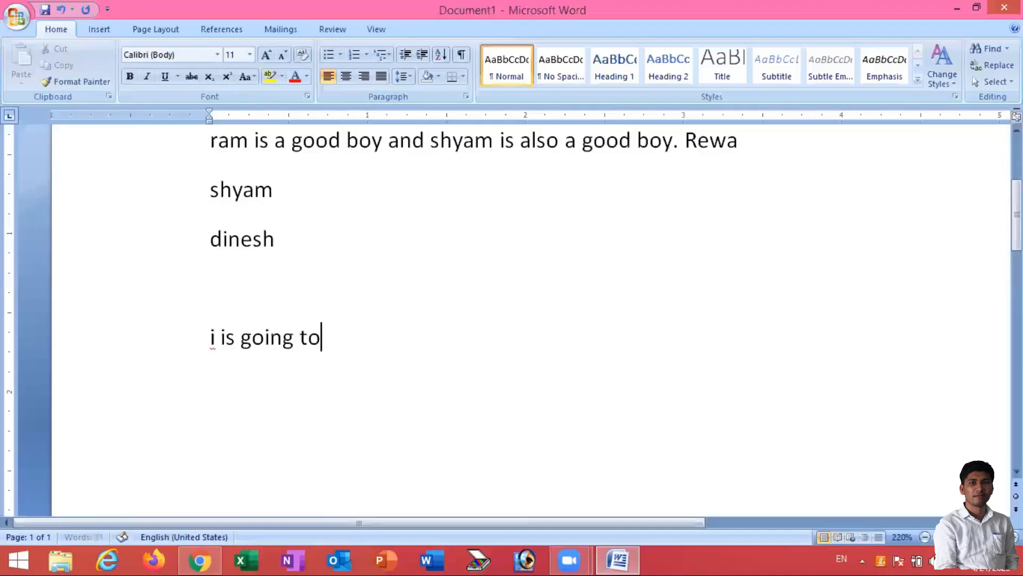
text( rewa.)
key(Return)
Delete the "i is going to rewa." test sentence and the extra blank line above it
click(241, 341)
key(BackSpace)
key(BackSpace)
key(BackSpace)
key(BackSpace)
key(BackSpace)
key(BackSpace)
key(BackSpace)
key(BackSpace)
key(BackSpace)
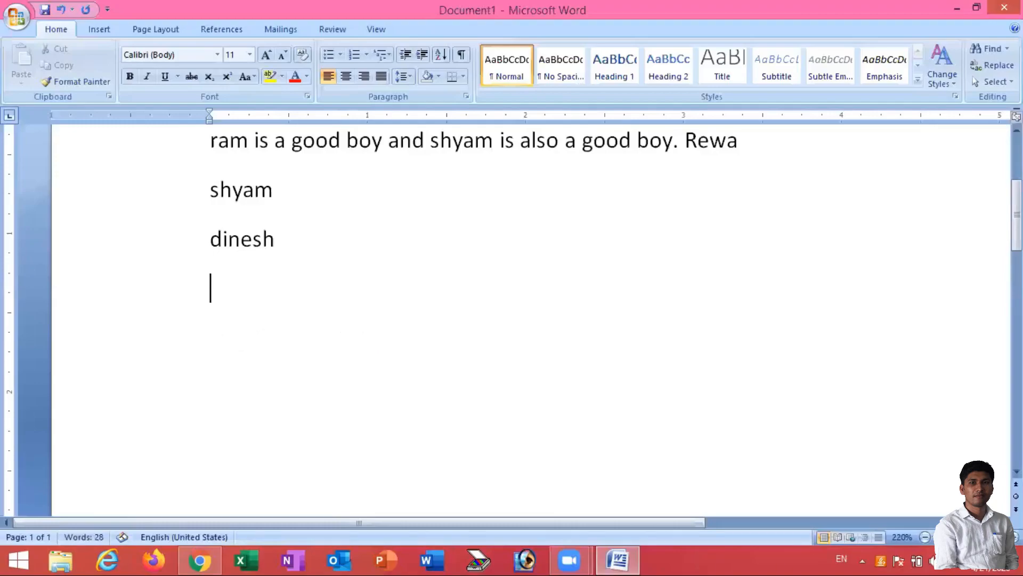
Minimize the document and the syllabus PDF, and create a blank document in the newer version of Word
click(958, 9)
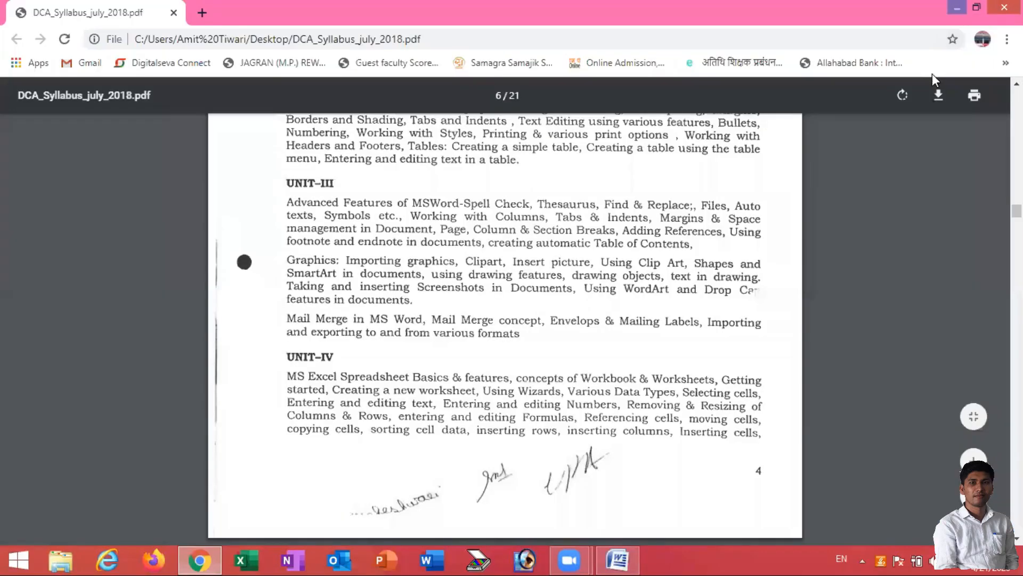
click(934, 8)
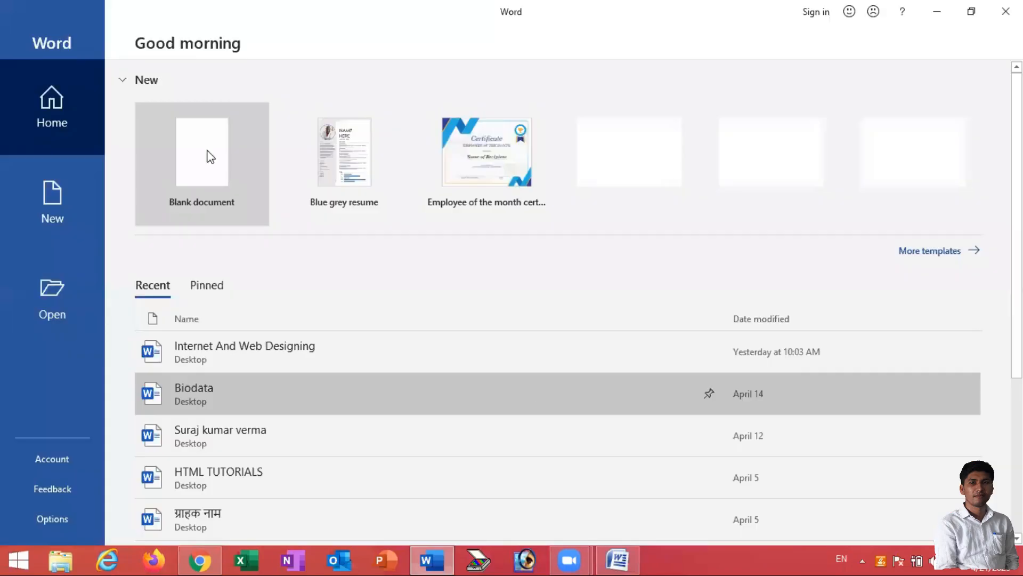
click(248, 181)
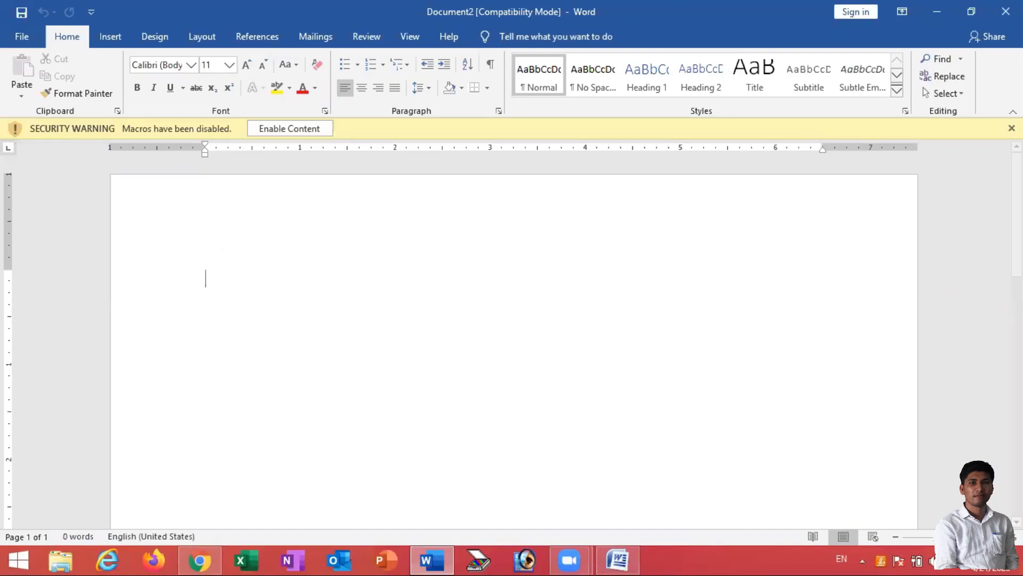
Enter the test sentence "I are going to Bhopal." and start a new paragraph after it
text(I)
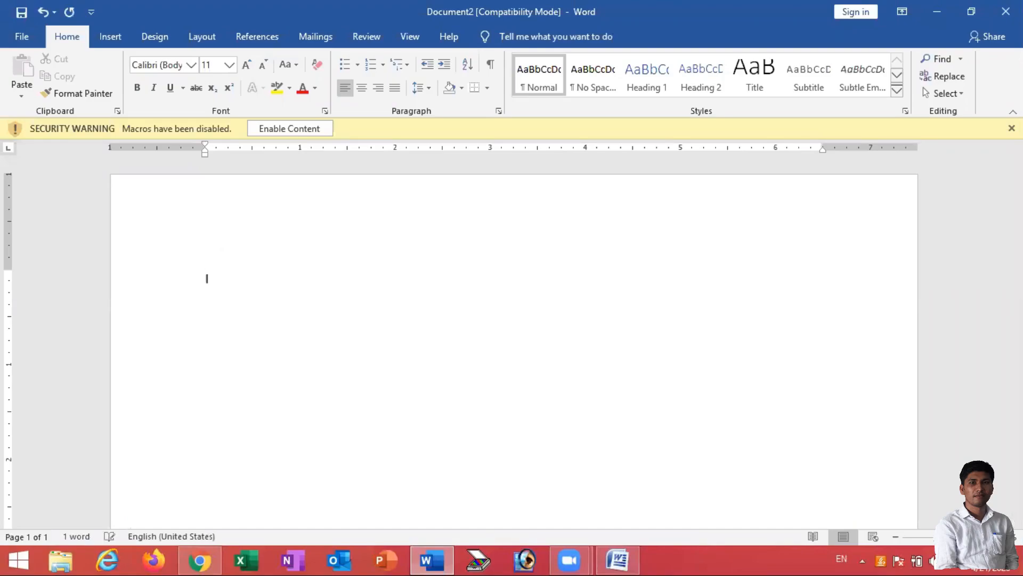
text( are )
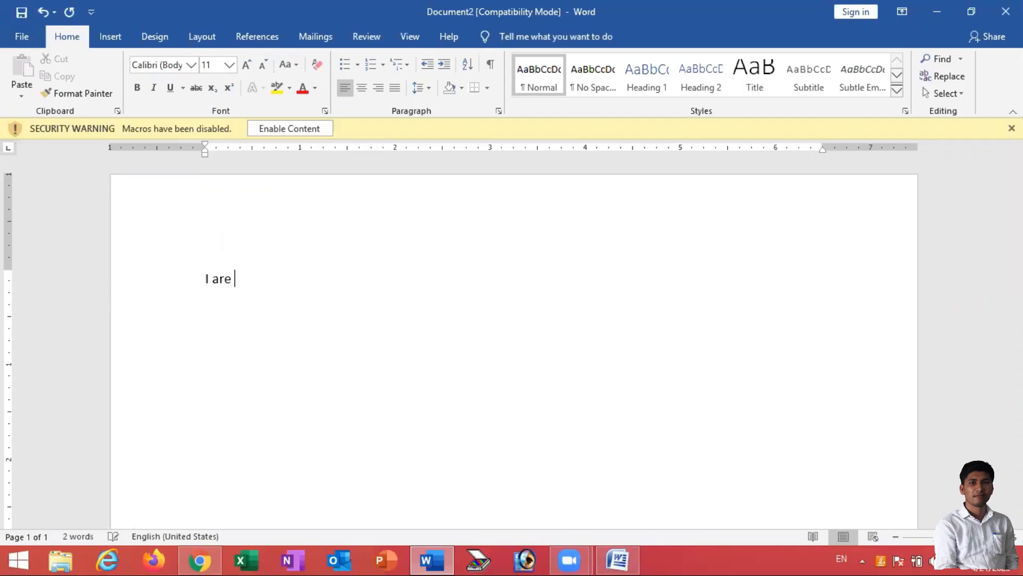
text(going to bhopal.)
key(Return)
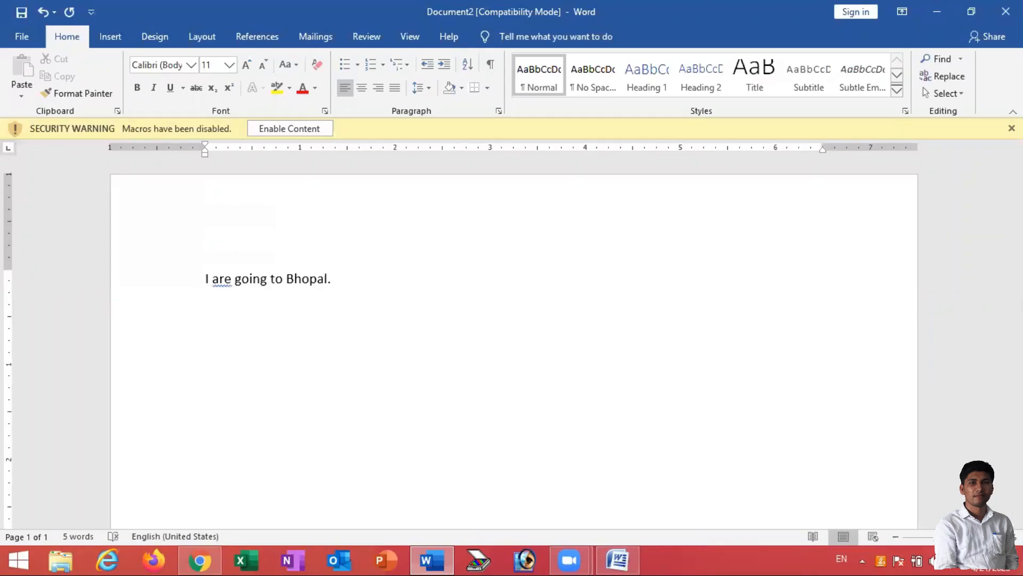
ctrl+scroll(349, 308, up, 10)
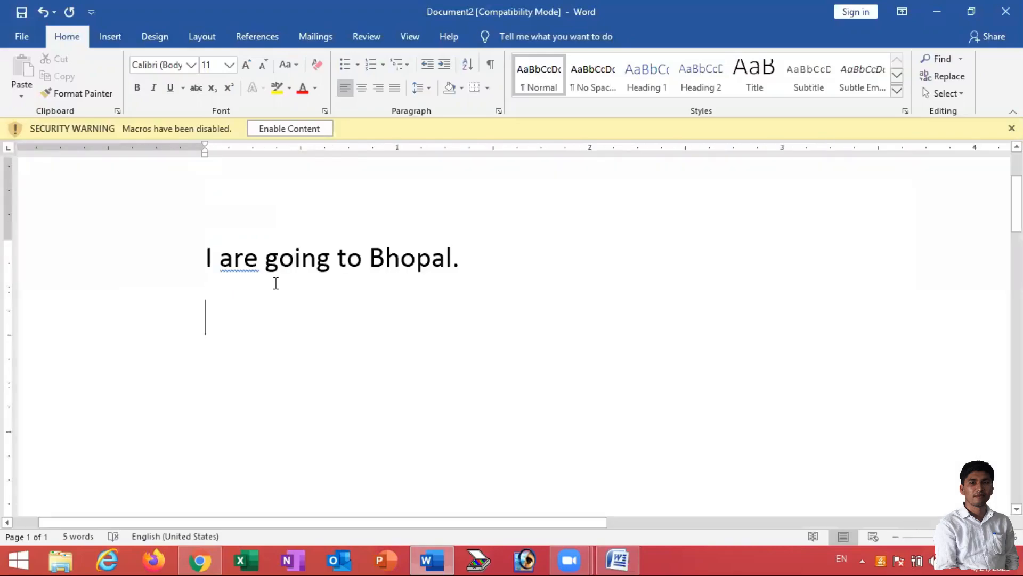
Replace "are" with "am" in the Bhopal sentence
drag(259, 269, 223, 266)
click(247, 286)
mouse_move(230, 259)
click(257, 262)
key(BackSpace)
key(BackSpace)
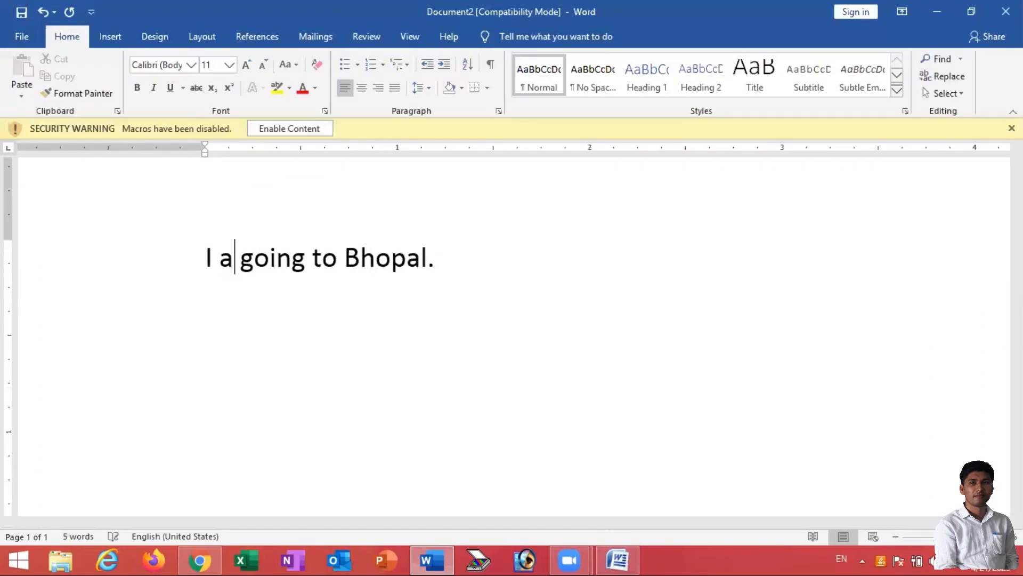
key(BackSpace)
text(am)
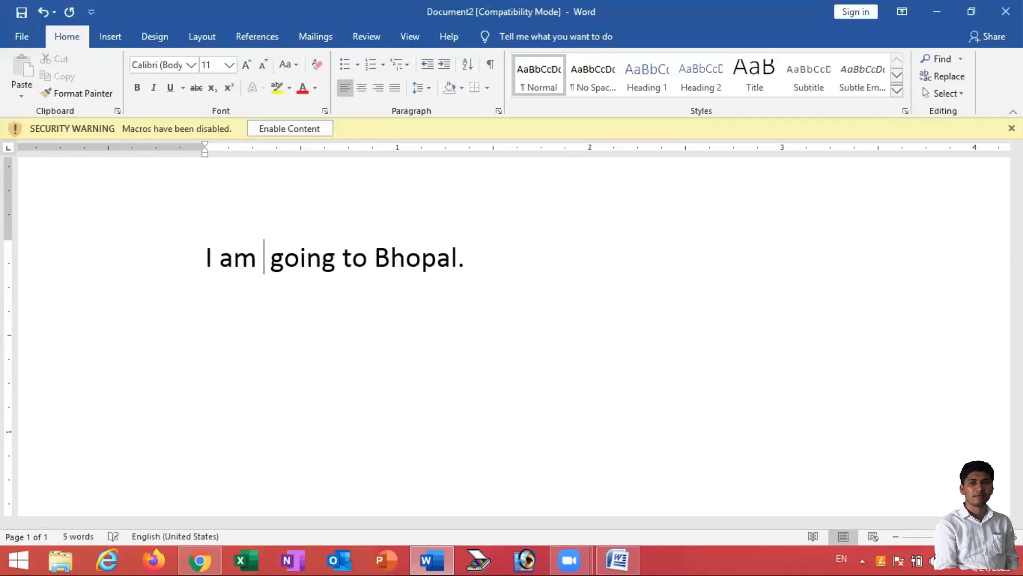
key(BackSpace)
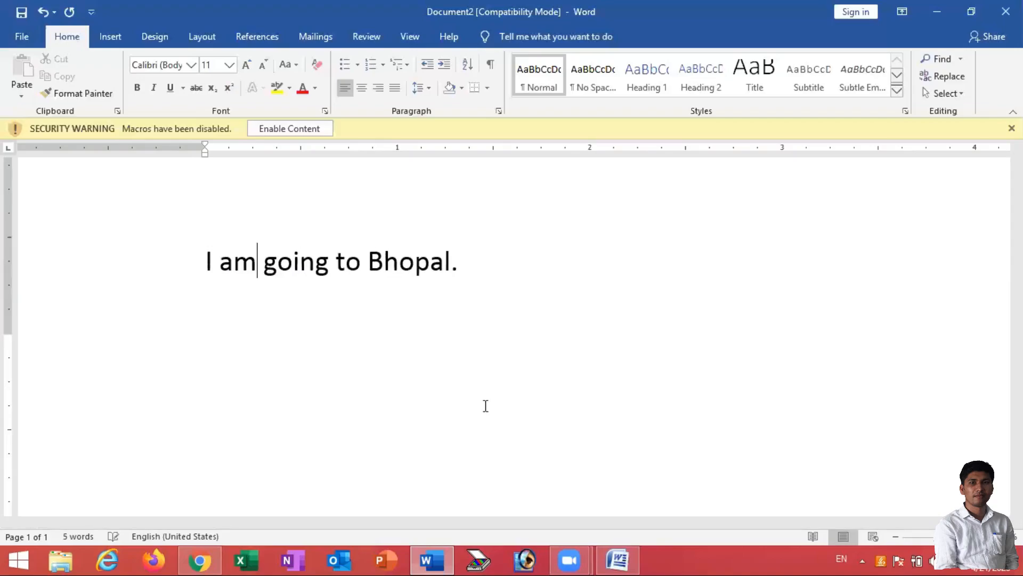
Add the sentence "We have play cricket." in a new paragraph below the Bhopal sentence, followed by another paragraph break
scroll(485, 407, up, 3)
click(457, 386)
scroll(441, 384, down, 4)
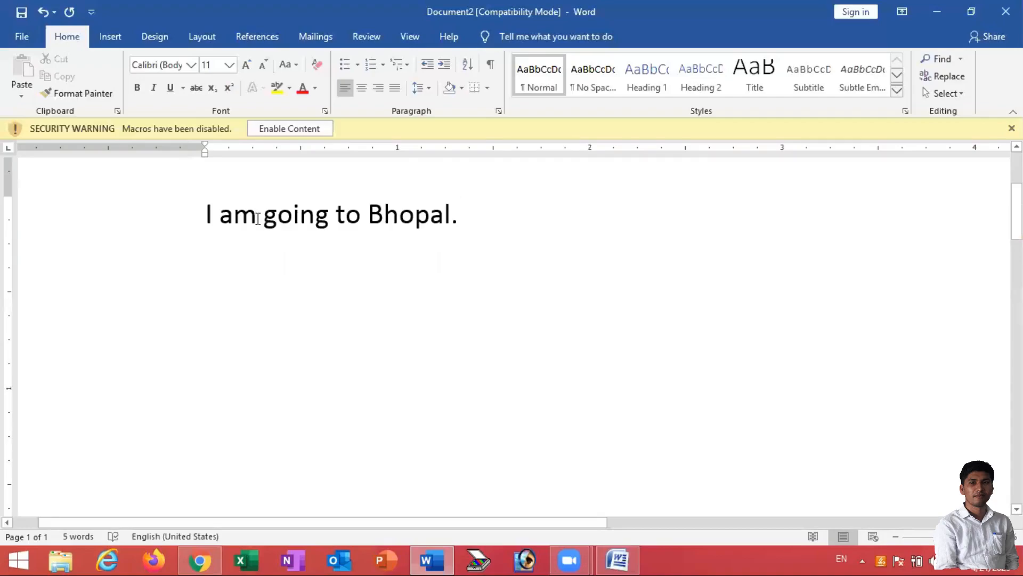
double_click(223, 219)
click(288, 245)
key(Return)
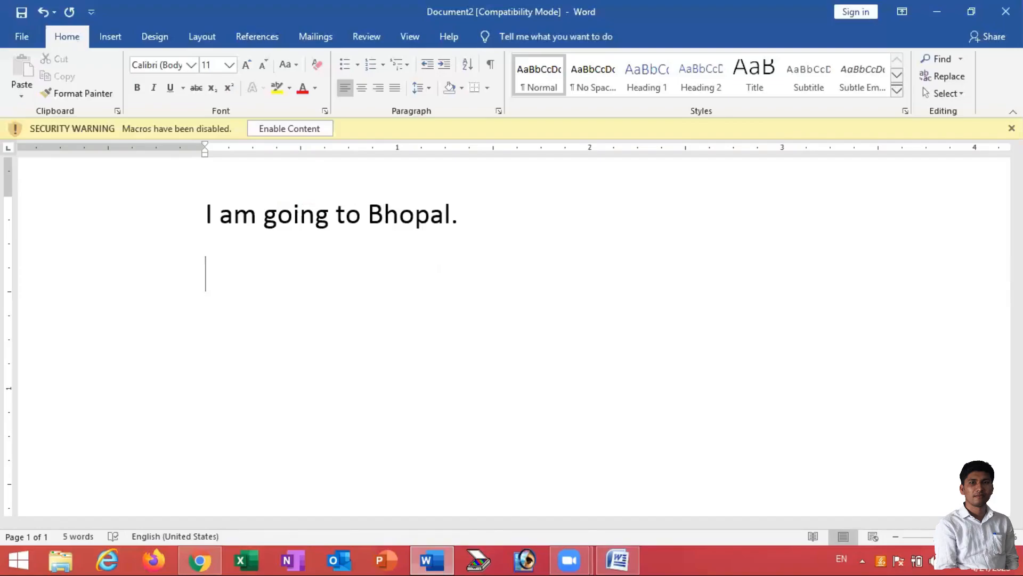
text(We hav)
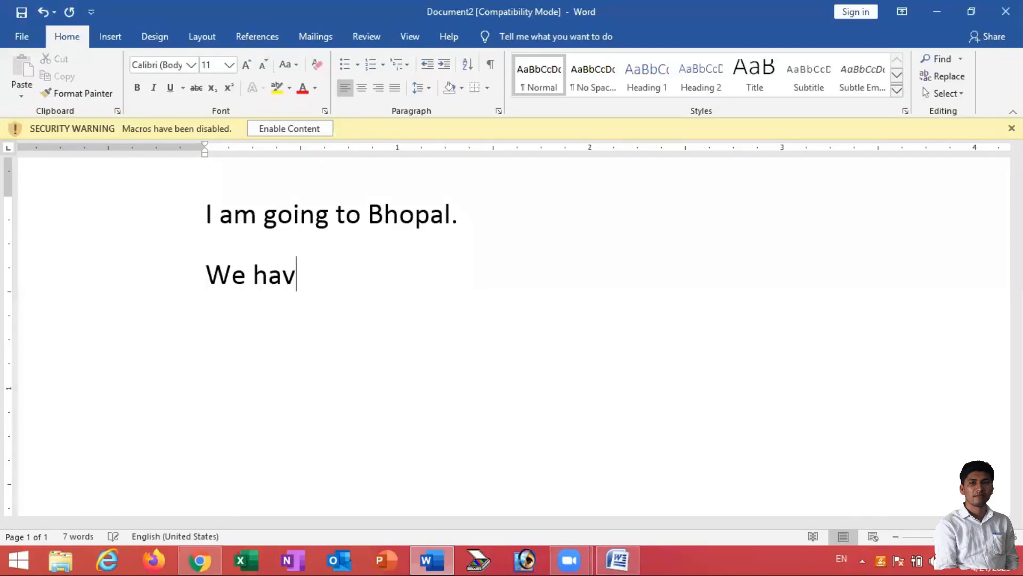
text(e play )
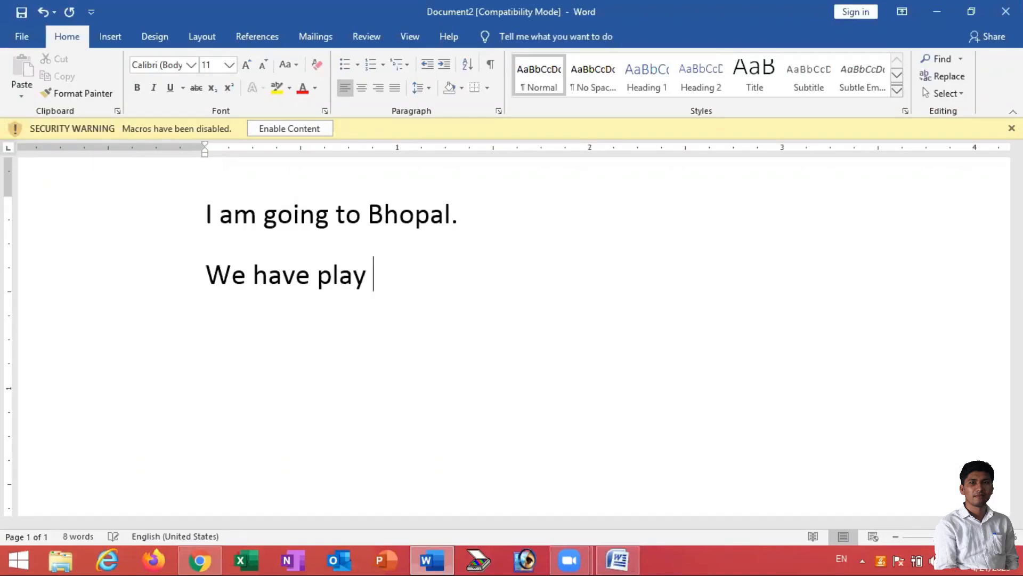
text(cricket.)
key(Return)
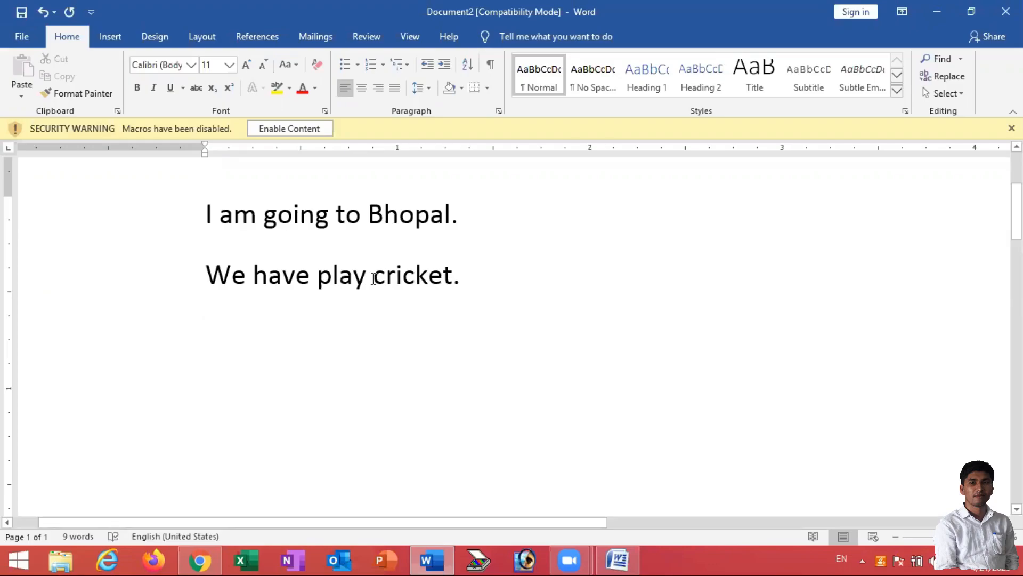
Rewrite the cricket sentence after "We" so that it reads "We am play cricket." and start a new line
click(462, 275)
key(BackSpace)
key(BackSpace)
key(BackSpace)
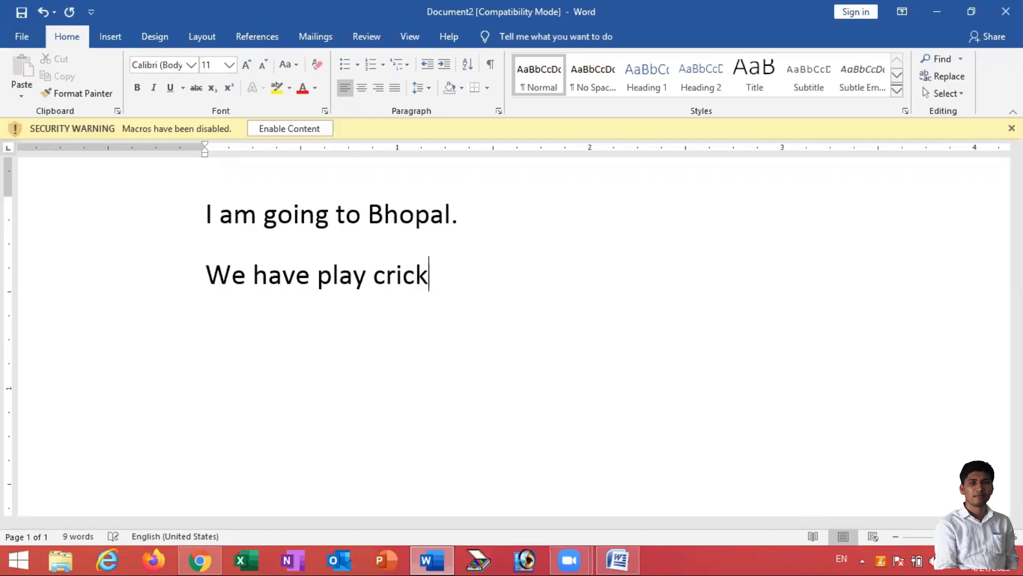
key(BackSpace)
key(BackSpace)
key(BackSpace)
key(BackSpace)
key(BackSpace)
key(BackSpace)
key(BackSpace)
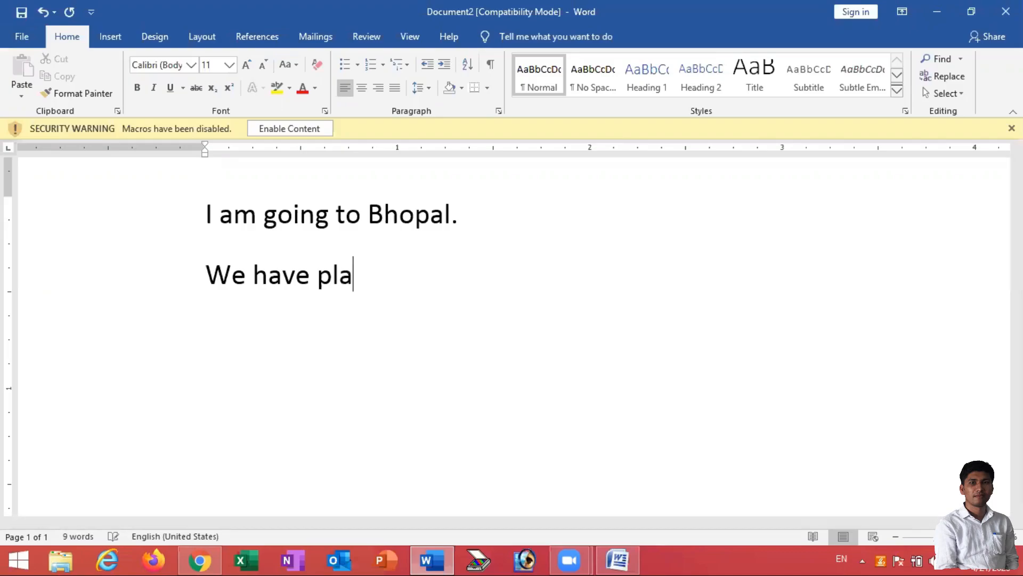
key(BackSpace)
key(BackSpace)
key(BackSpace)
key(BackSpace)
key(BackSpace)
key(BackSpace)
key(BackSpace)
key(BackSpace)
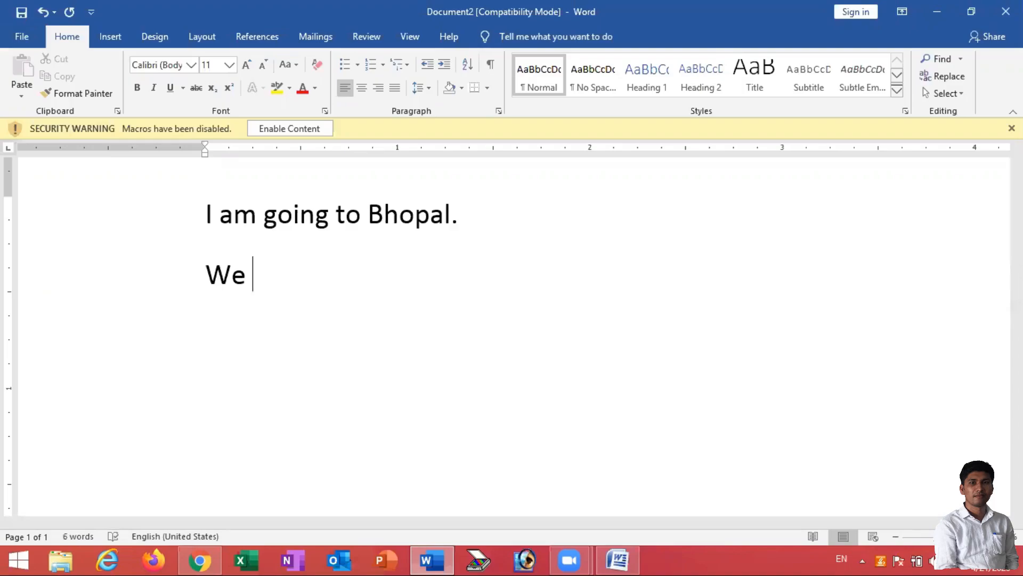
text(am )
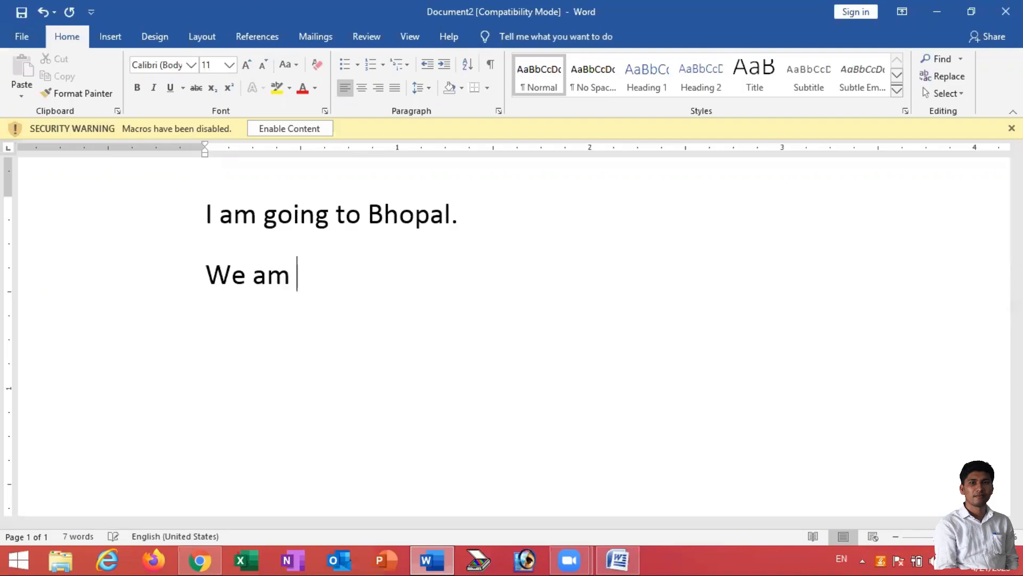
text(play cricket.)
key(Return)
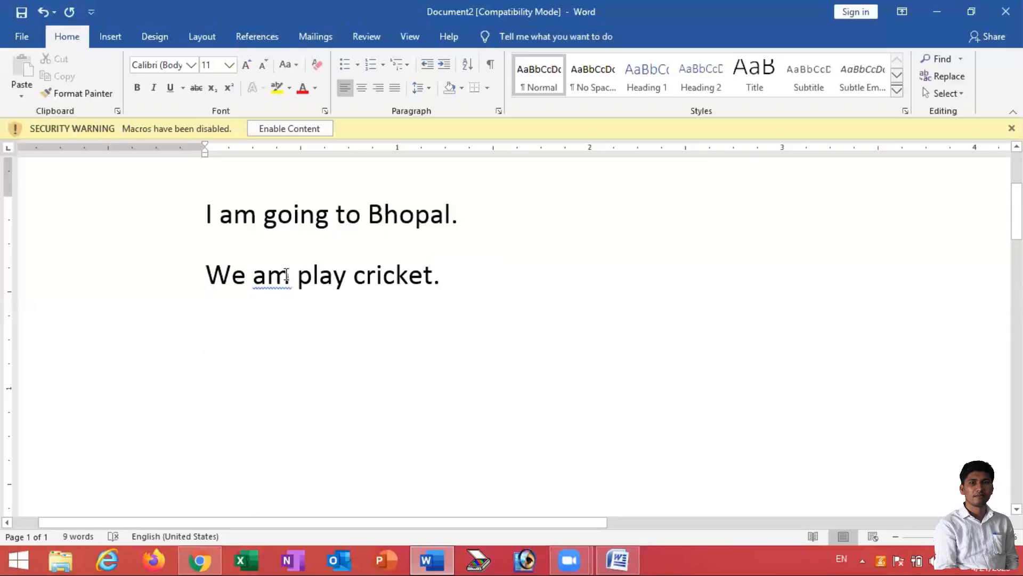
Correct the flagged "am" in the cricket sentence with the grammar suggestion "are"
drag(291, 276, 267, 294)
click(281, 290)
drag(292, 283, 255, 284)
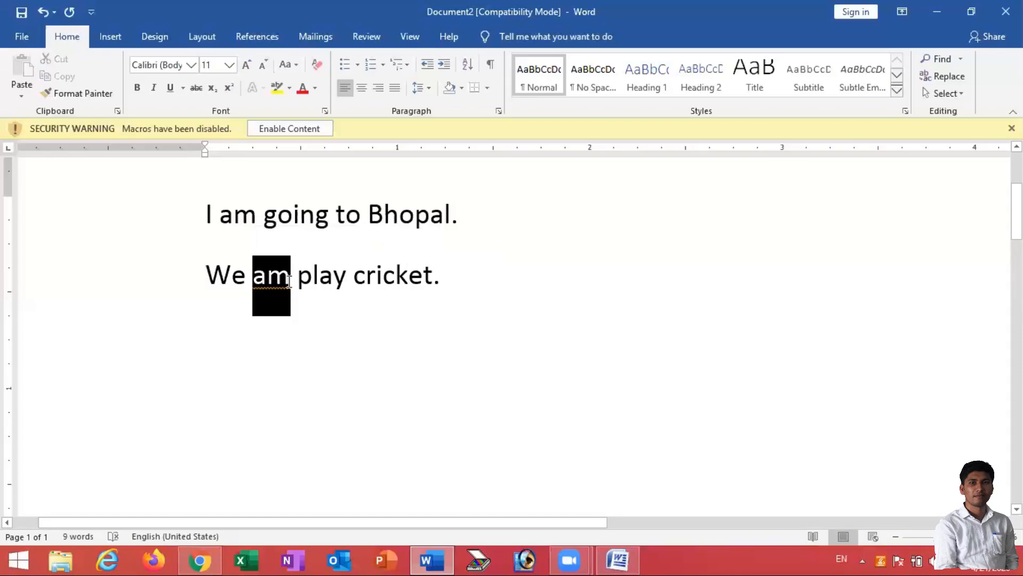
click(298, 295)
right_click(267, 274)
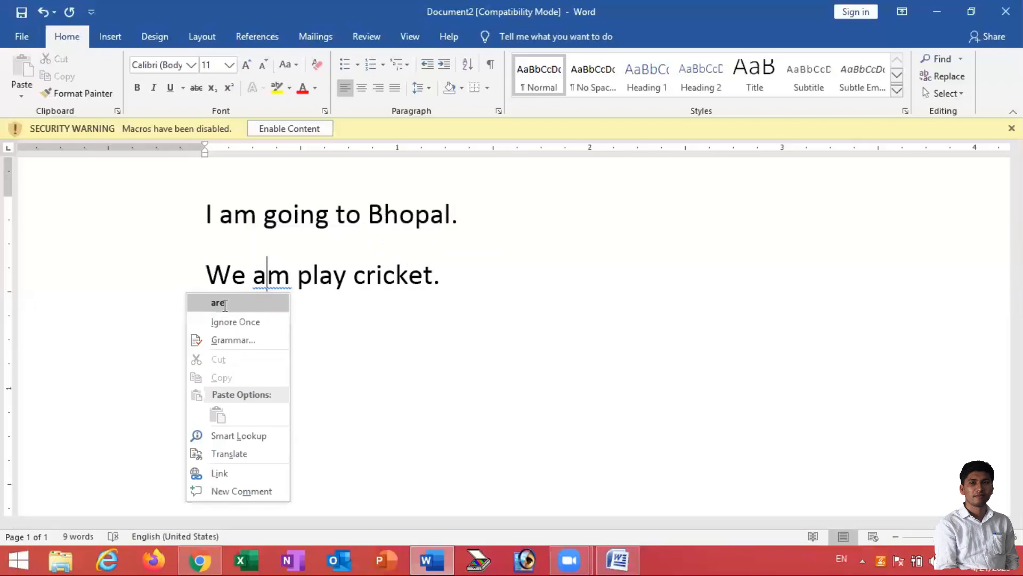
click(224, 305)
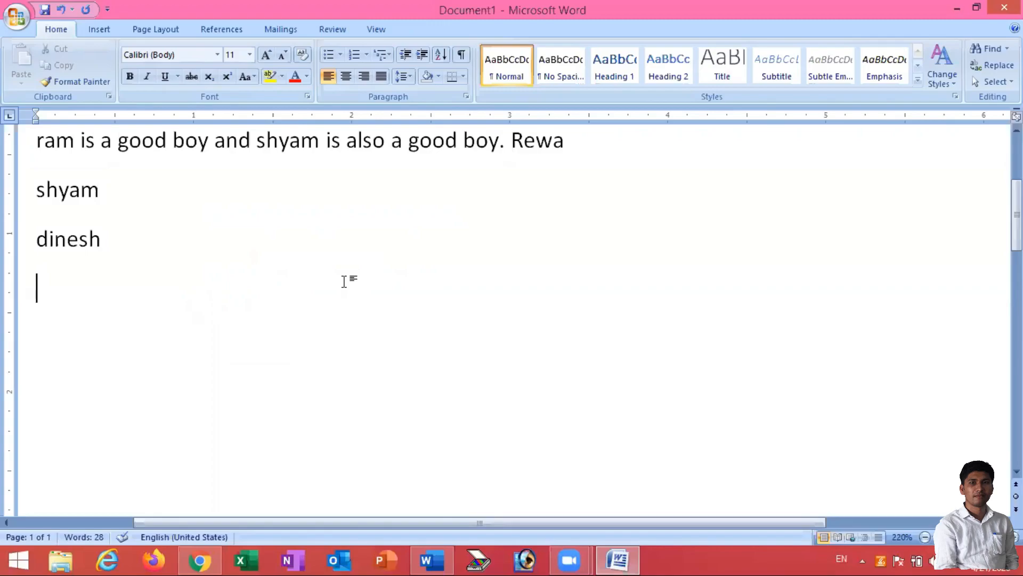
Review the sample sentences in Document1 and the Unit-III topics in the syllabus PDF in Chrome, and return to the Word document
scroll(345, 281, up, 5)
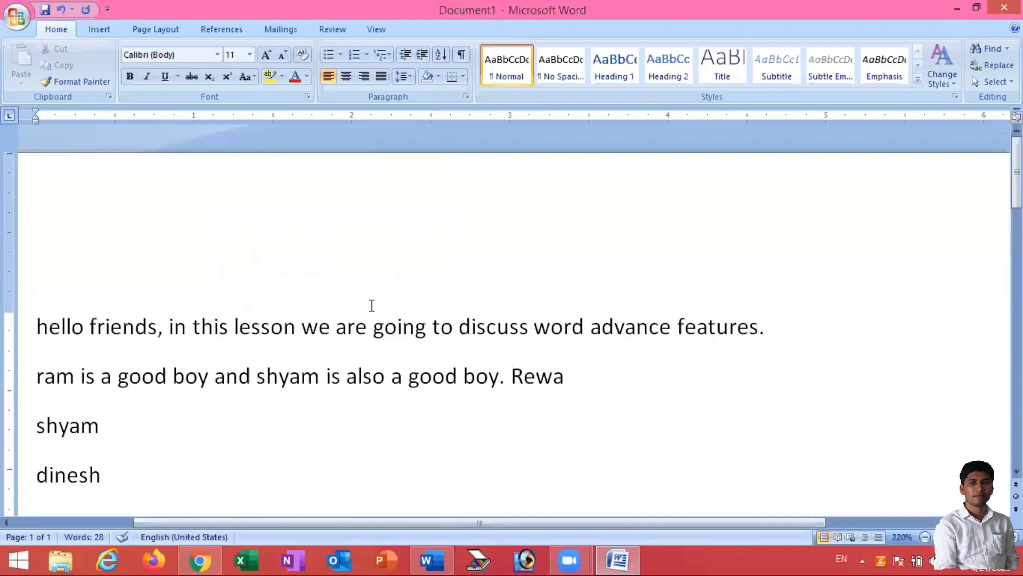
scroll(372, 305, down, 1)
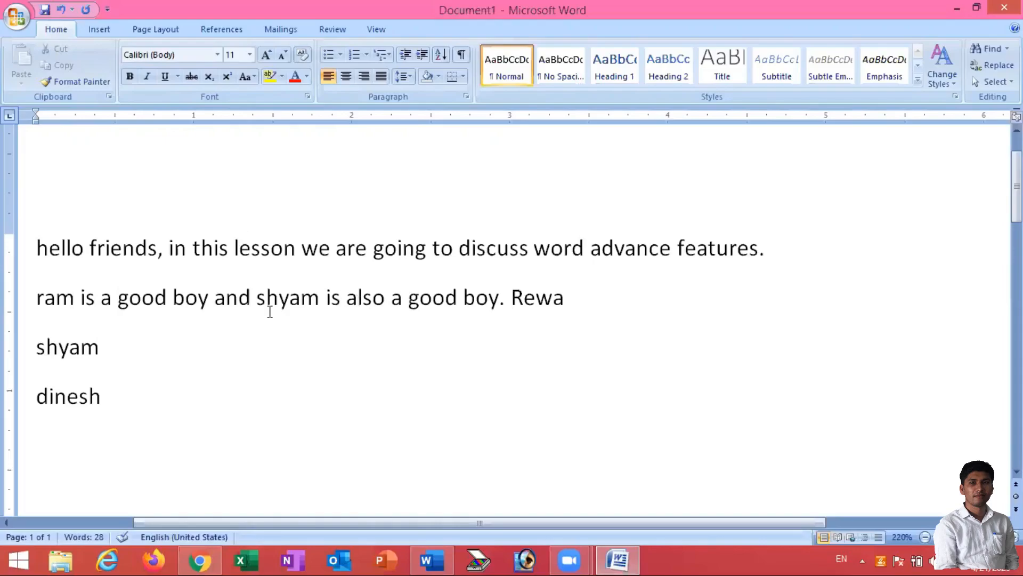
scroll(238, 297, up, 2)
scroll(222, 292, down, 2)
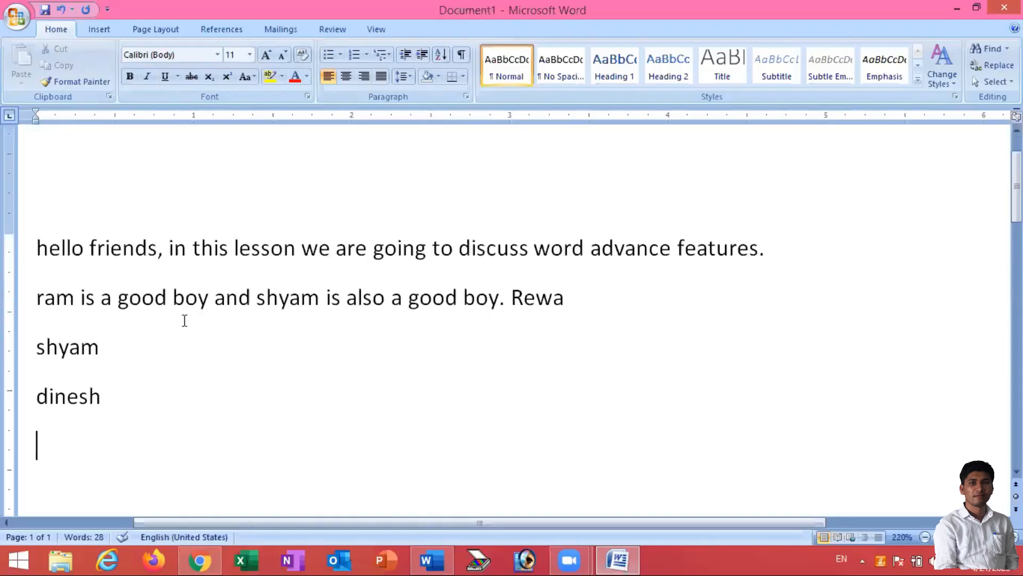
click(100, 393)
click(106, 346)
click(103, 335)
click(192, 559)
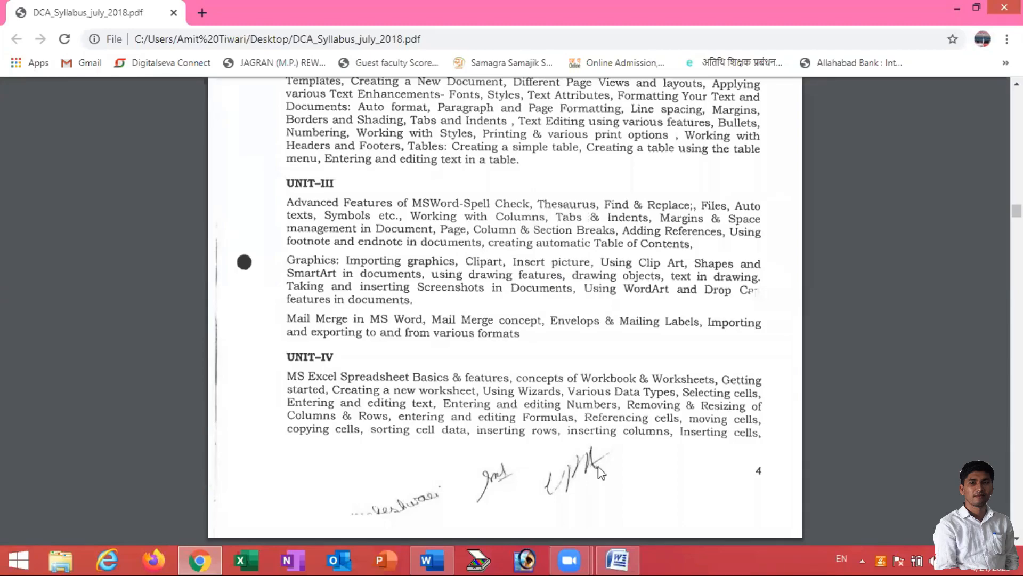
click(619, 560)
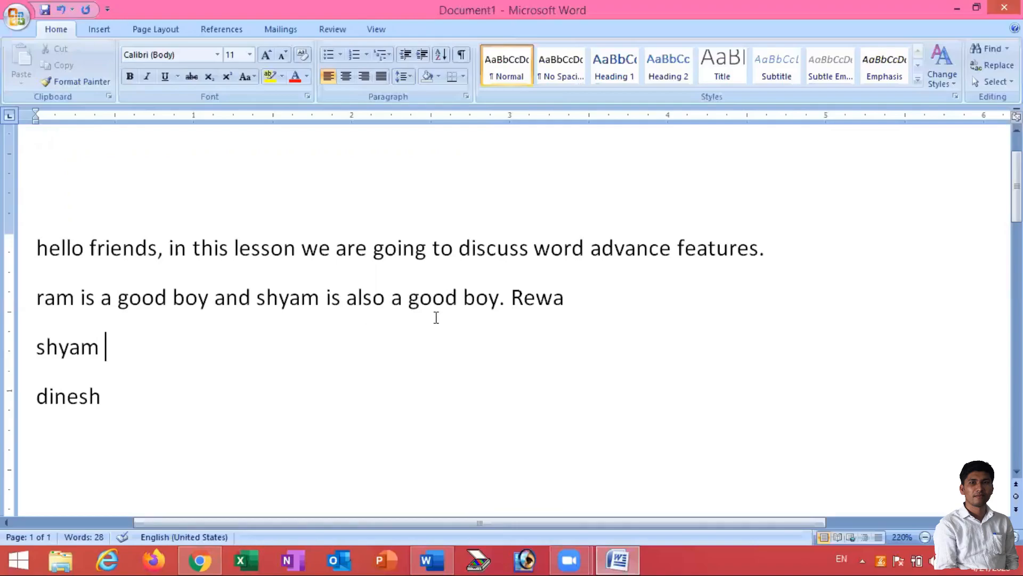
Increase the indent of the second paragraph by one level
drag(457, 301, 420, 300)
click(524, 277)
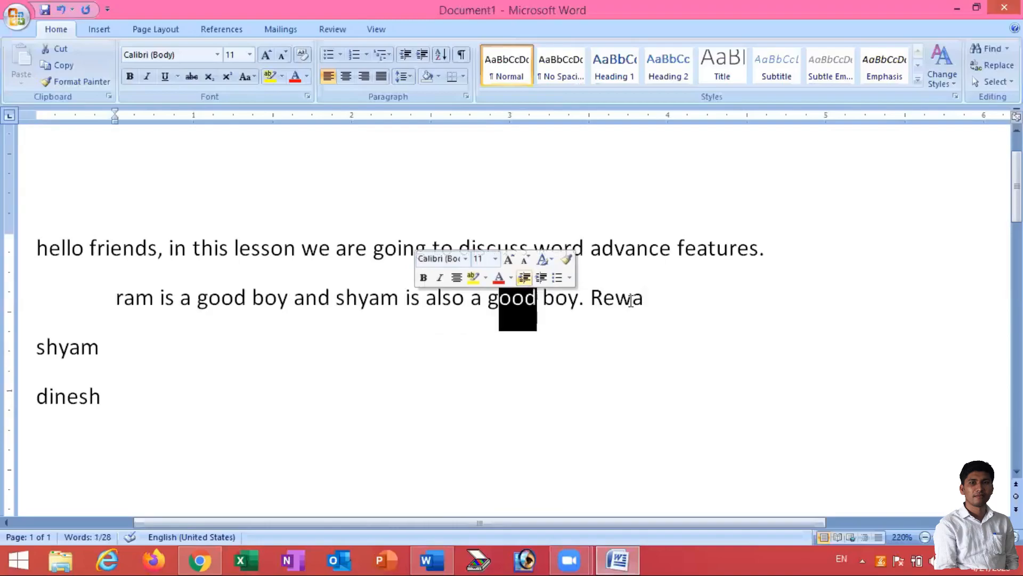
click(585, 299)
Select the word "advance" in the first sentence and look it up in the Thesaurus through its synonyms
drag(672, 248, 591, 248)
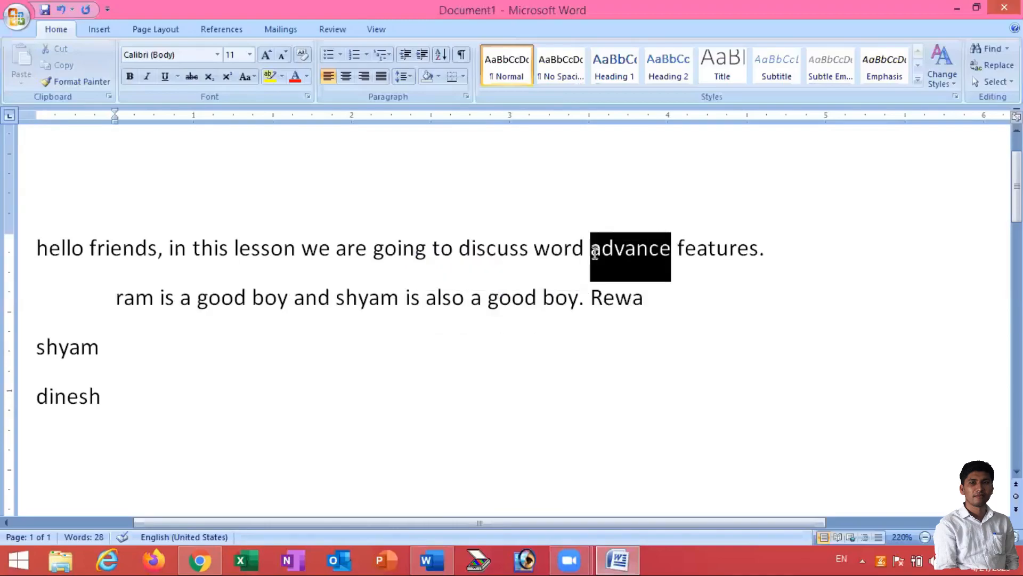
click(669, 290)
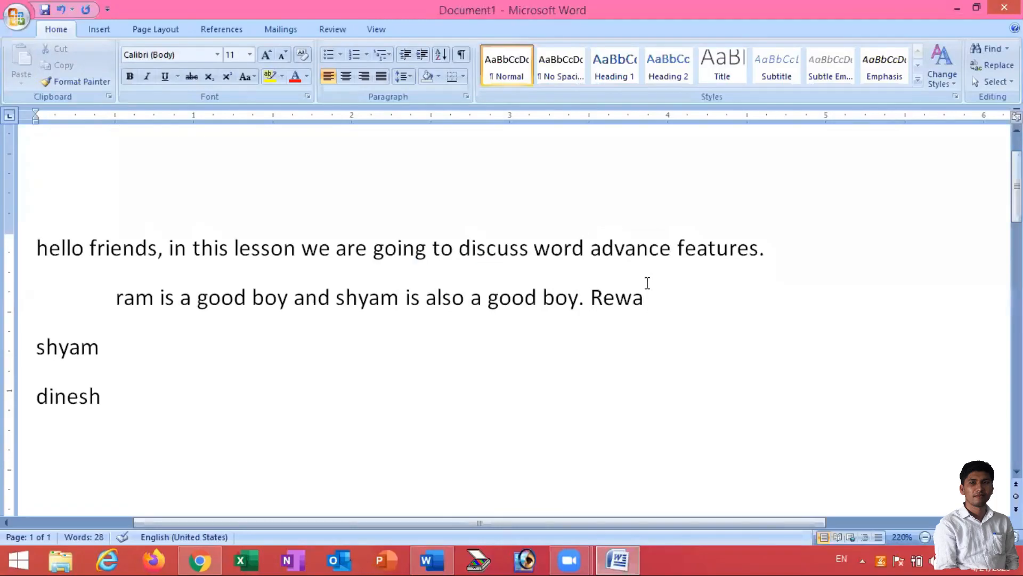
key(shift+F5)
key(shift+Right)
key(shift+Right)
key(shift+Right)
key(shift+Right)
drag(599, 248, 593, 251)
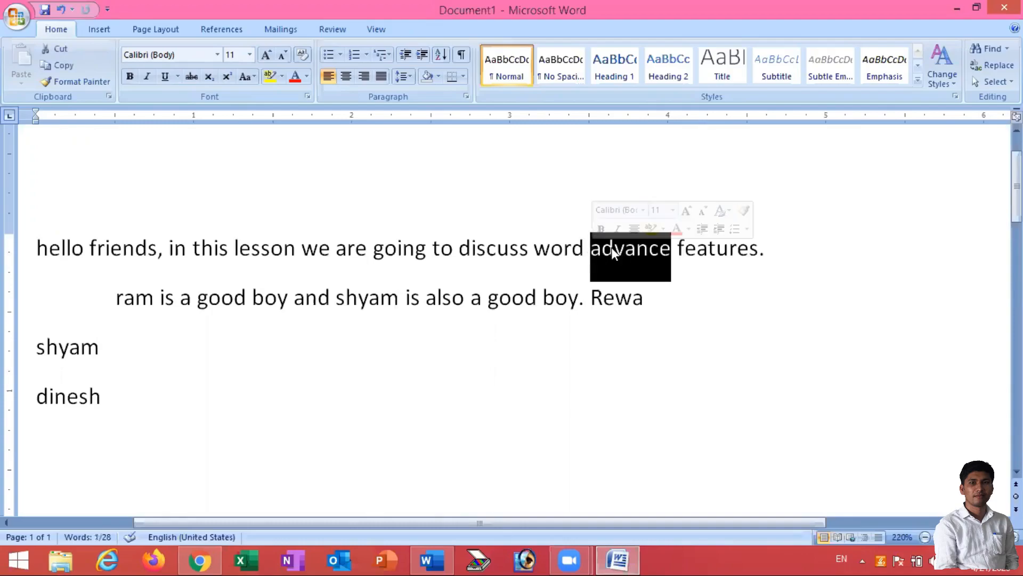
right_click(611, 251)
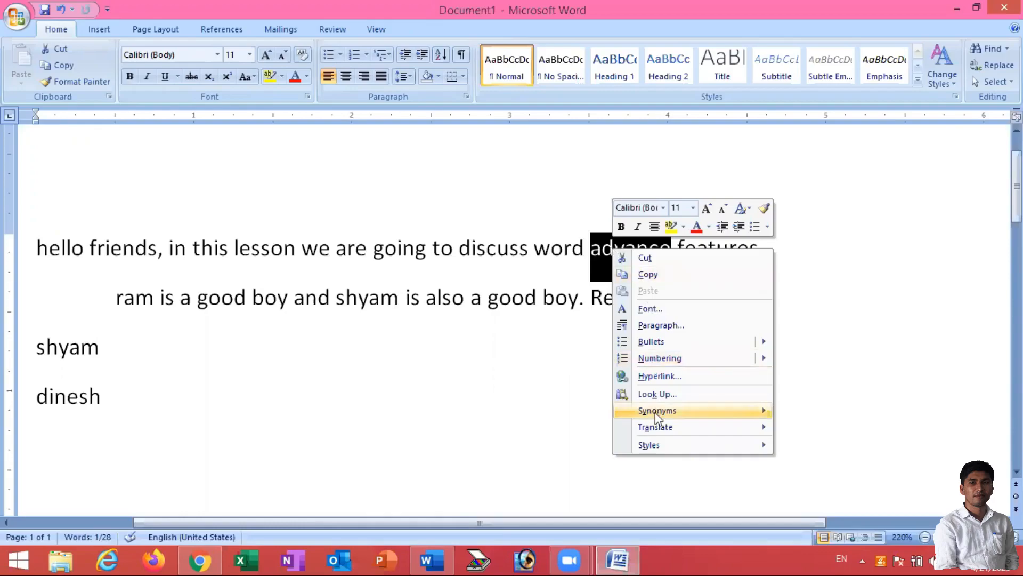
mouse_move(654, 411)
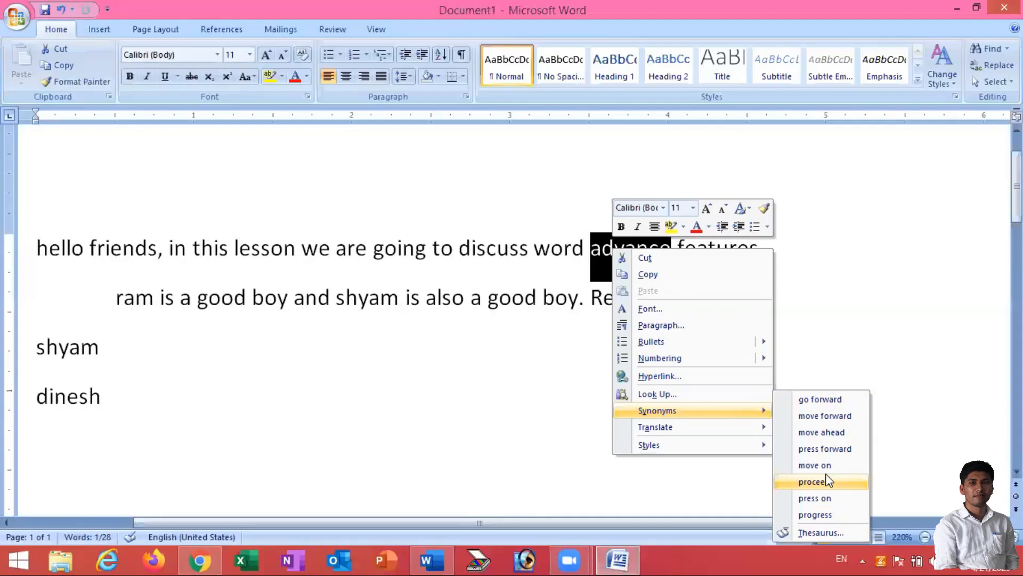
click(813, 532)
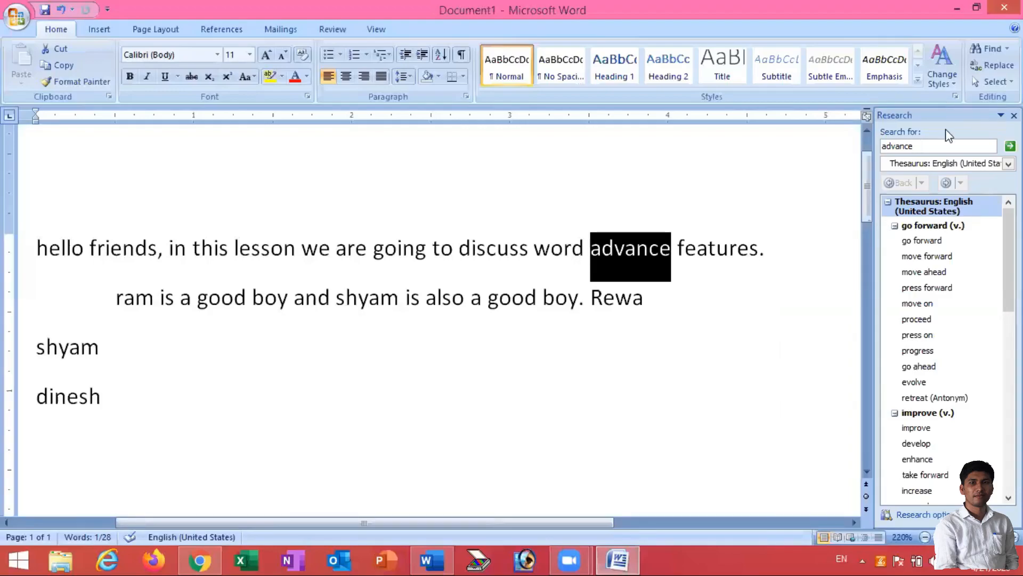
Widen the Research pane, browse the synonyms of "advance" and look up the synonym "improve"
drag(870, 257, 798, 261)
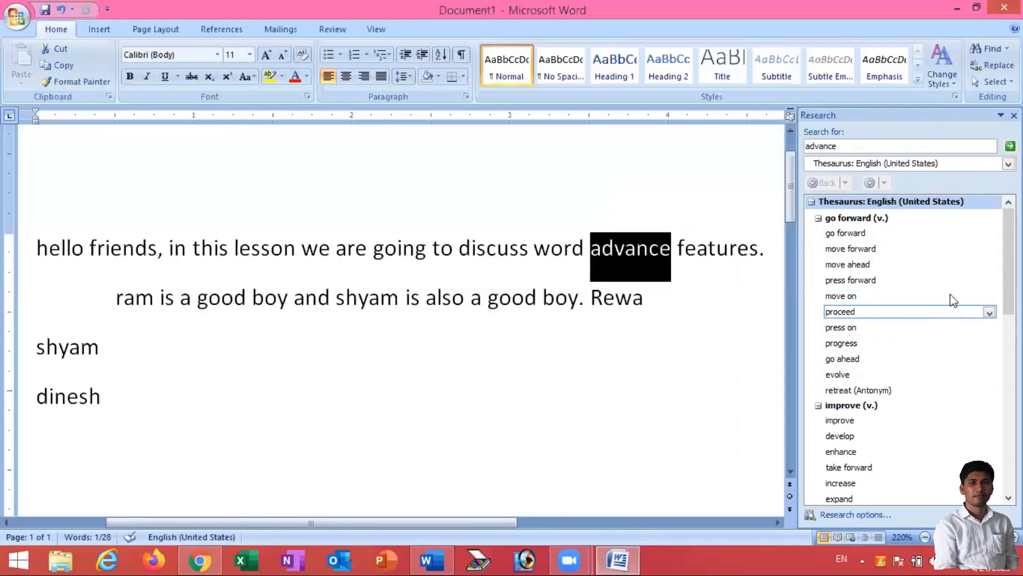
drag(1008, 261, 1009, 293)
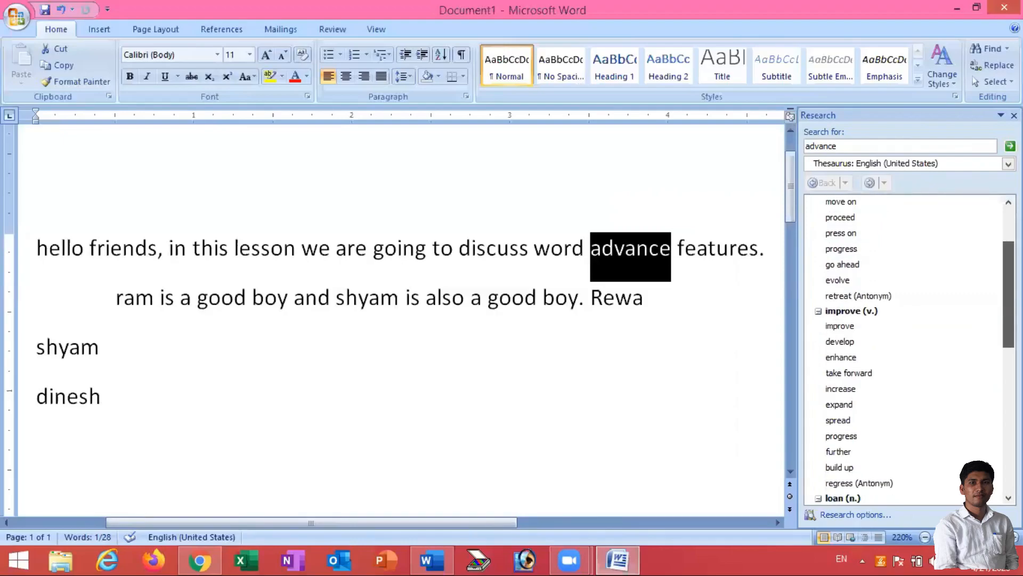
click(842, 327)
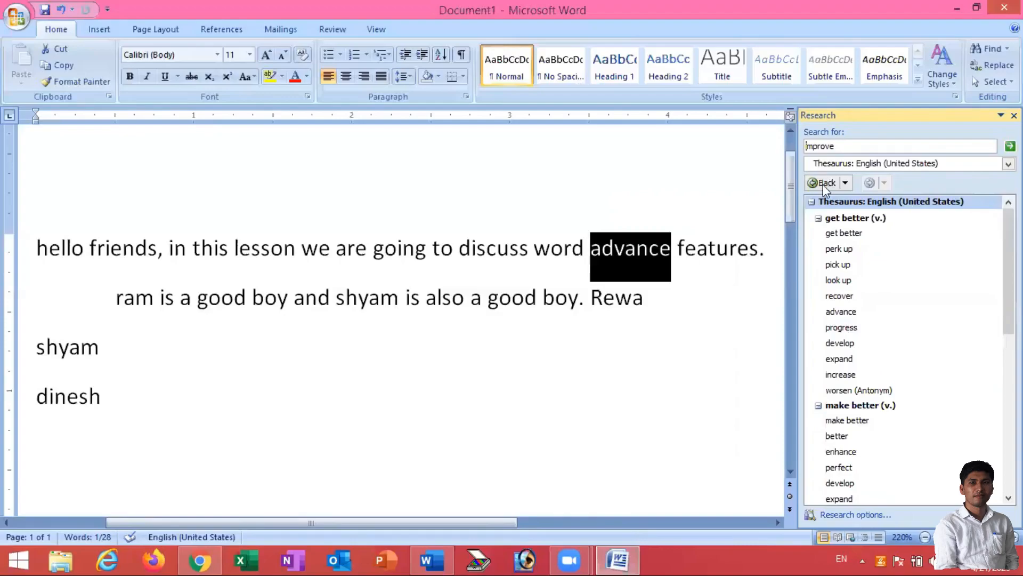
Return to the Thesaurus results for "advance" and replace the selected word in the first sentence with the synonym "improve"
mouse_move(1008, 266)
mouse_down()
mouse_move(1008, 374)
mouse_move(1008, 267)
mouse_up()
click(1009, 164)
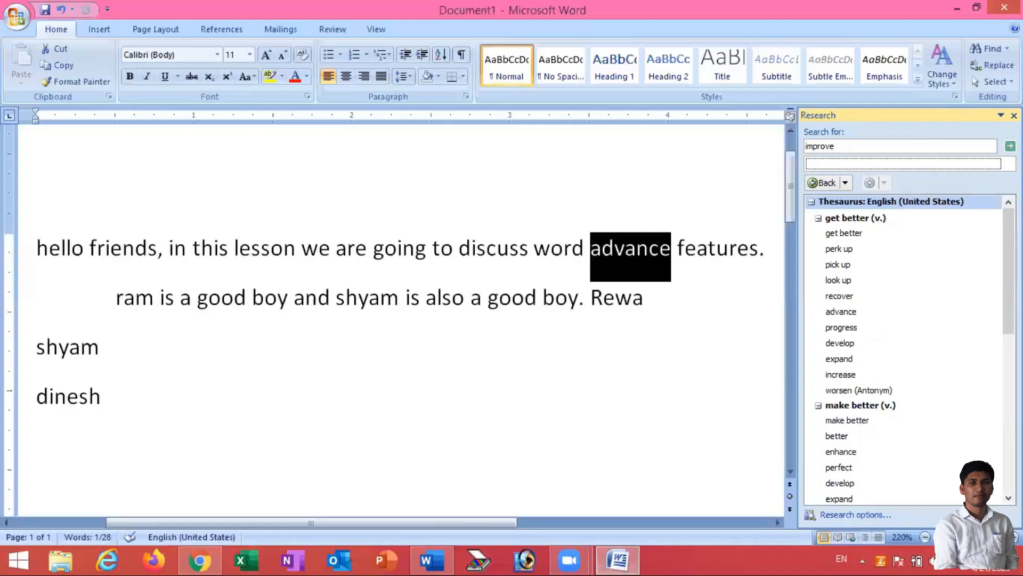
click(809, 184)
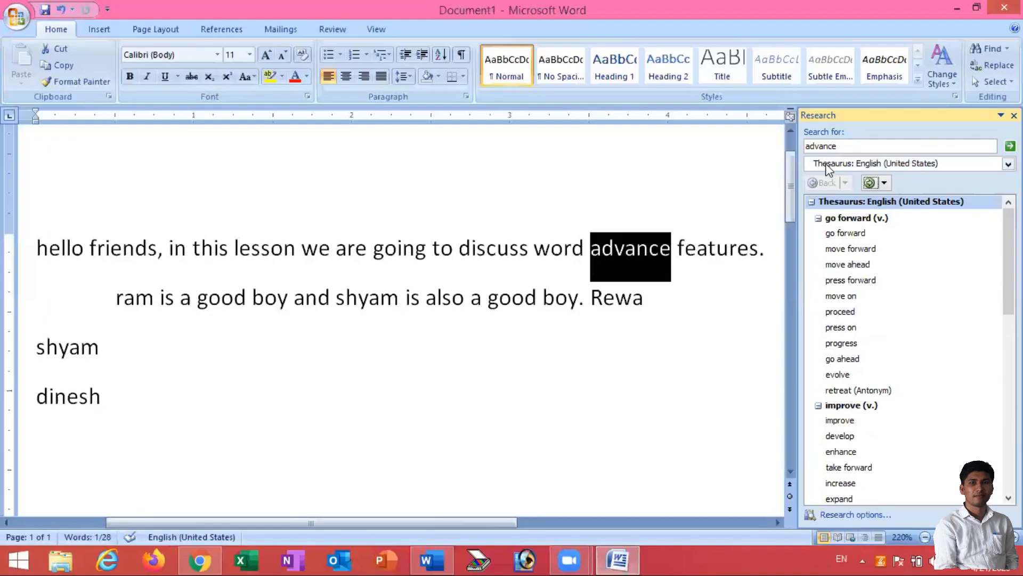
click(827, 165)
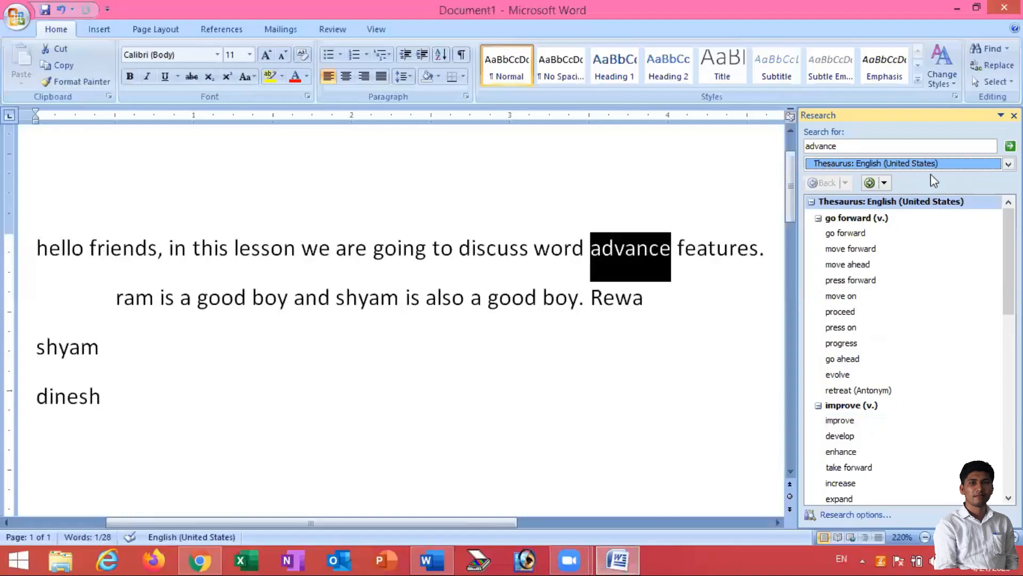
right_click(837, 425)
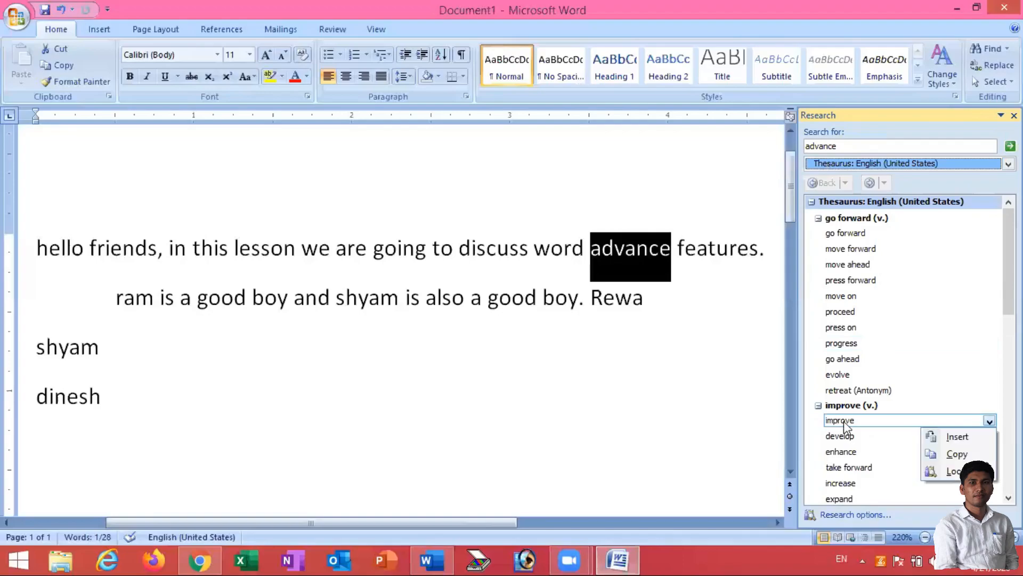
click(954, 440)
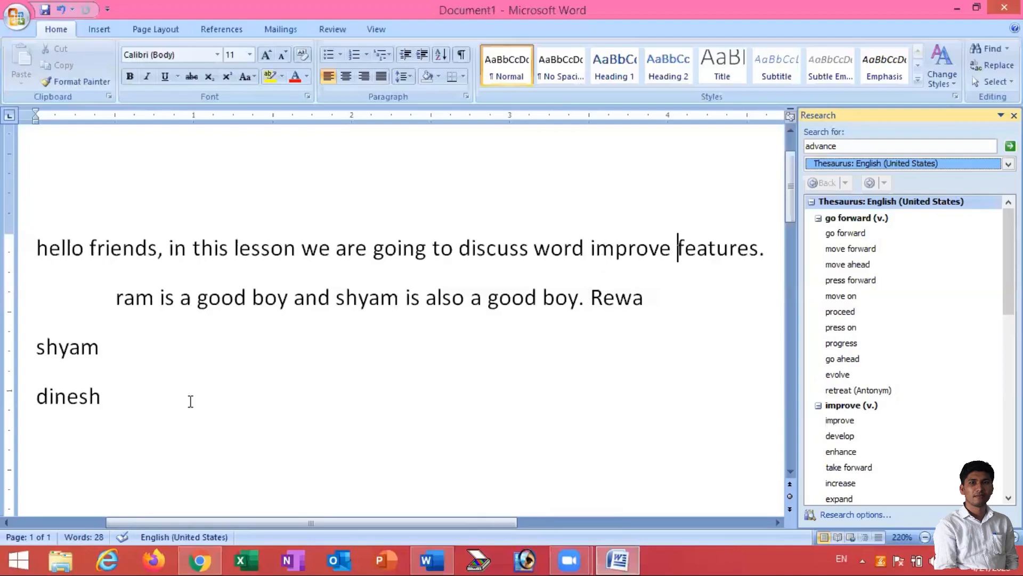
Add a new line below "dinesh" reading "pm modi says to citizen of india."
drag(382, 523, 221, 519)
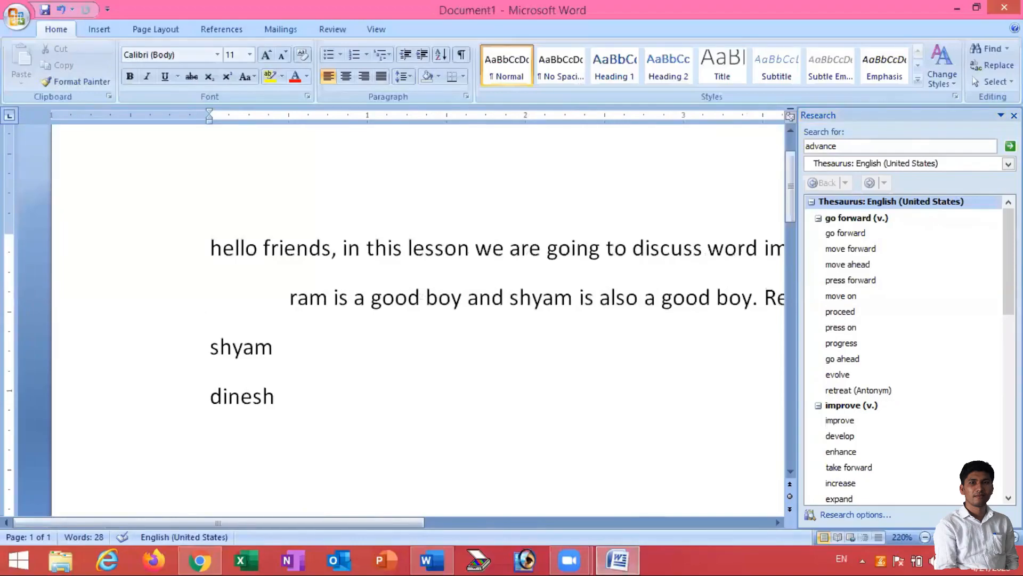
text(m)
key(BackSpace)
text(pm modi says to )
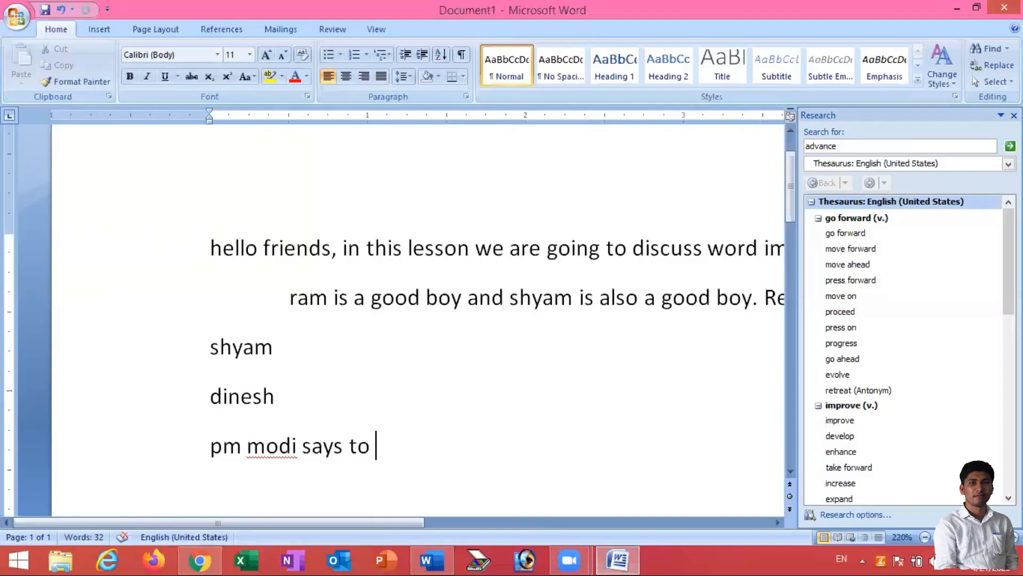
text(citizen of india.)
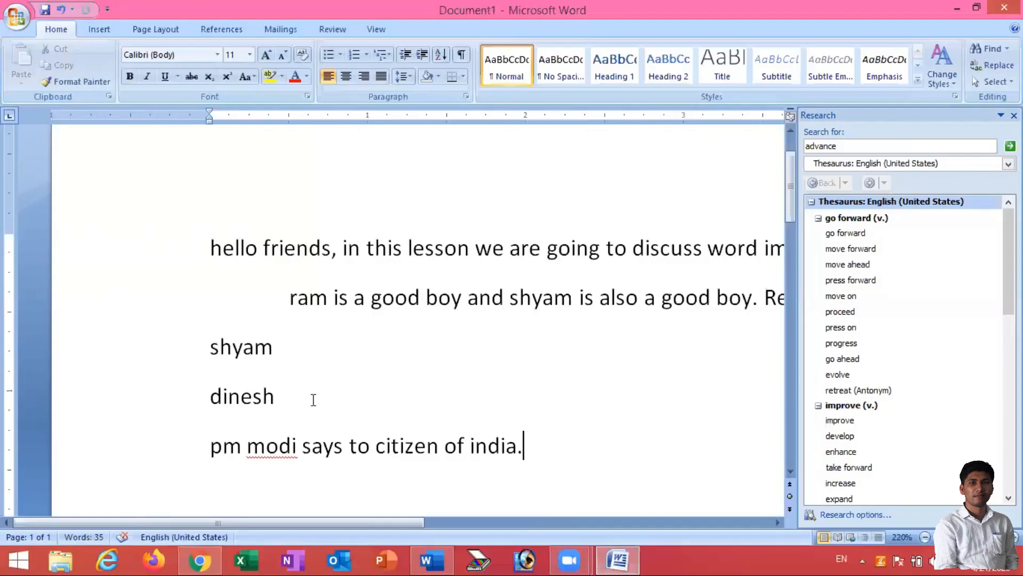
Add the flagged word "modi" to the dictionary and correct "india" to the suggestion "India" in the last line
scroll(313, 399, down, 3)
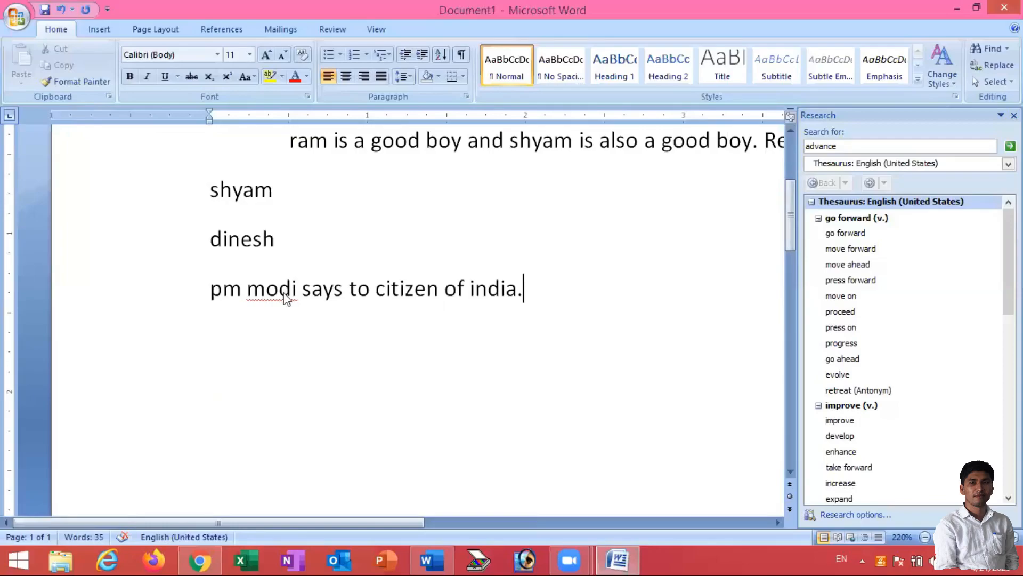
right_click(287, 291)
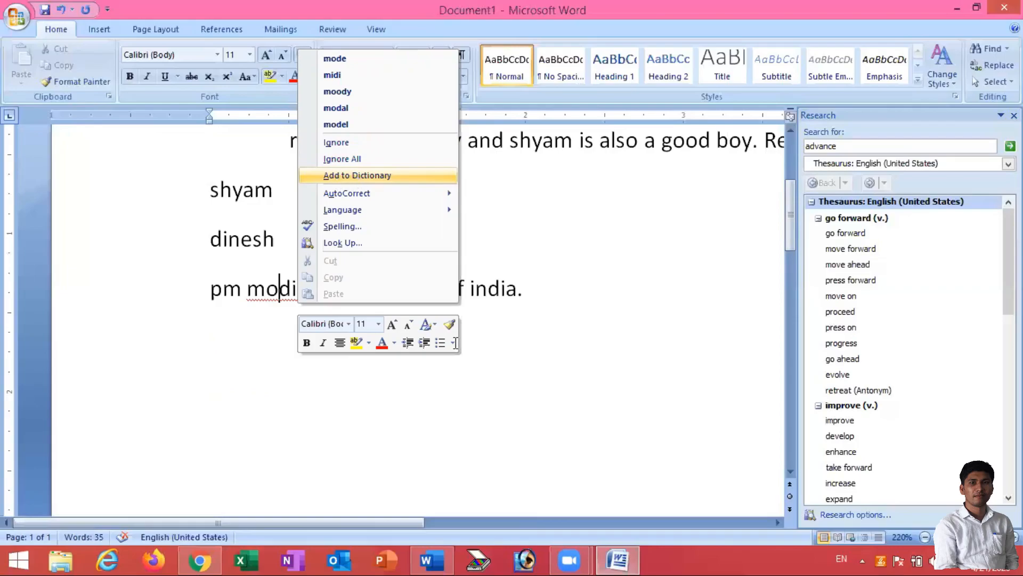
click(358, 180)
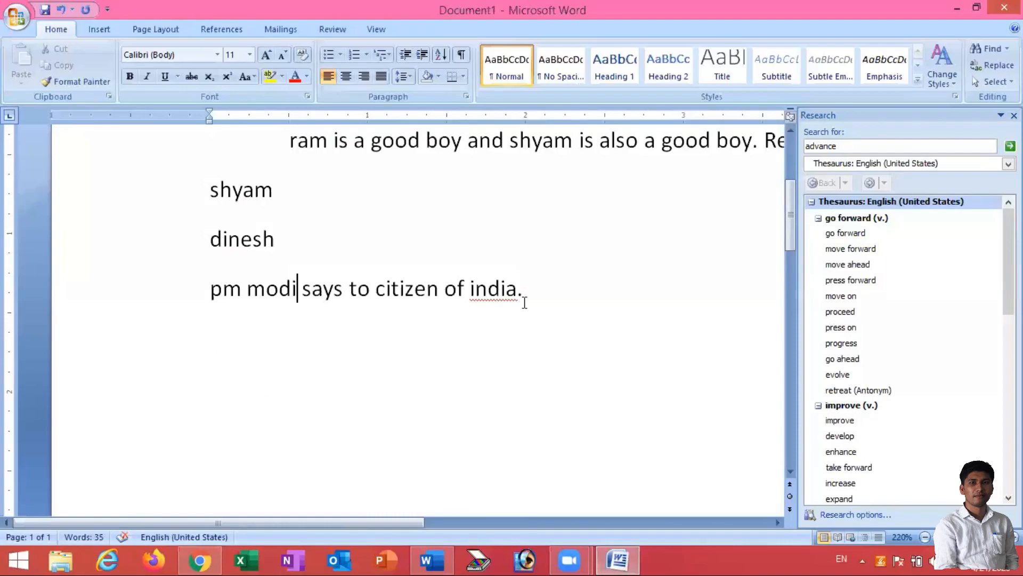
right_click(500, 292)
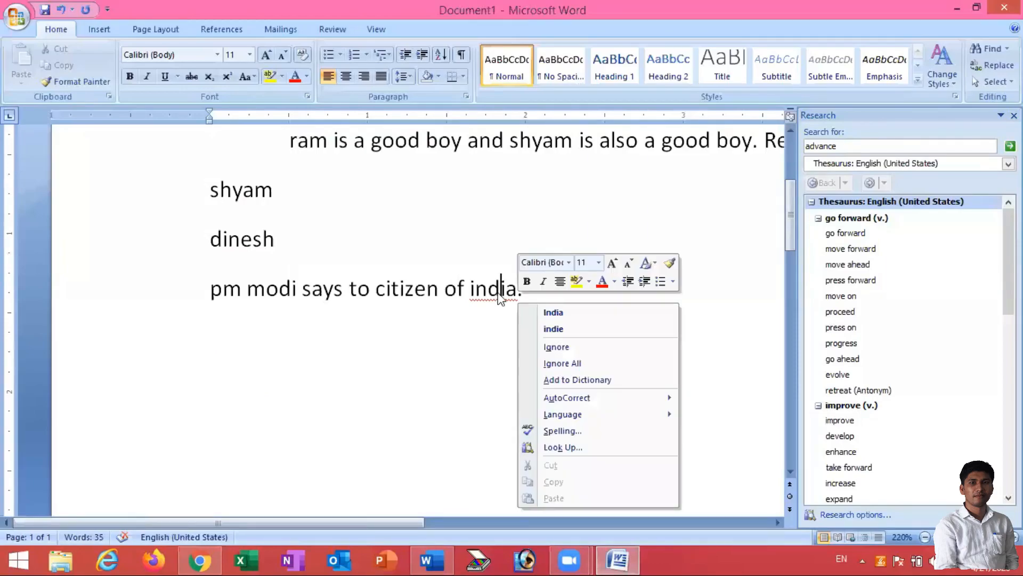
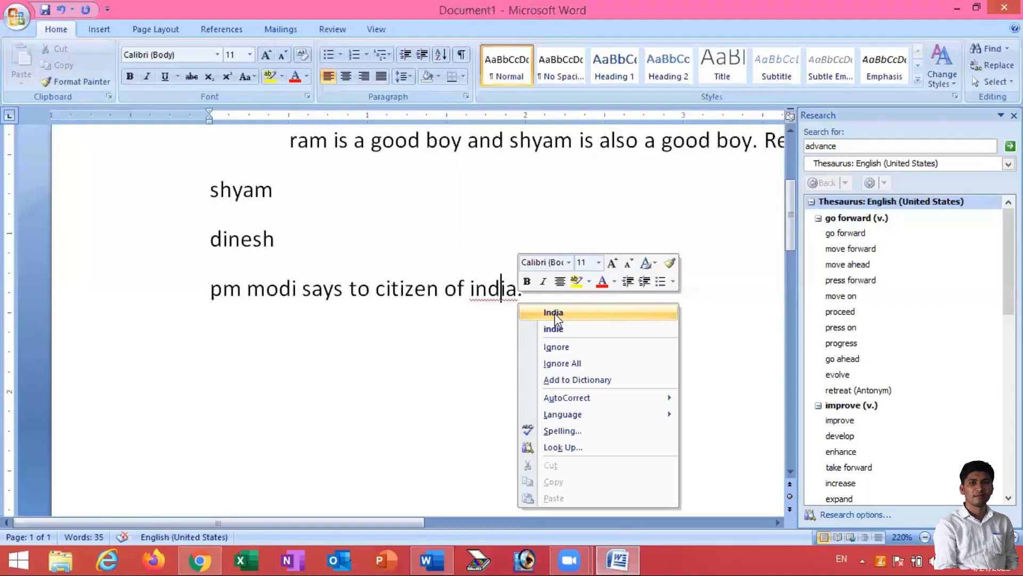
click(554, 315)
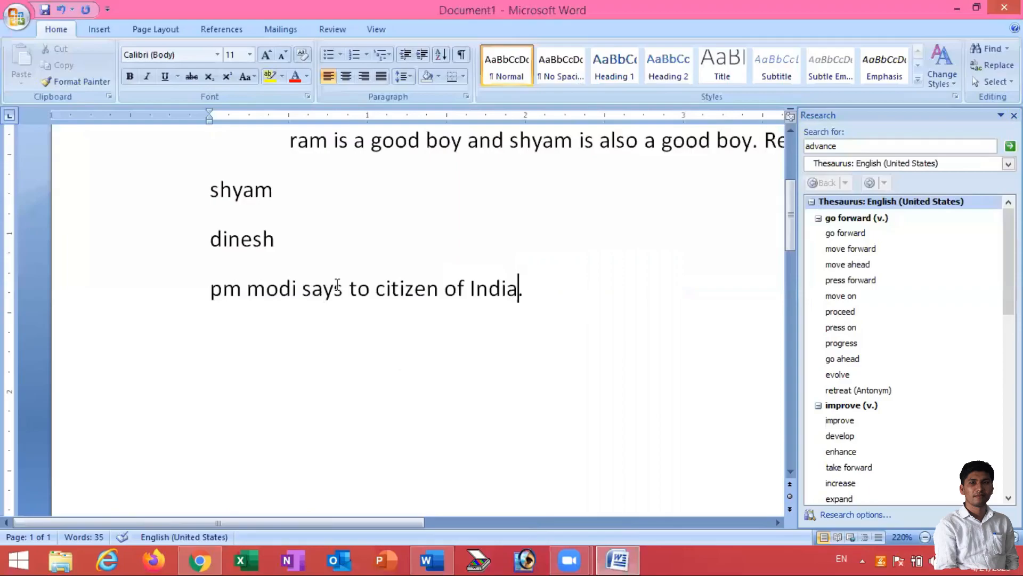
Look up the word "says" from the last line in the Thesaurus, and close the Research pane
drag(343, 288, 301, 290)
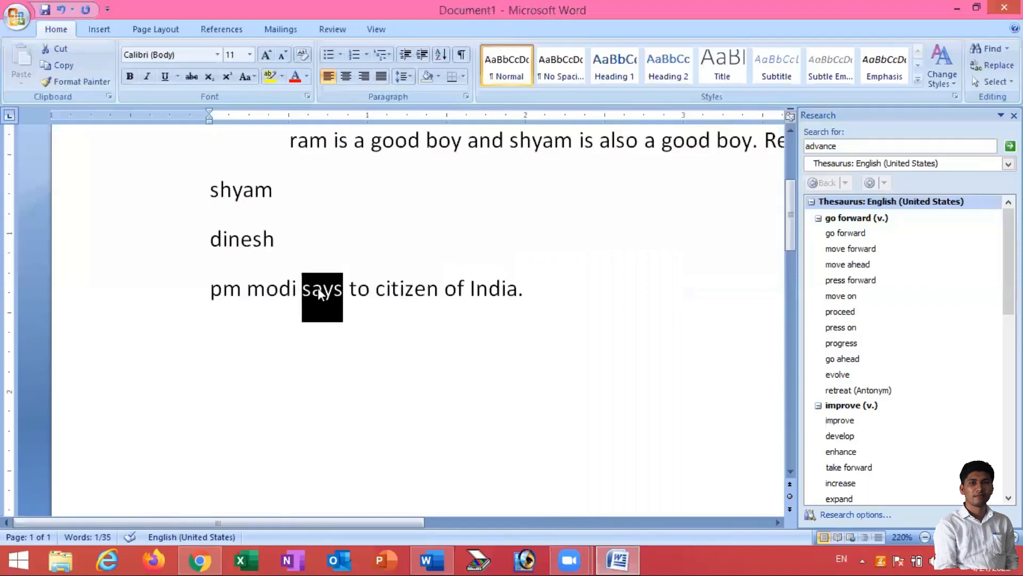
right_click(320, 293)
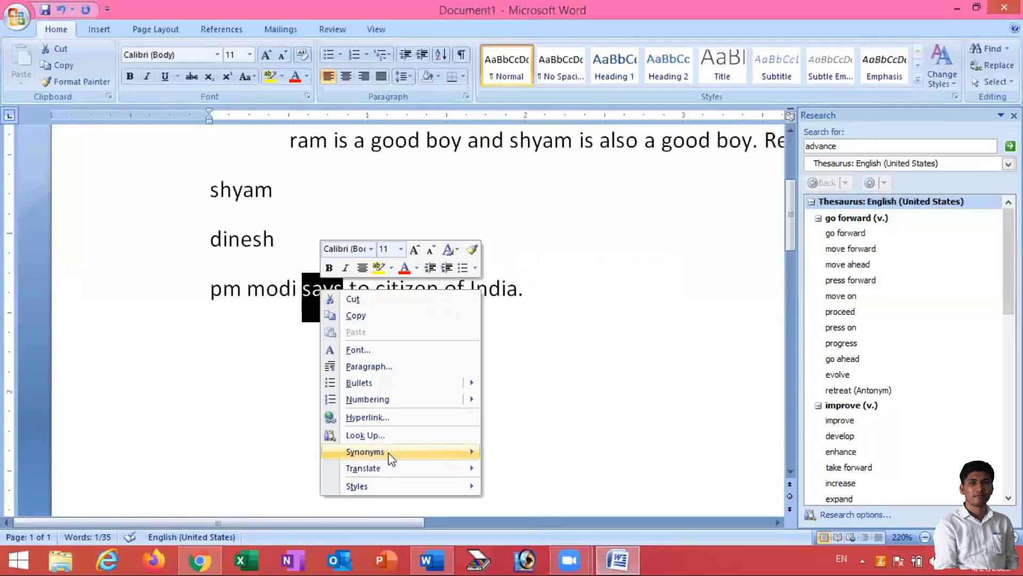
mouse_move(436, 453)
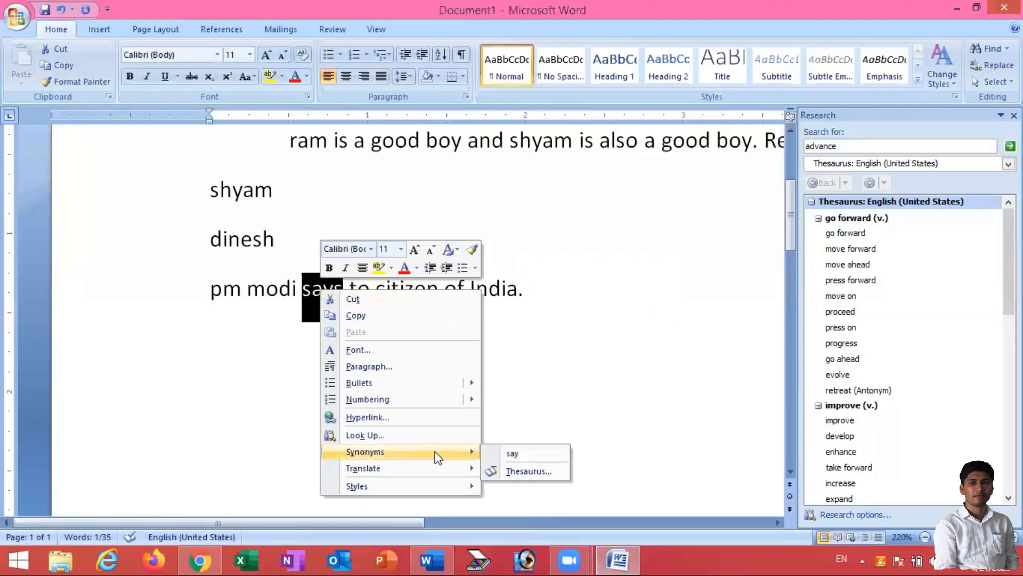
click(525, 472)
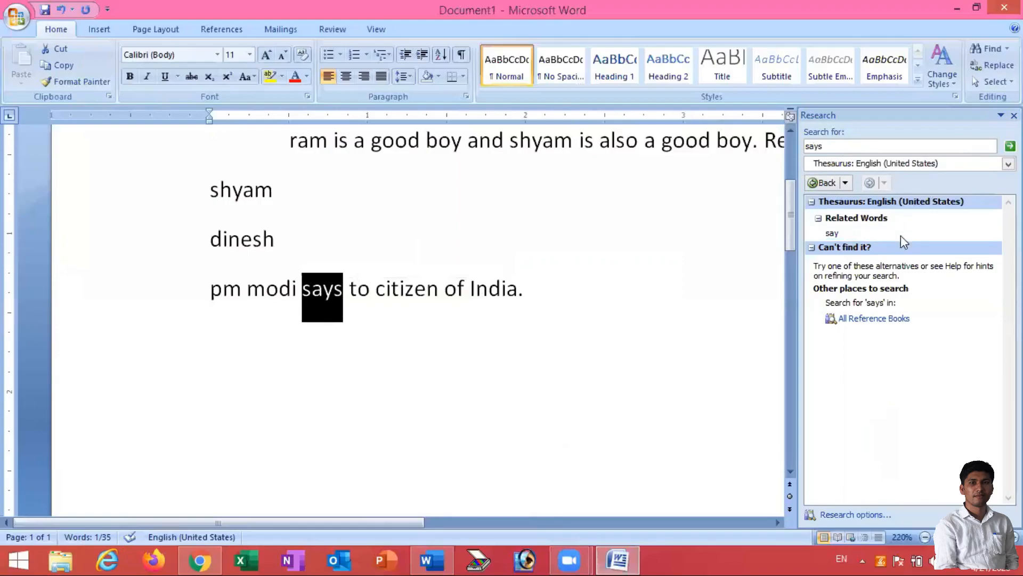
click(1015, 115)
Replace the word "says" in the last line with "address"
click(170, 290)
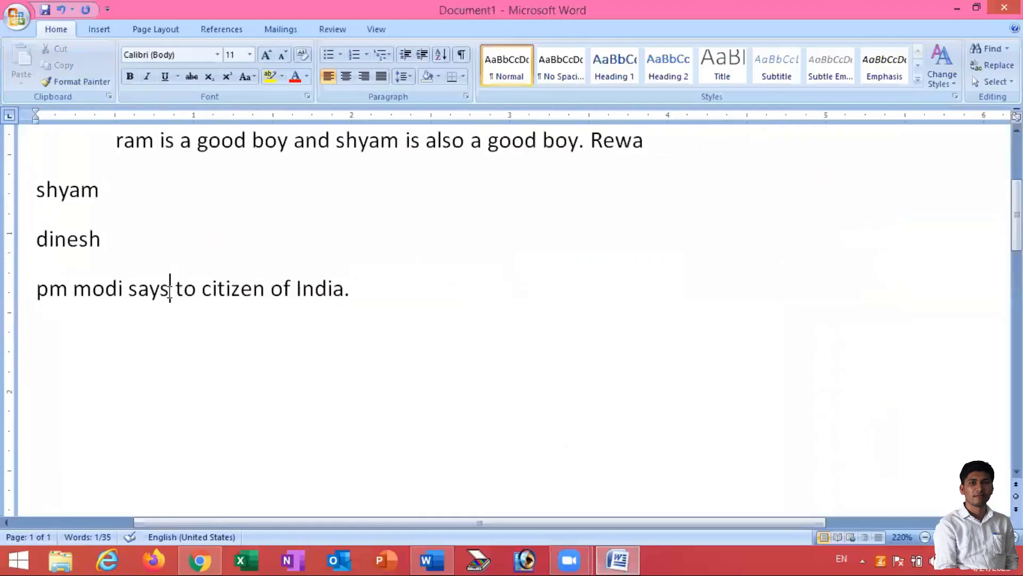
key(BackSpace)
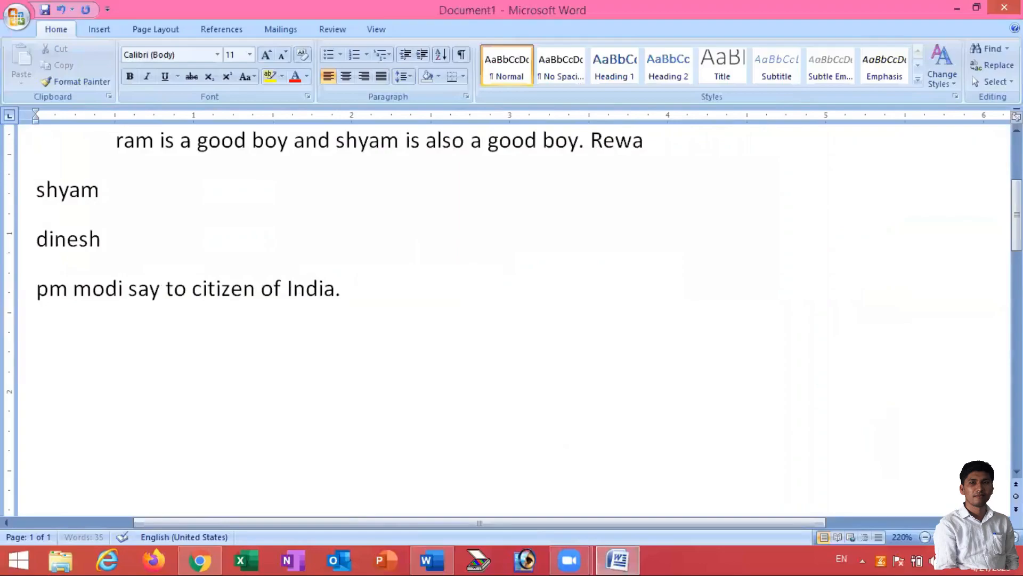
key(BackSpace)
key(BackSpace)
key(BackSpace)
text(ad)
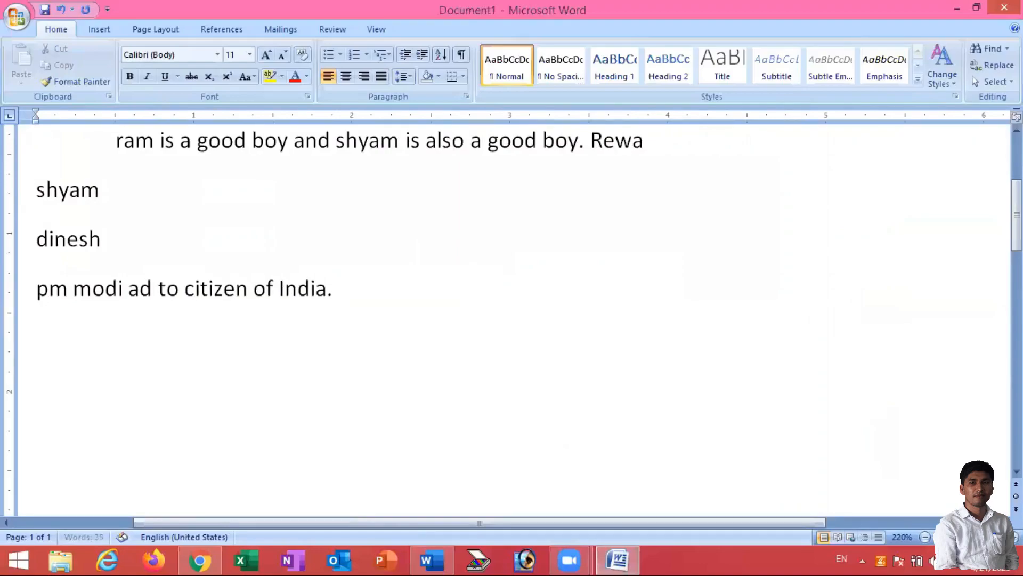
text(dress)
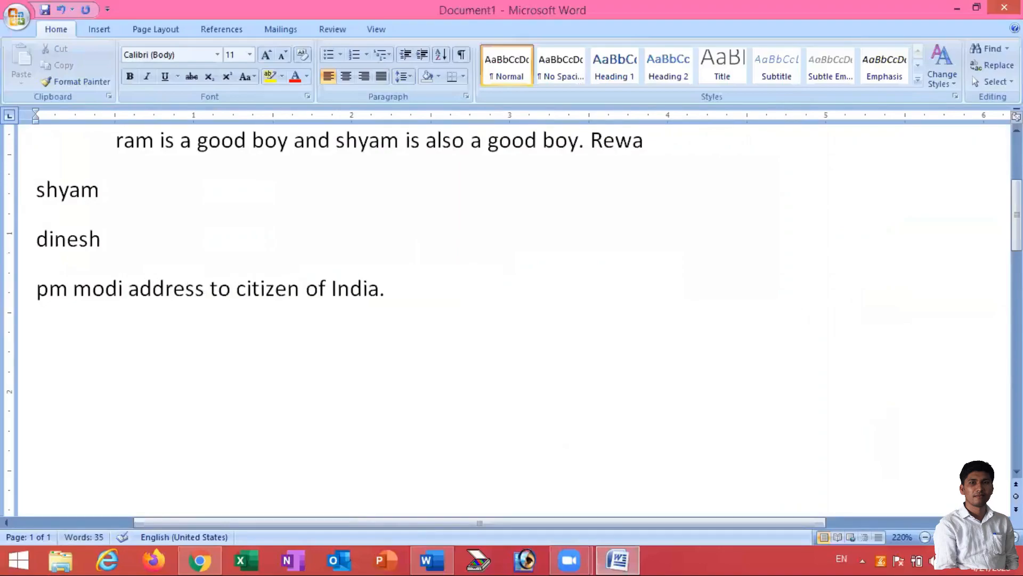
Look up "address" in the Thesaurus and replace it in the last line with the synonym "speak to"
right_click(167, 291)
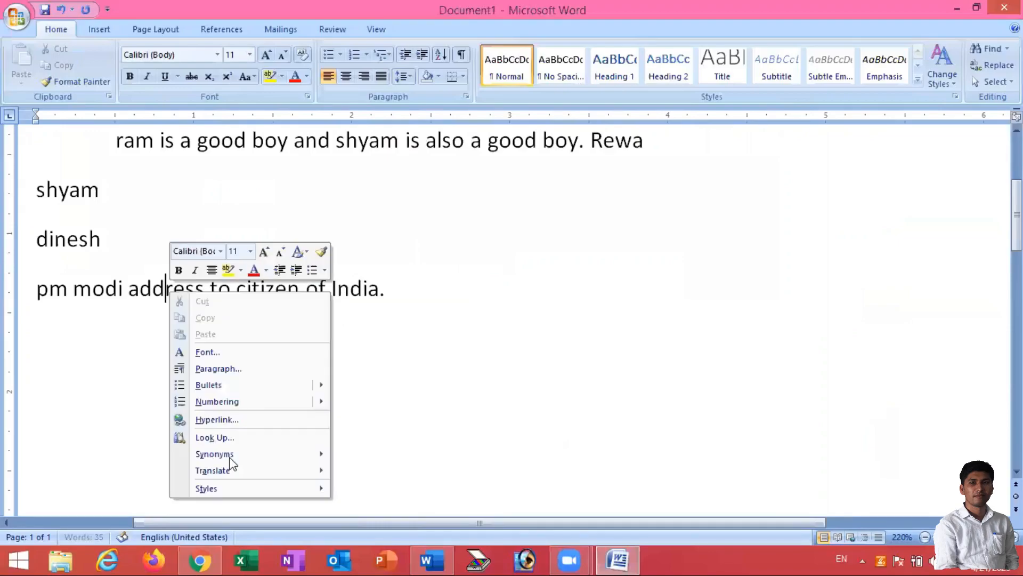
mouse_move(299, 454)
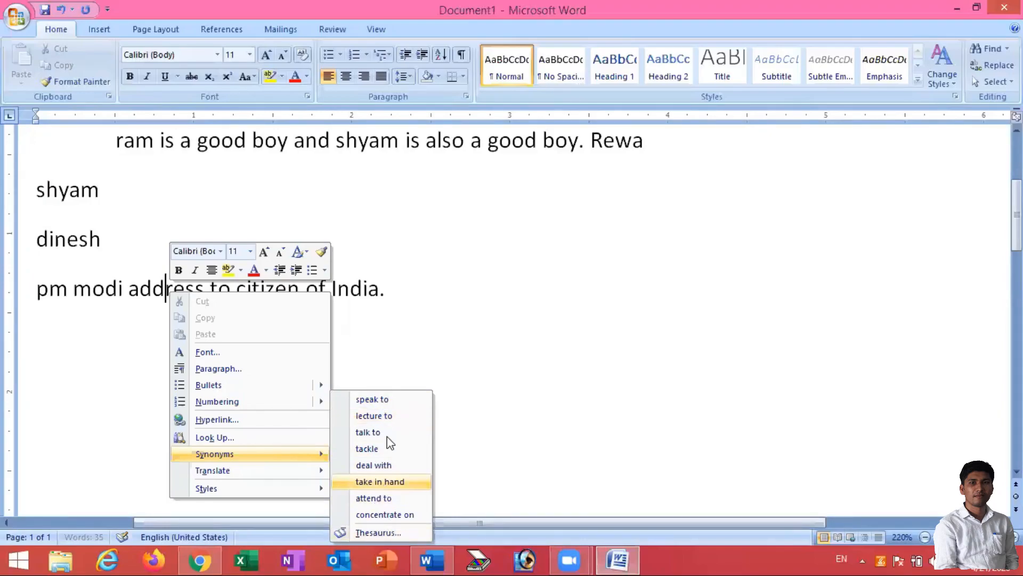
click(380, 532)
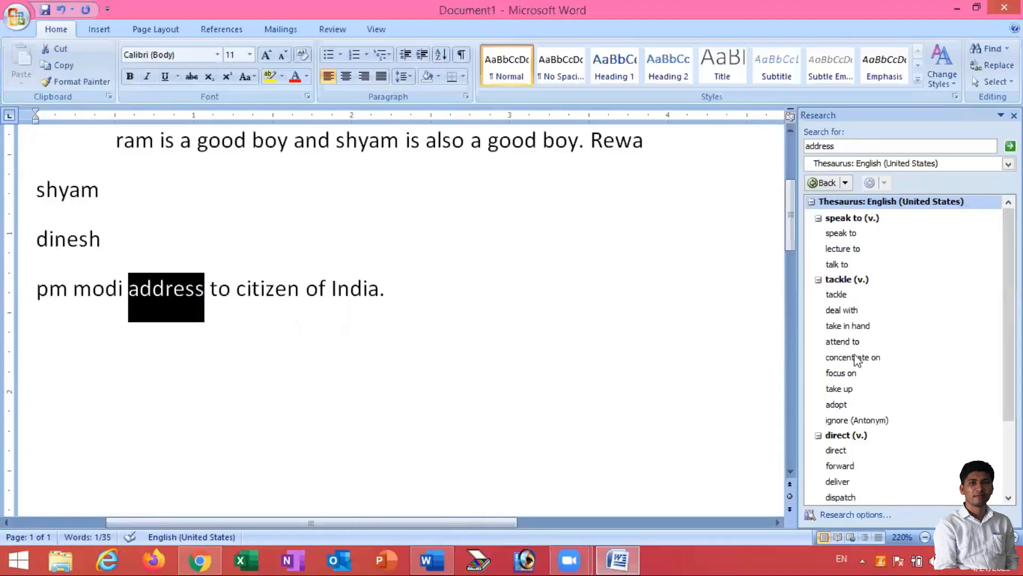
mouse_move(856, 373)
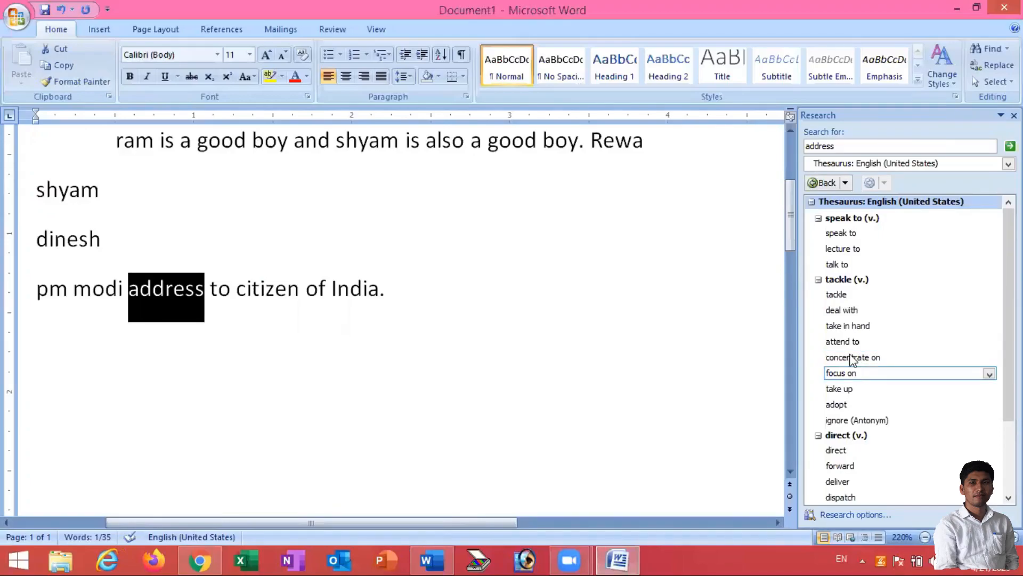
mouse_move(858, 235)
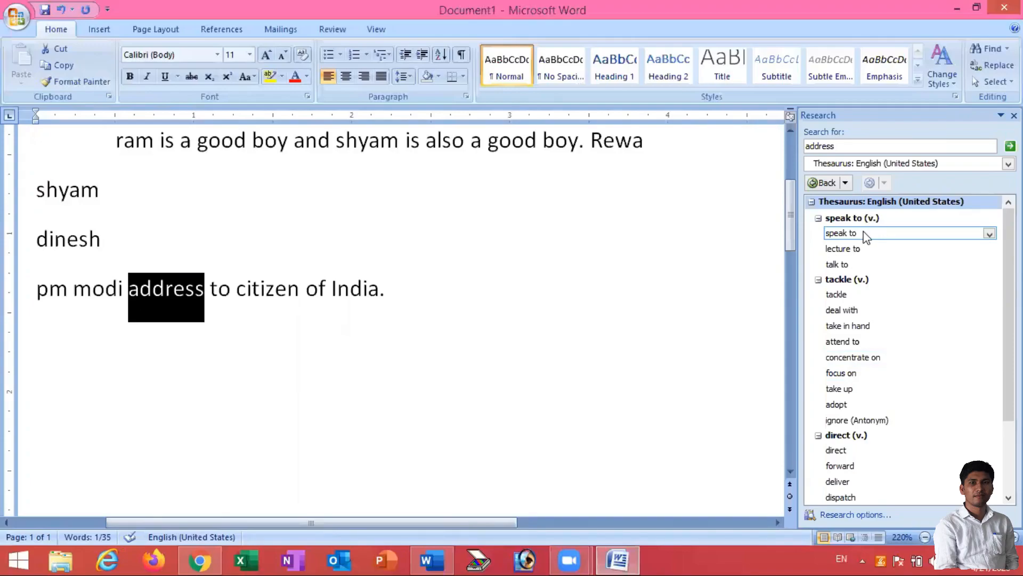
click(869, 236)
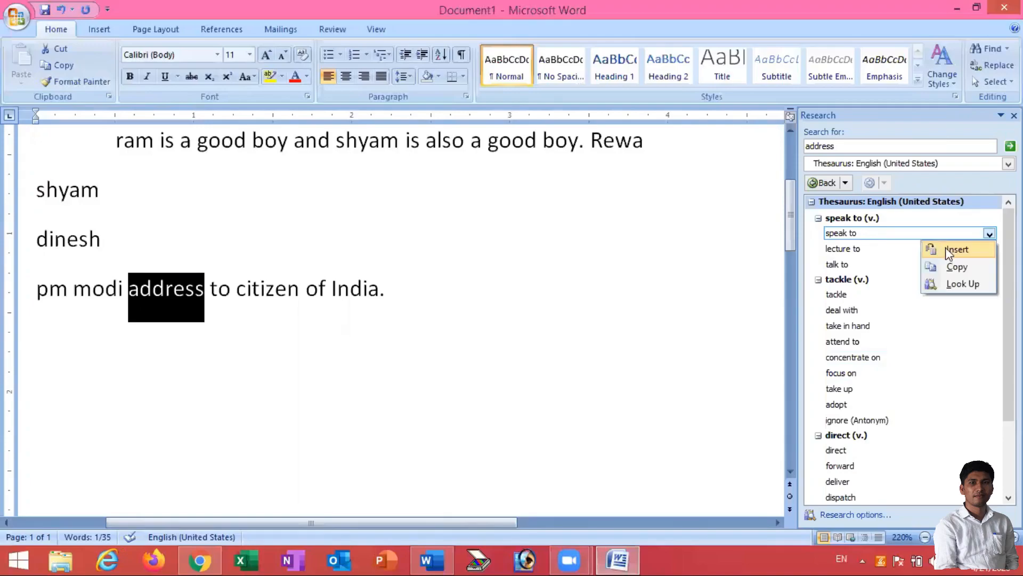
click(947, 251)
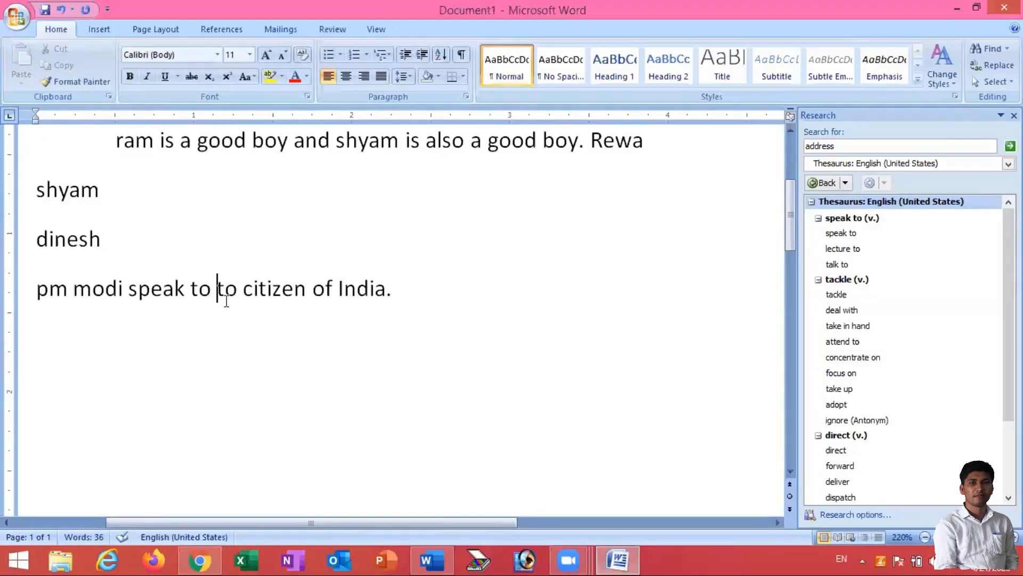
Check the replaced wording in the last line and undo the "speak to" synonym insertion
click(125, 291)
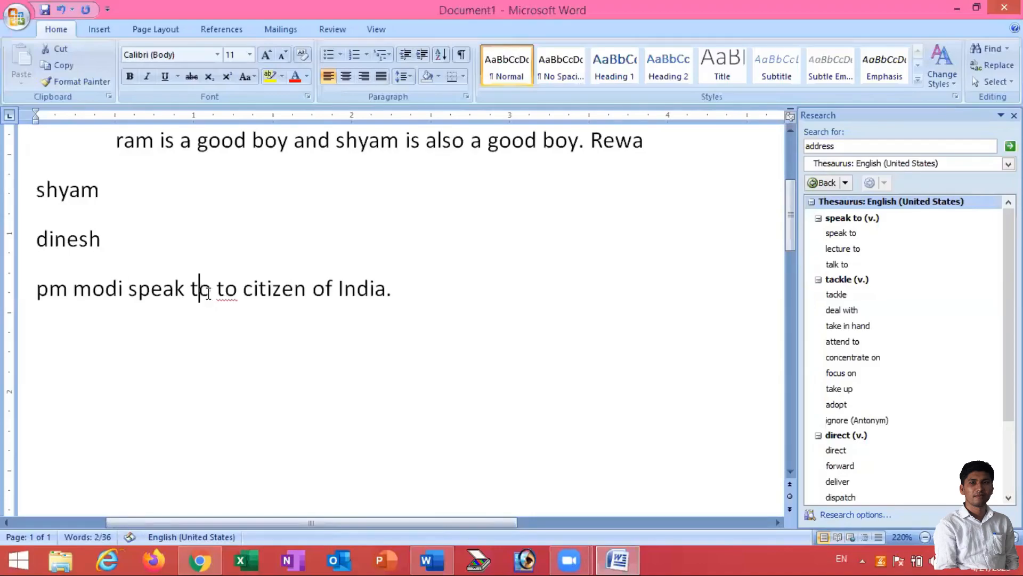
key(ctrl+shift+Right)
key(ctrl+shift+Right)
click(268, 348)
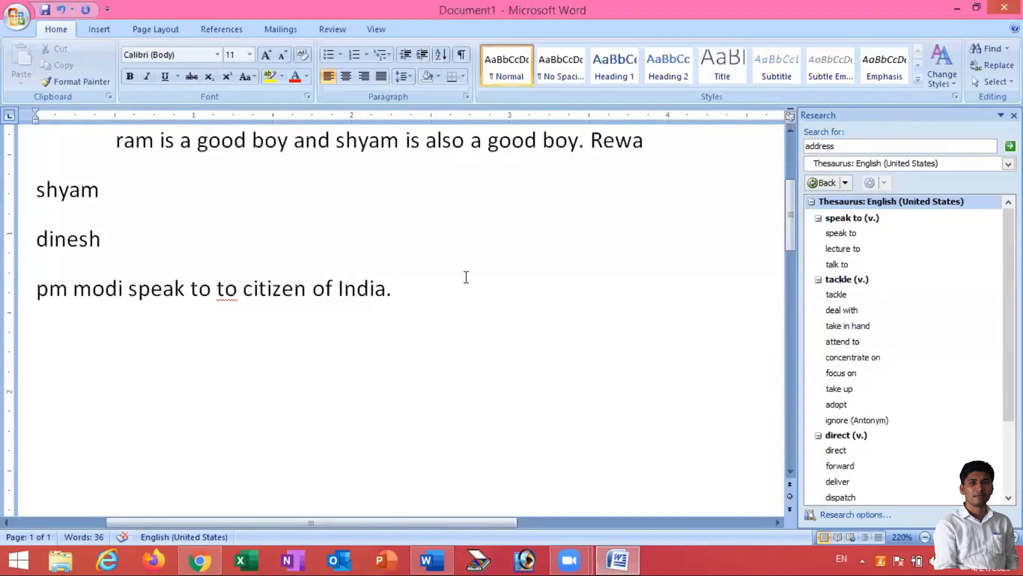
key(ctrl+z)
click(599, 271)
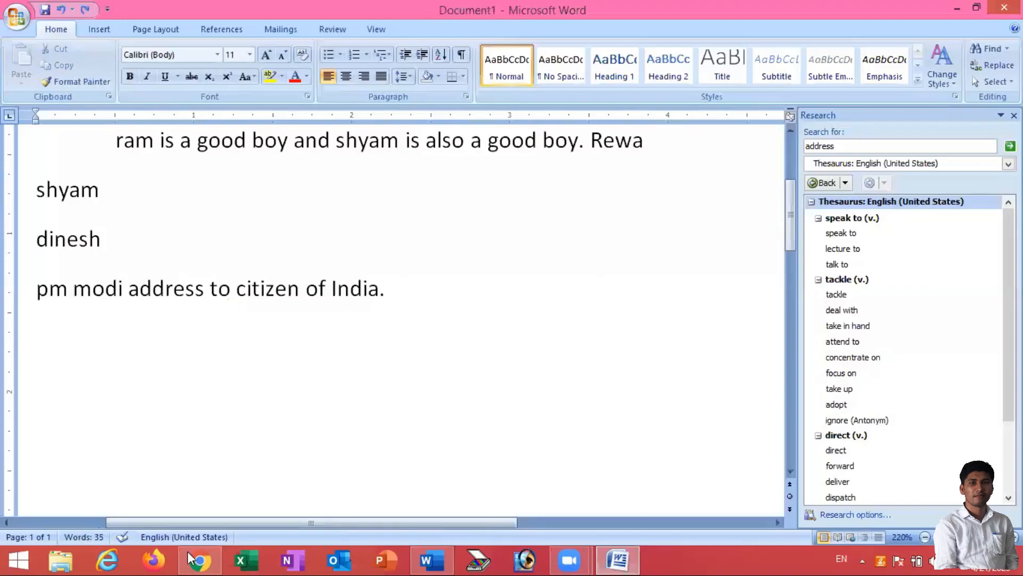
Check the next Unit-III topic in the syllabus PDF in Chrome and return to the end of the last line in Word
key(alt+Tab)
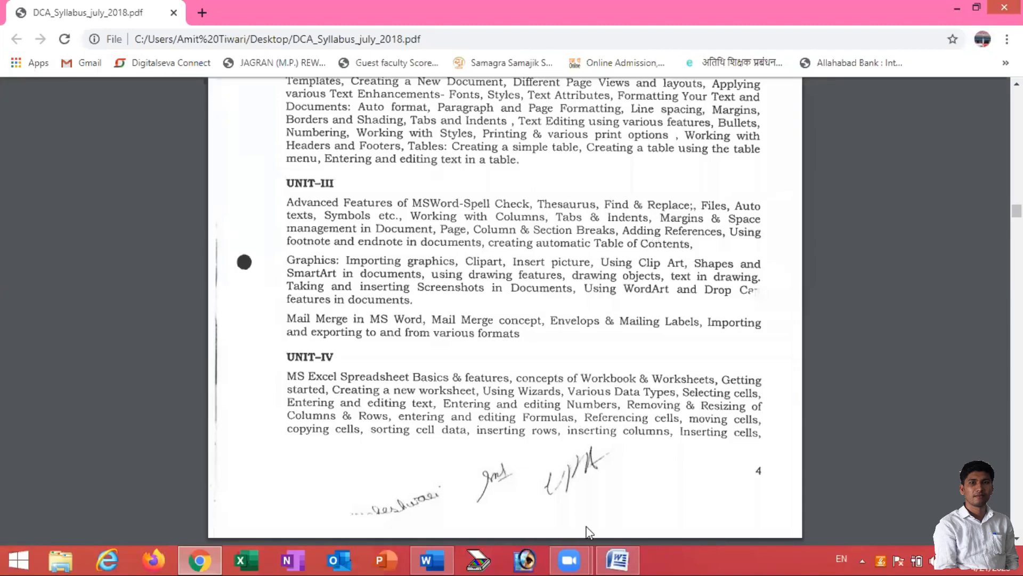
click(616, 558)
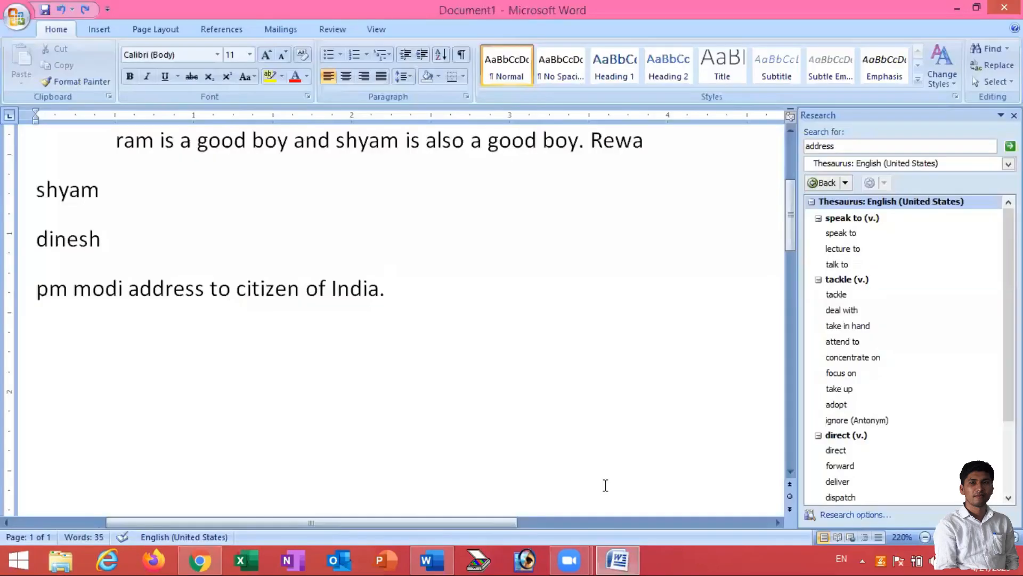
click(247, 443)
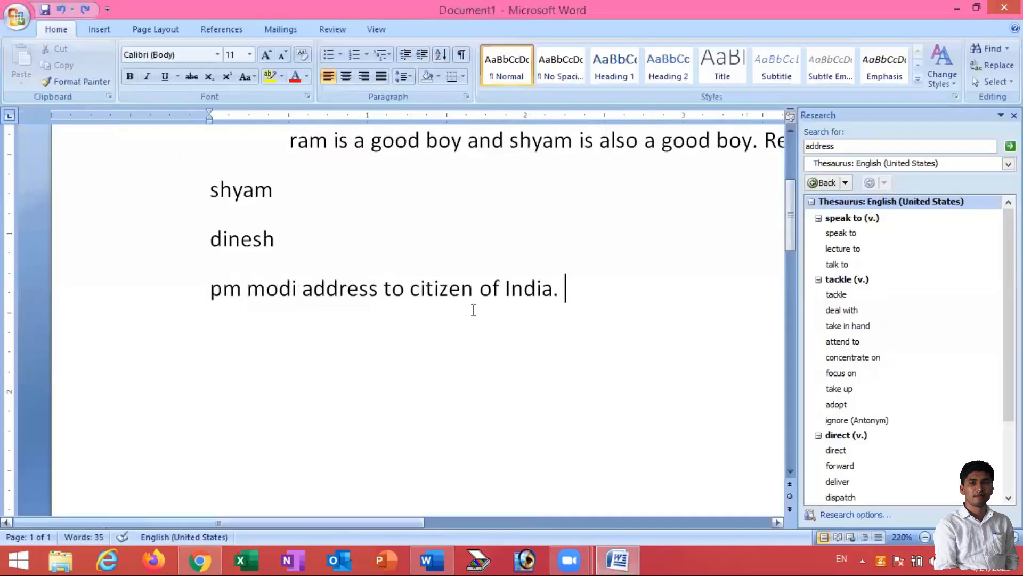
Close the Research pane and place the cursor at the start of the first line, before "hello"
scroll(473, 310, up, 1)
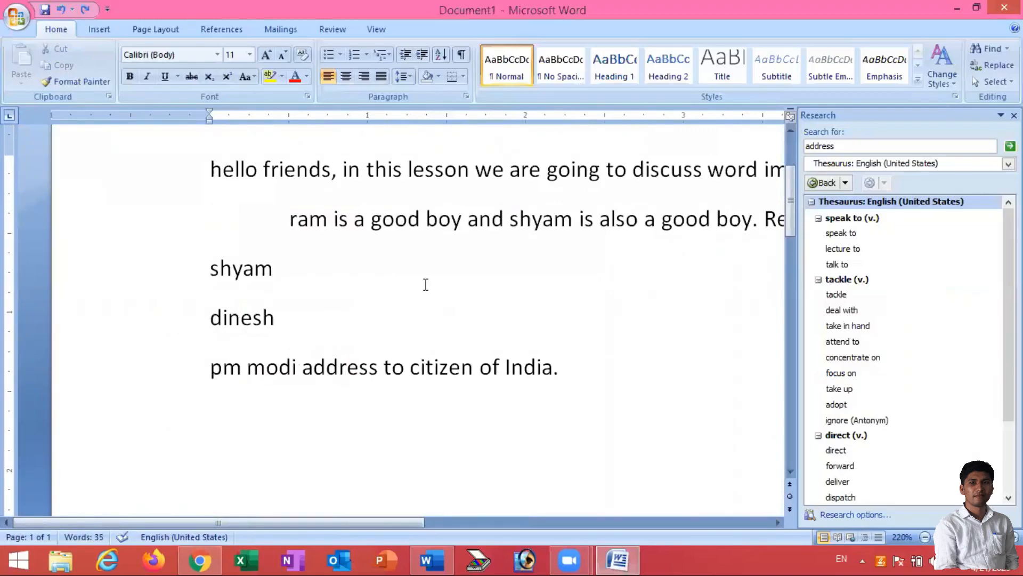
scroll(218, 320, up, 3)
click(211, 326)
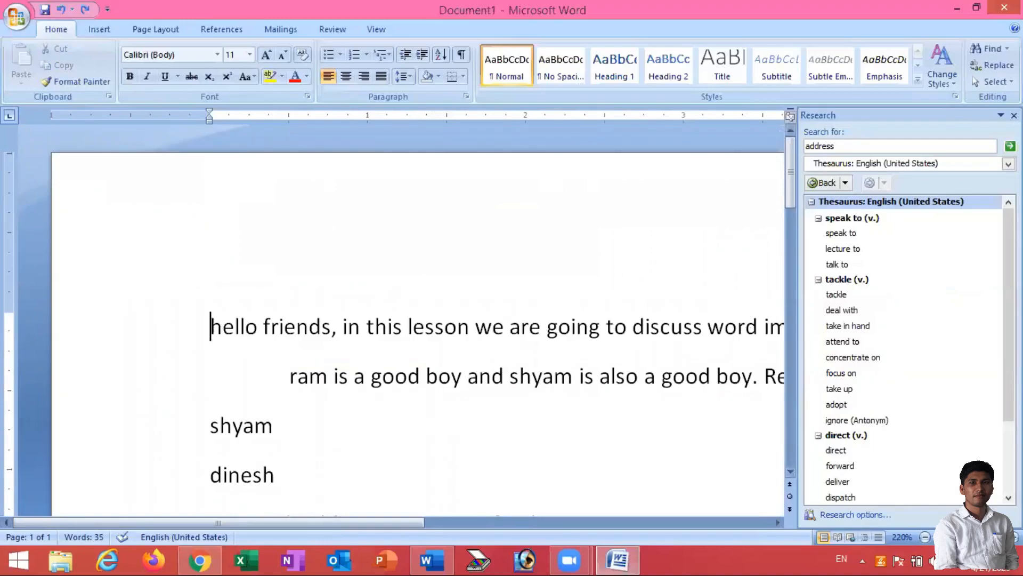
alt+click(518, 339)
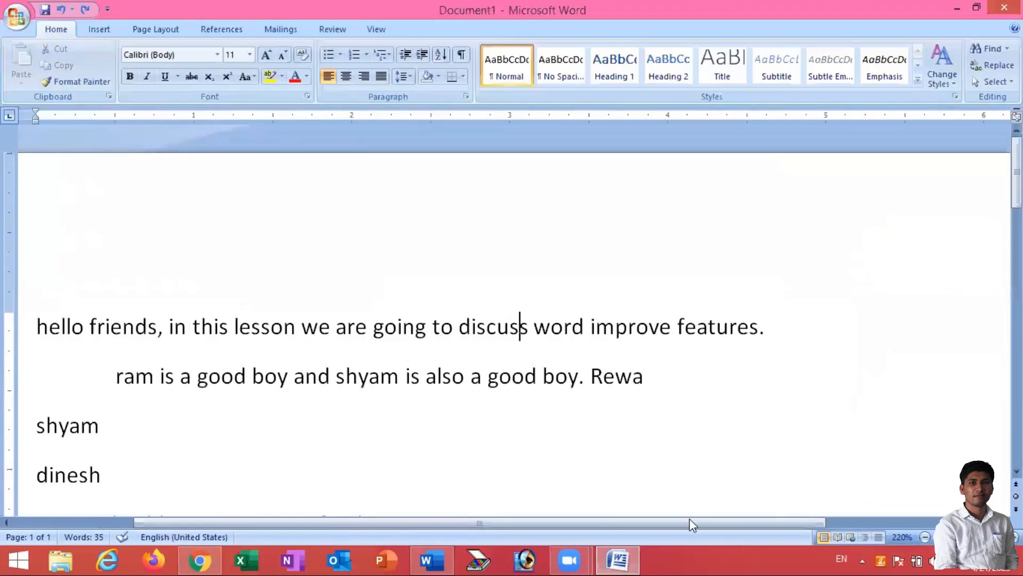
drag(505, 523, 422, 523)
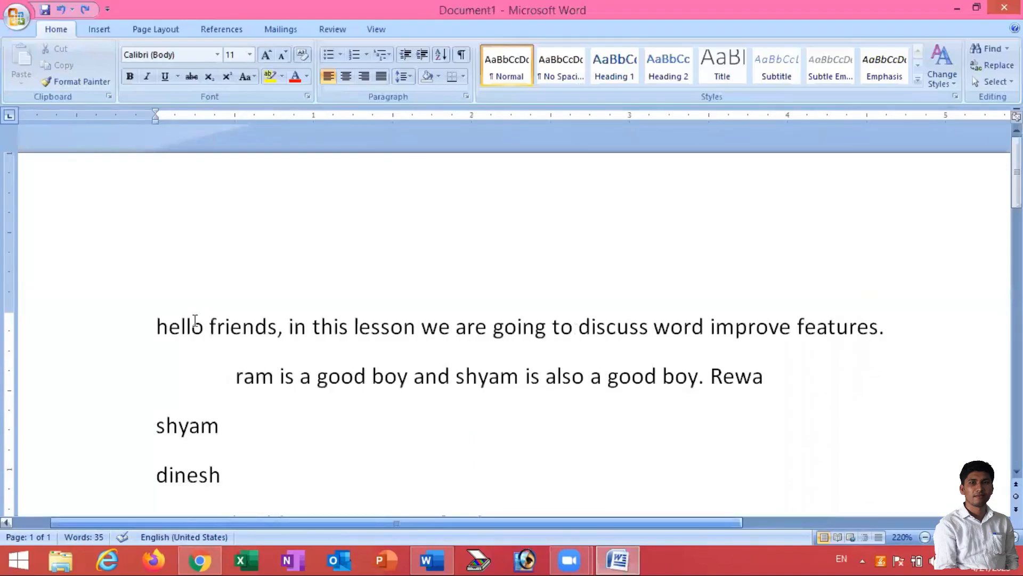
scroll(169, 240, down, 1)
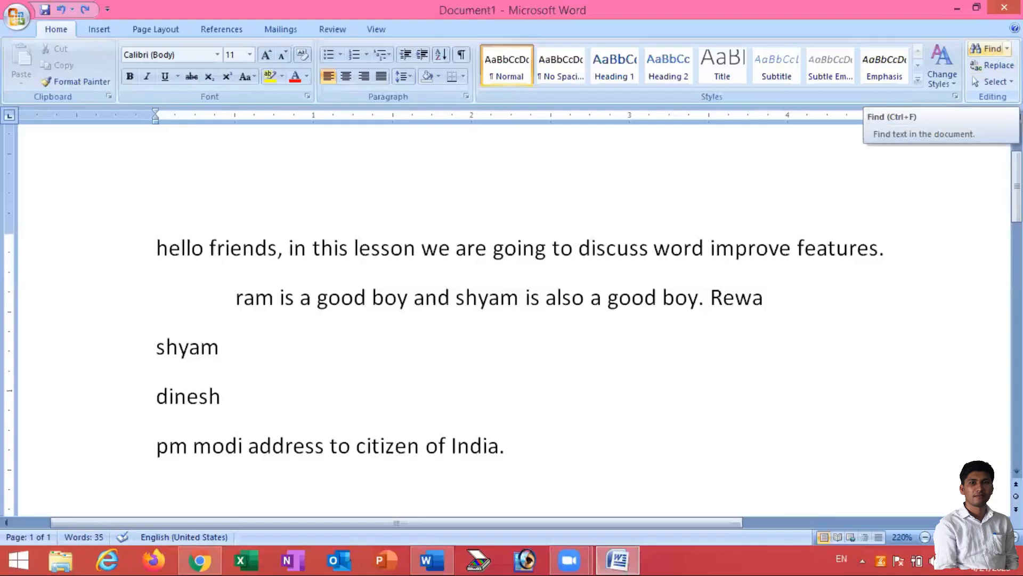
Find the word "shyam" with Find, going through its occurrences one by one to the end of the document
click(1006, 48)
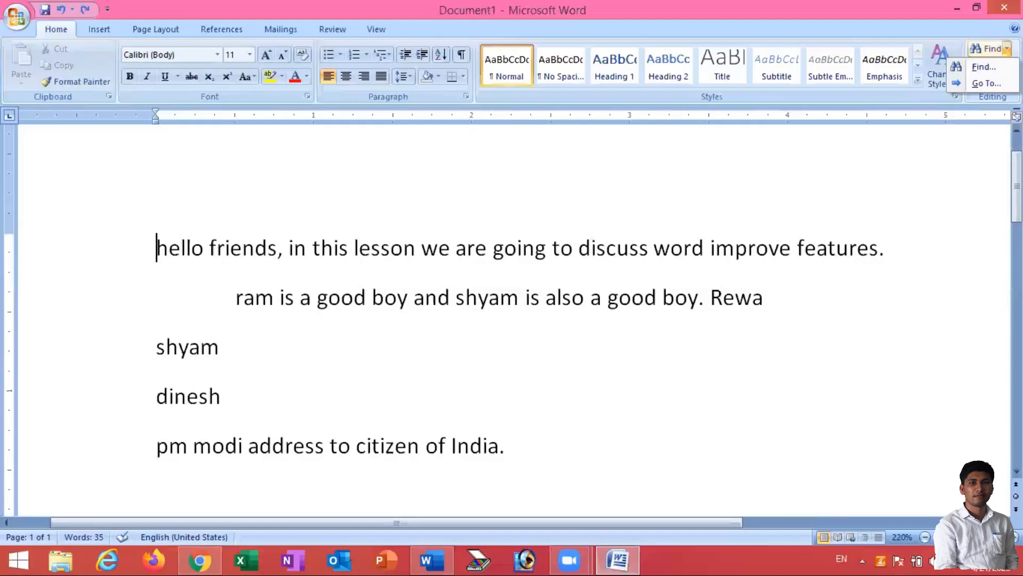
click(982, 68)
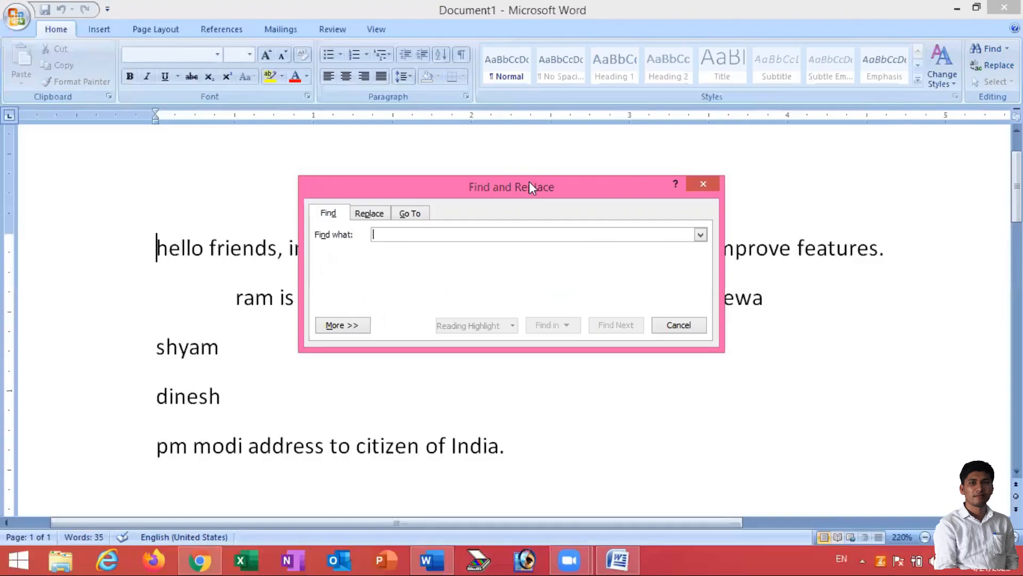
drag(530, 187, 746, 136)
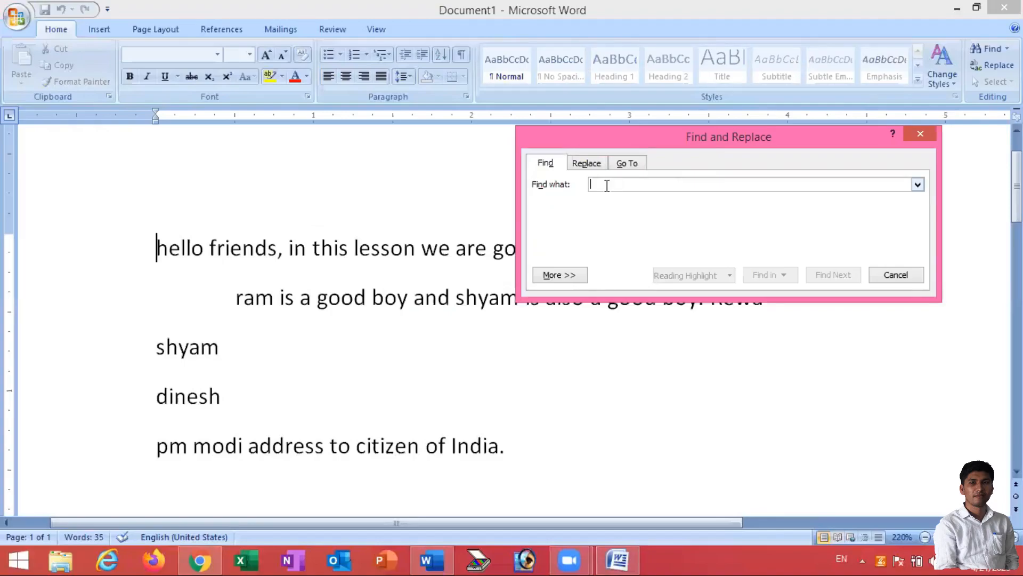
text(shyam)
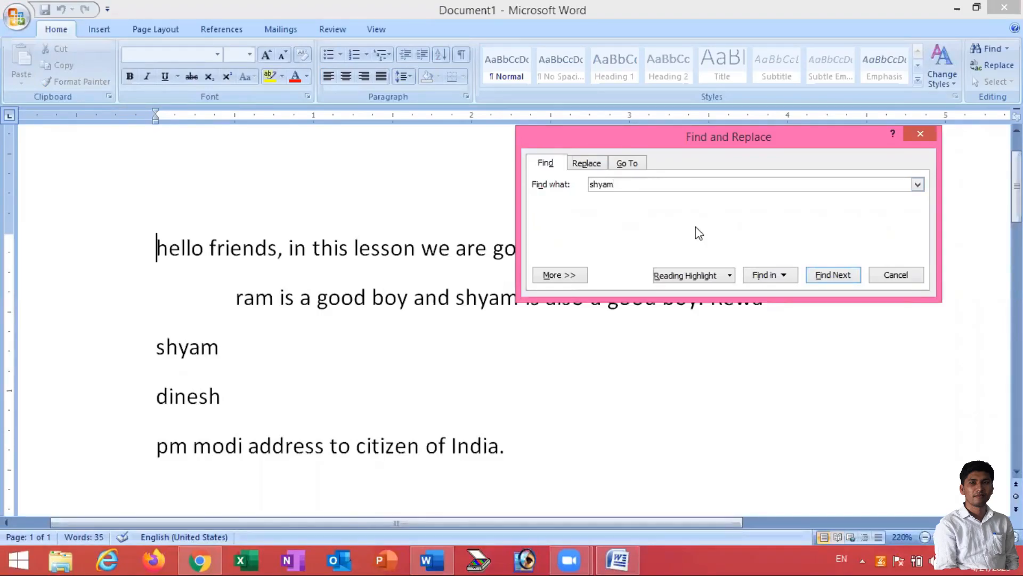
click(829, 276)
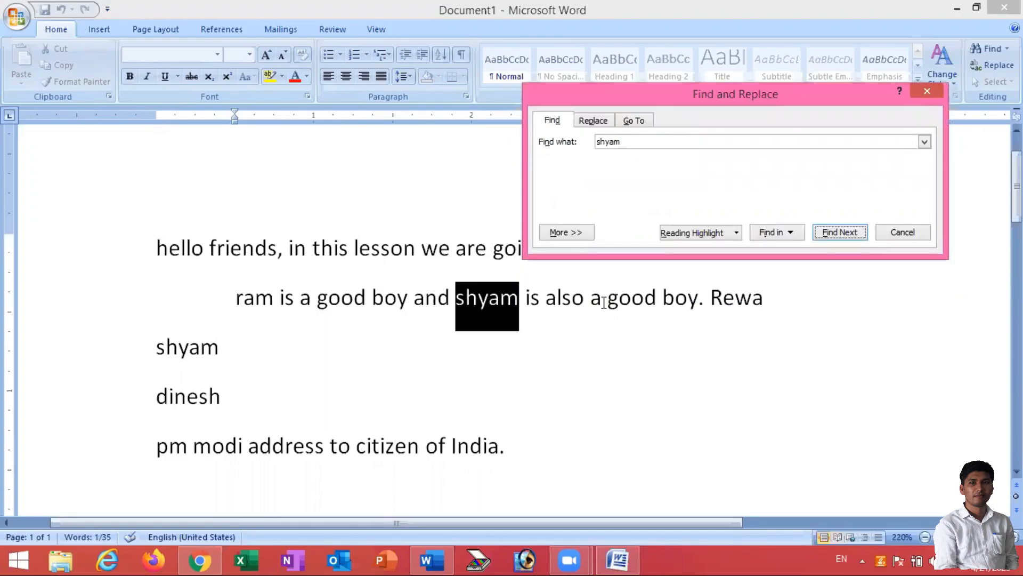
click(847, 238)
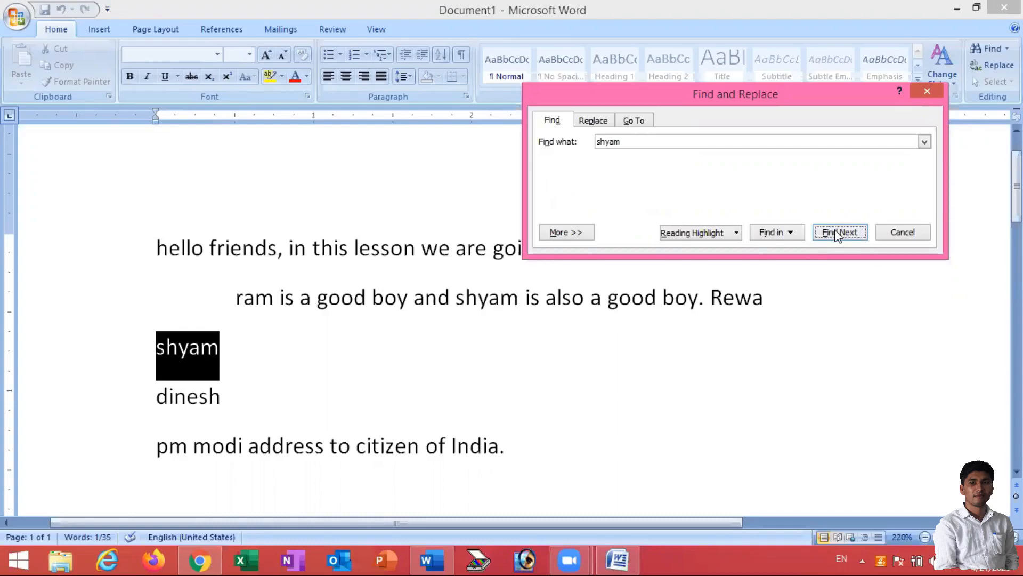
click(823, 237)
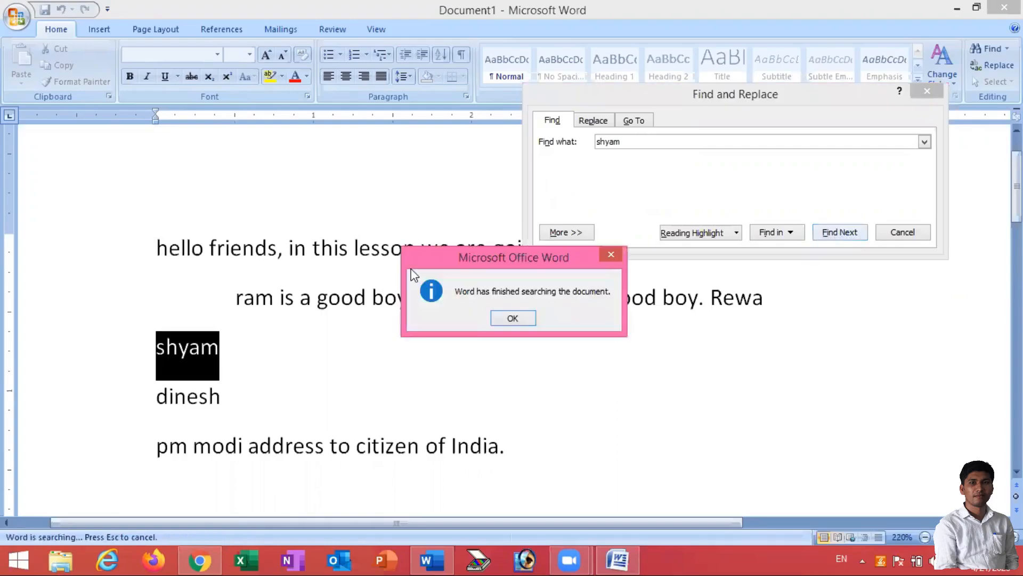
click(513, 319)
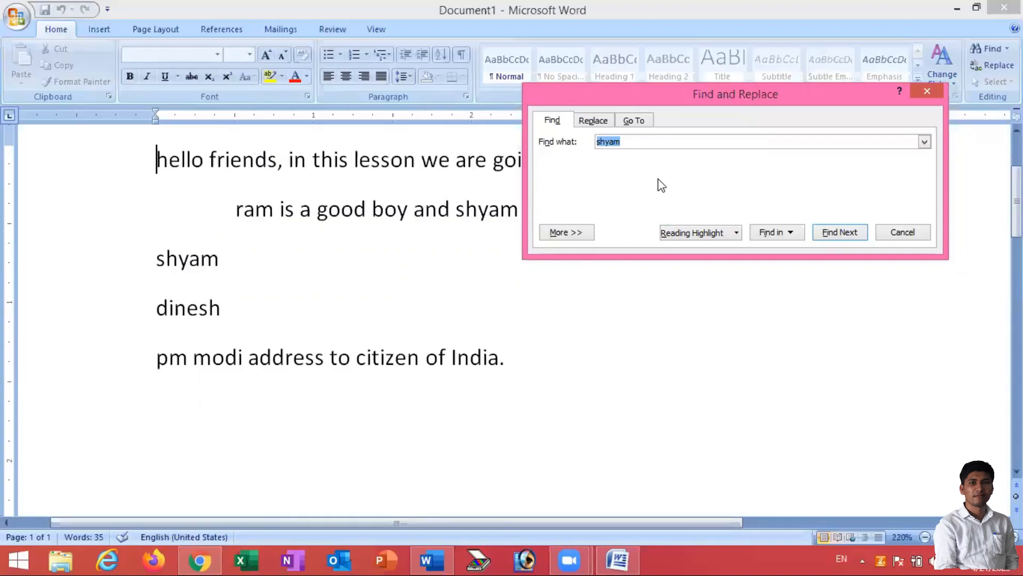
Set up a replacement of "shyam" with "mohan" in Find and Replace
click(585, 121)
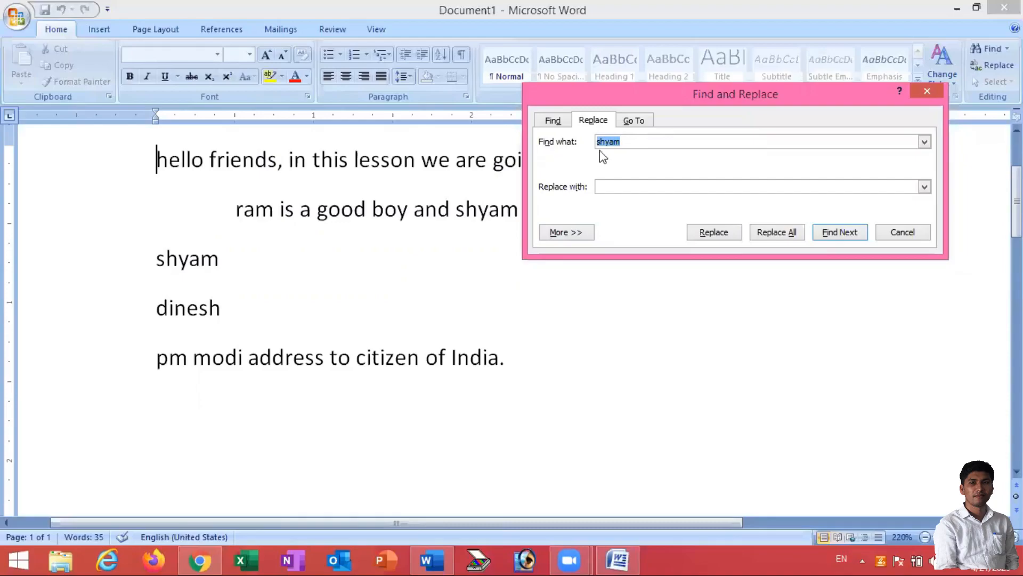
click(628, 143)
text(han)
Go through the occurrences of "shyam" without replacing any, moving the dialog away from the text
click(841, 234)
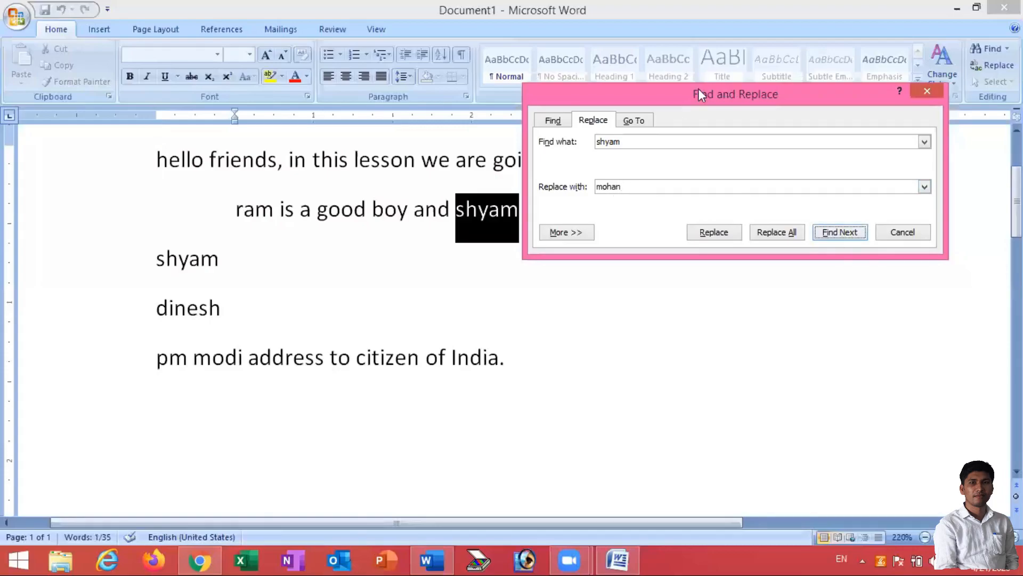
drag(698, 88, 731, 82)
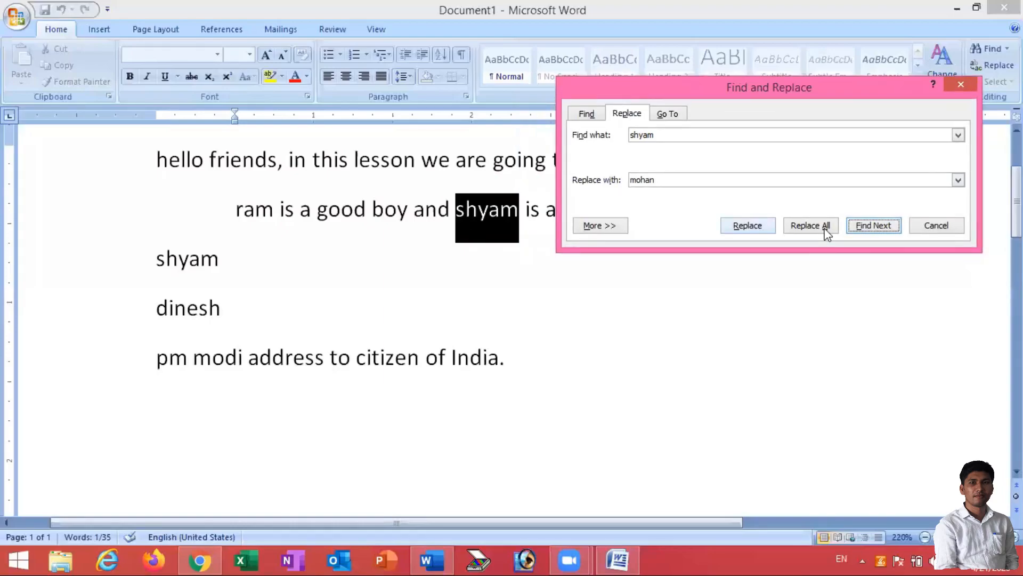
click(873, 227)
click(874, 227)
click(874, 230)
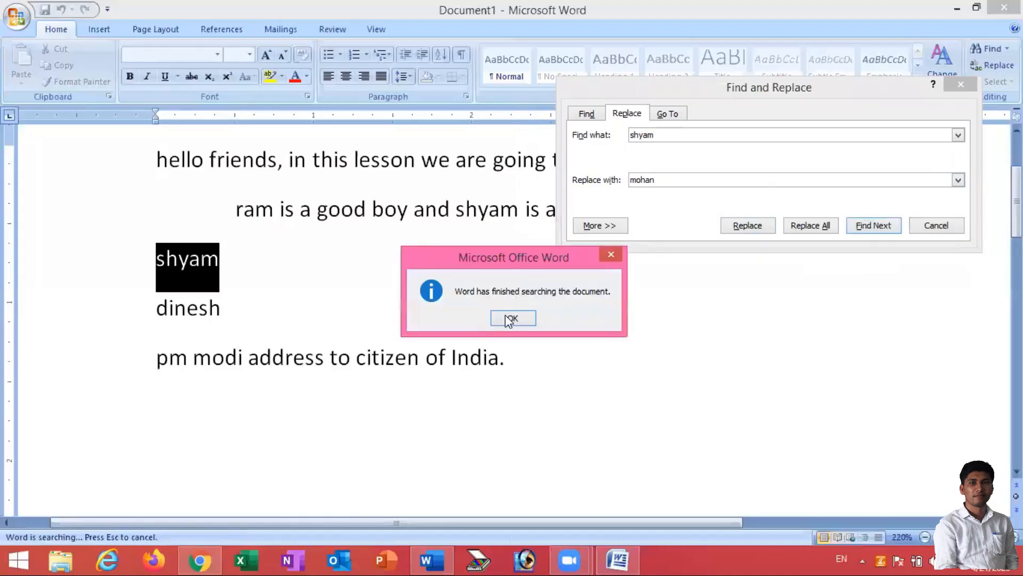
click(511, 316)
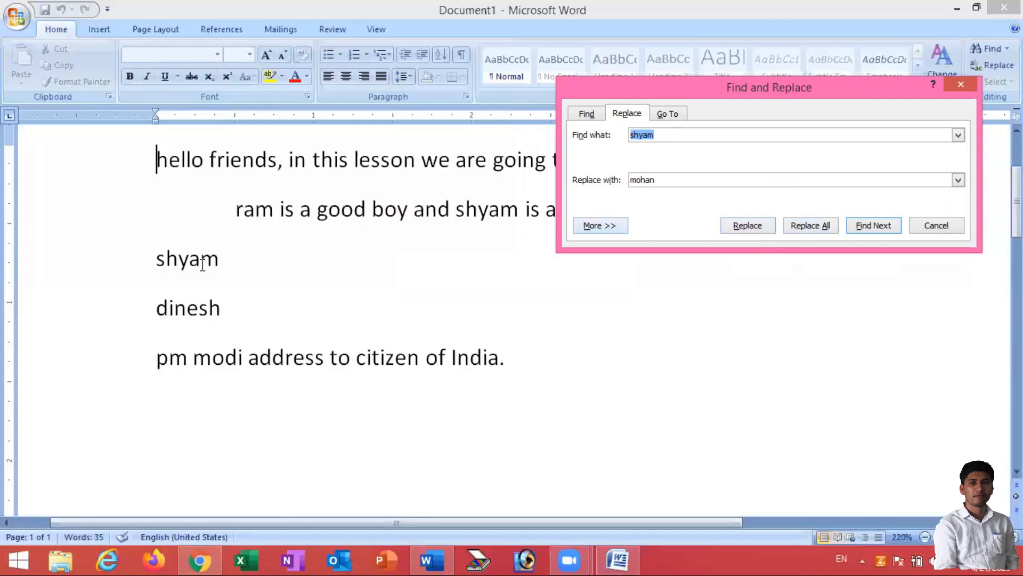
Replace "shyam" with "mohan" one occurrence at a time, in the "ram is a good boy" line and the line below it
click(756, 229)
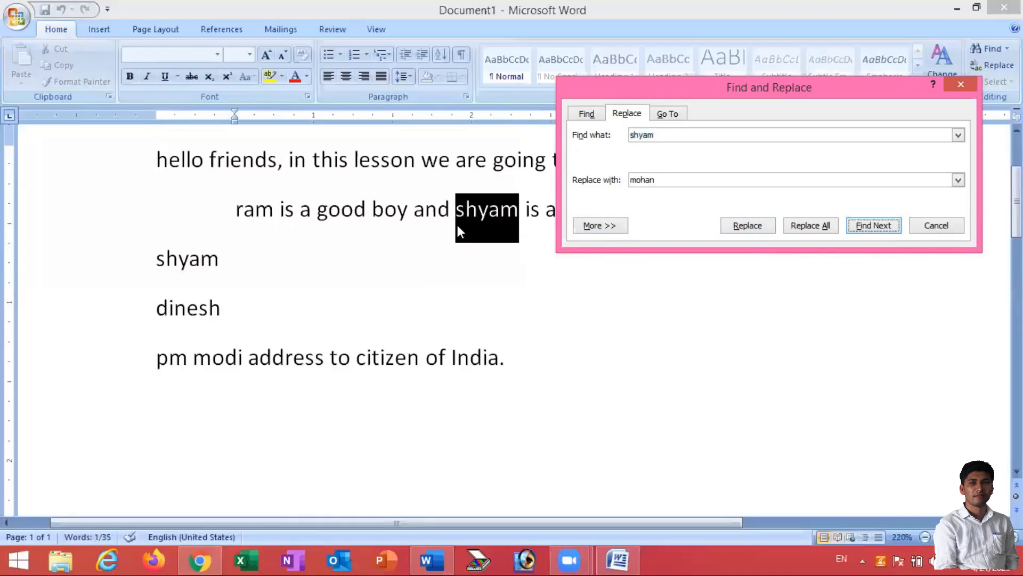
click(739, 229)
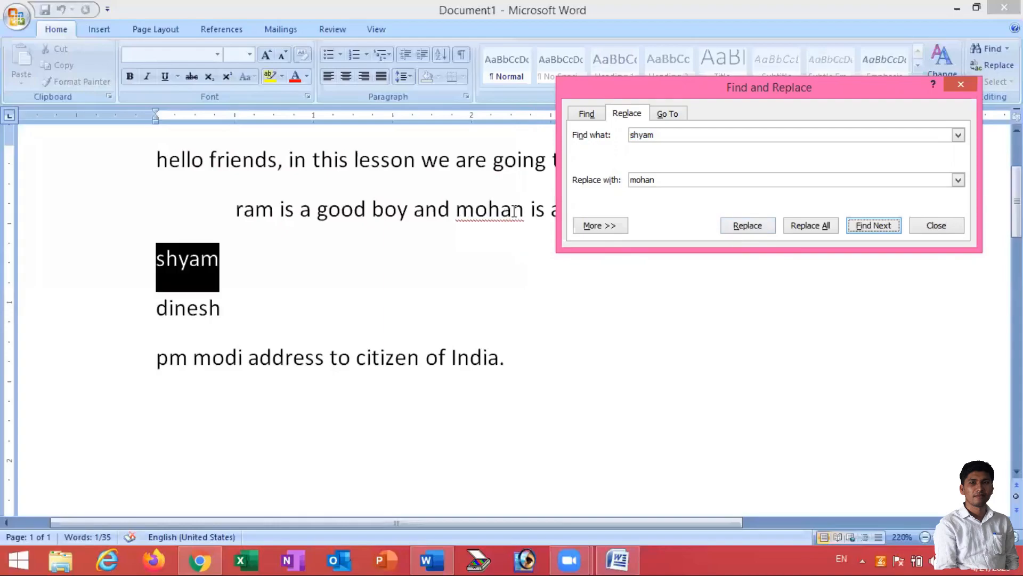
click(458, 209)
click(652, 208)
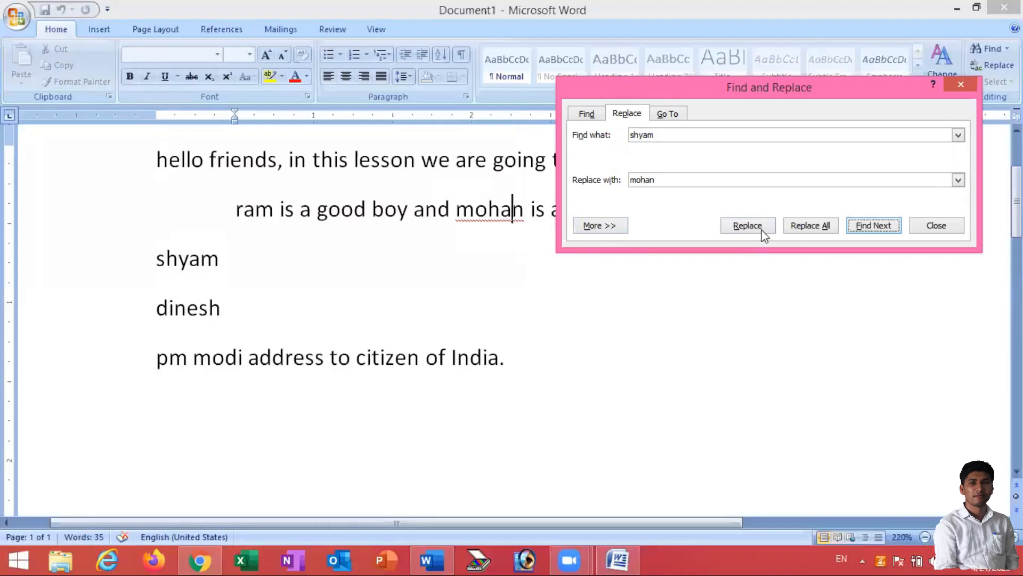
click(740, 230)
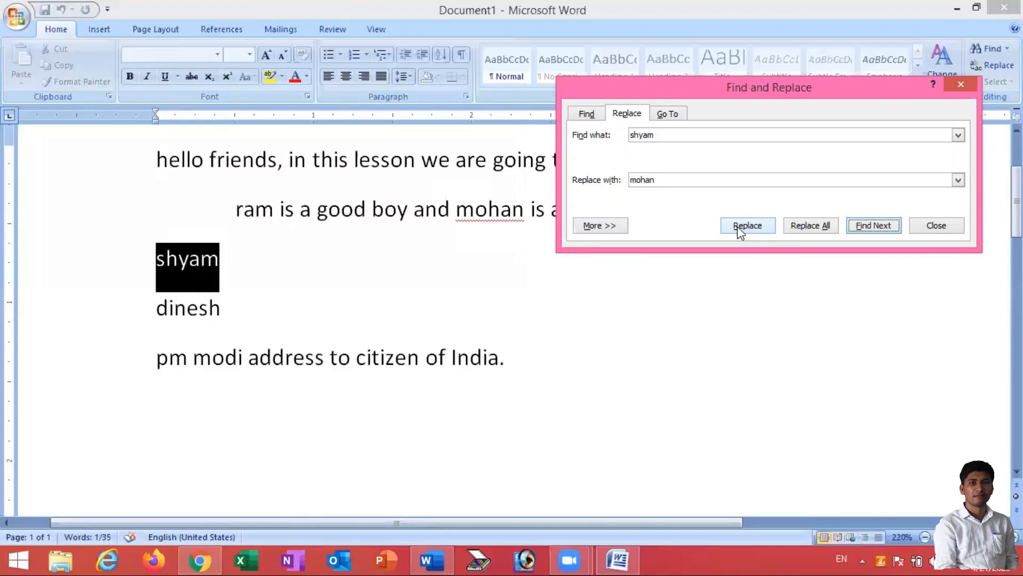
click(739, 230)
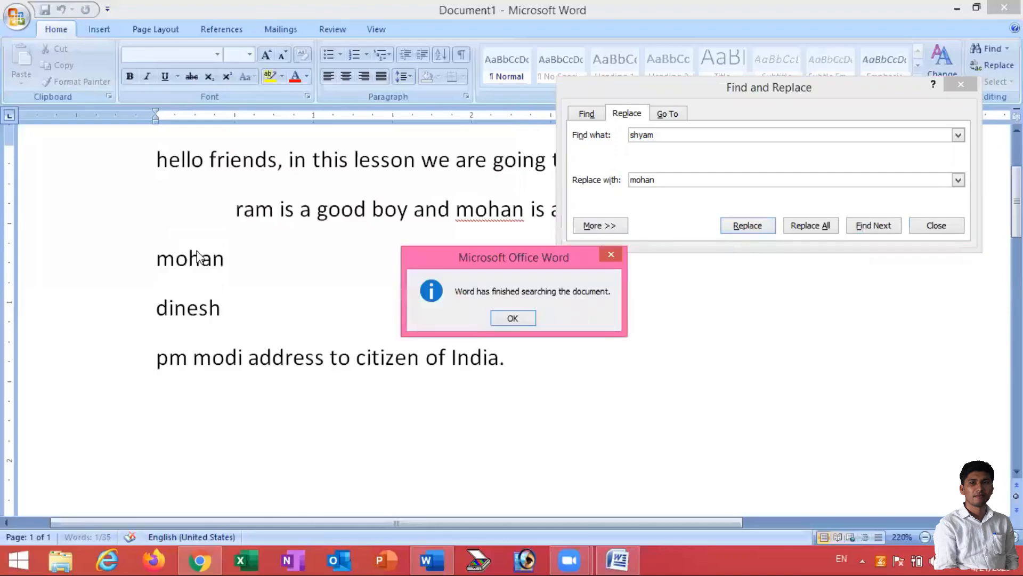
click(512, 319)
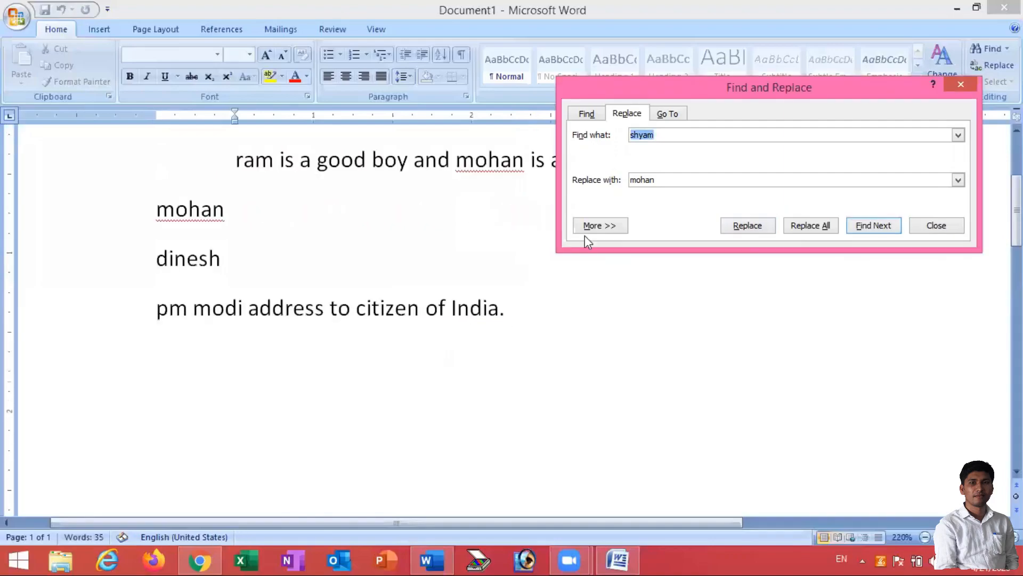